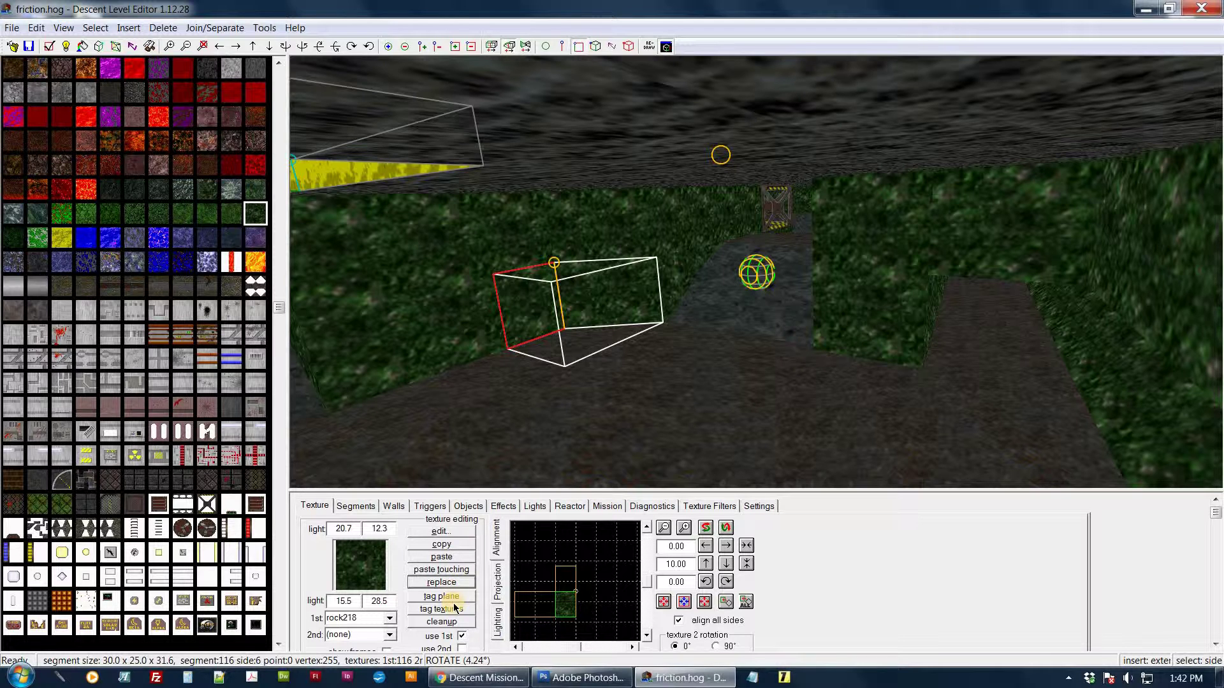
Step: Apply the blue rock175 texture to the short green wall side and copy that side's texture
click(452, 546)
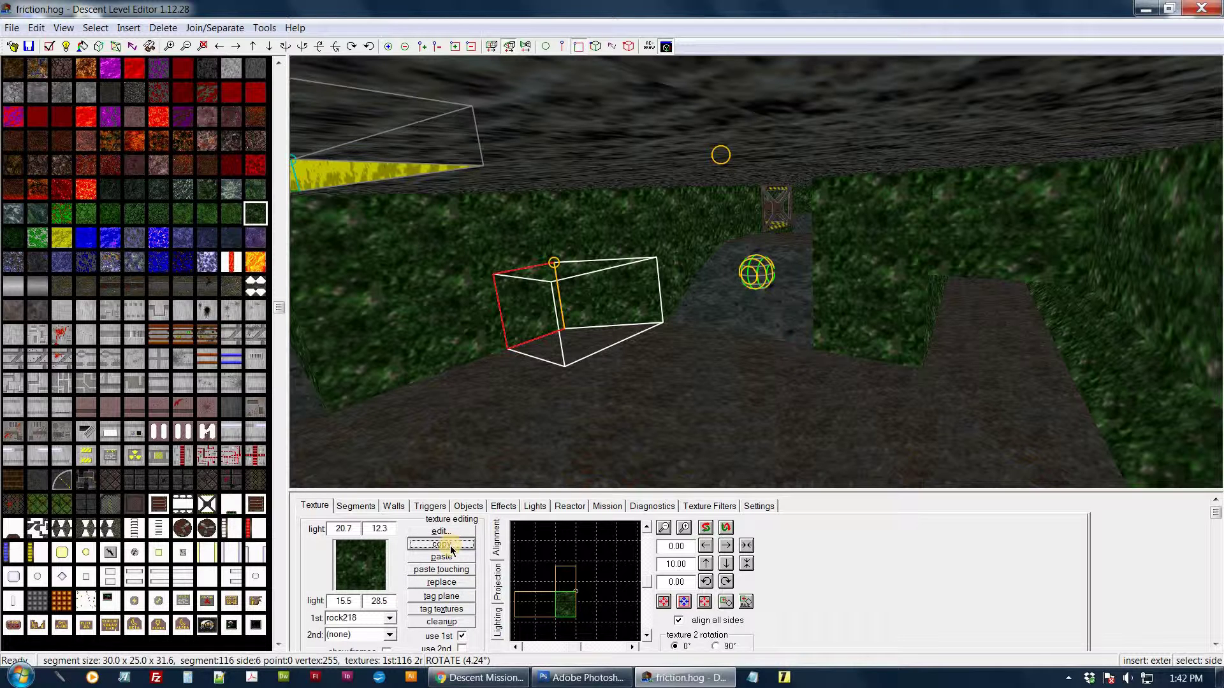
click(465, 325)
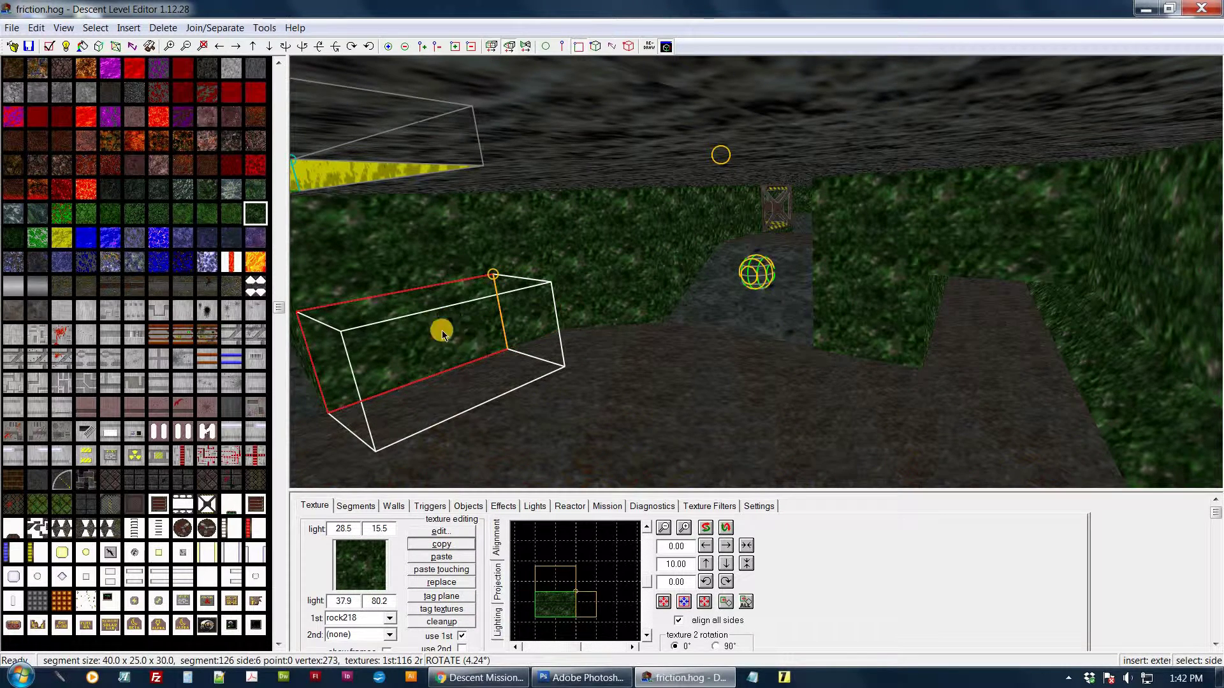
click(508, 311)
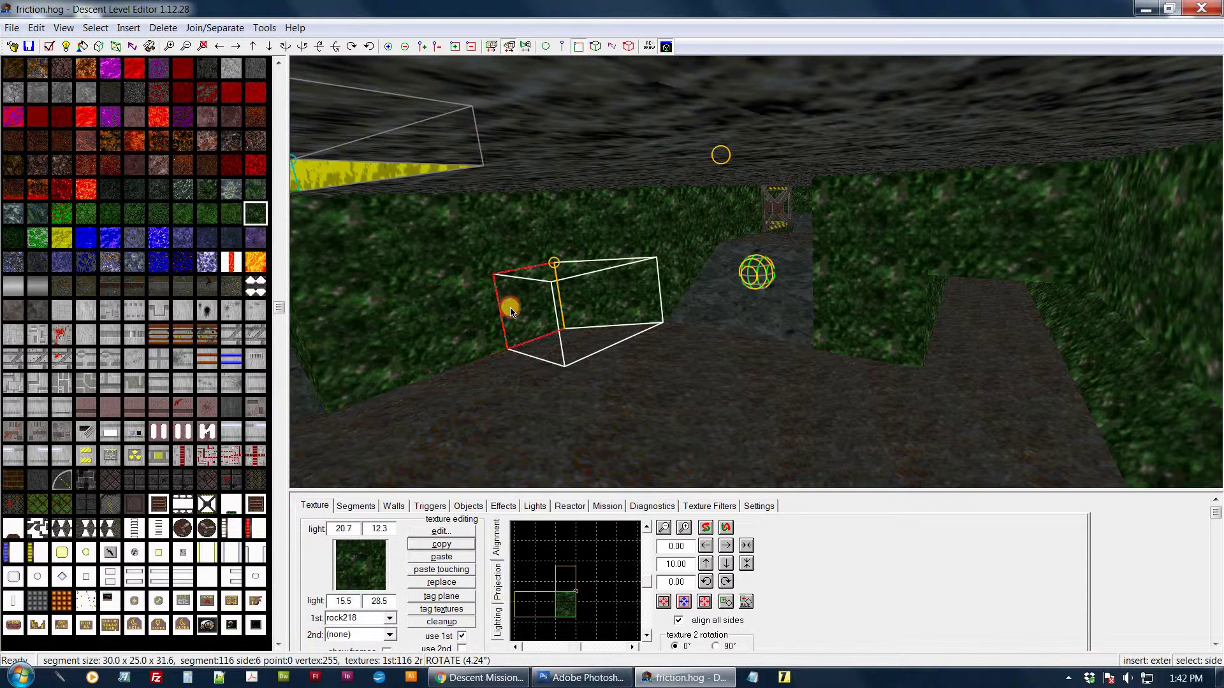
click(211, 246)
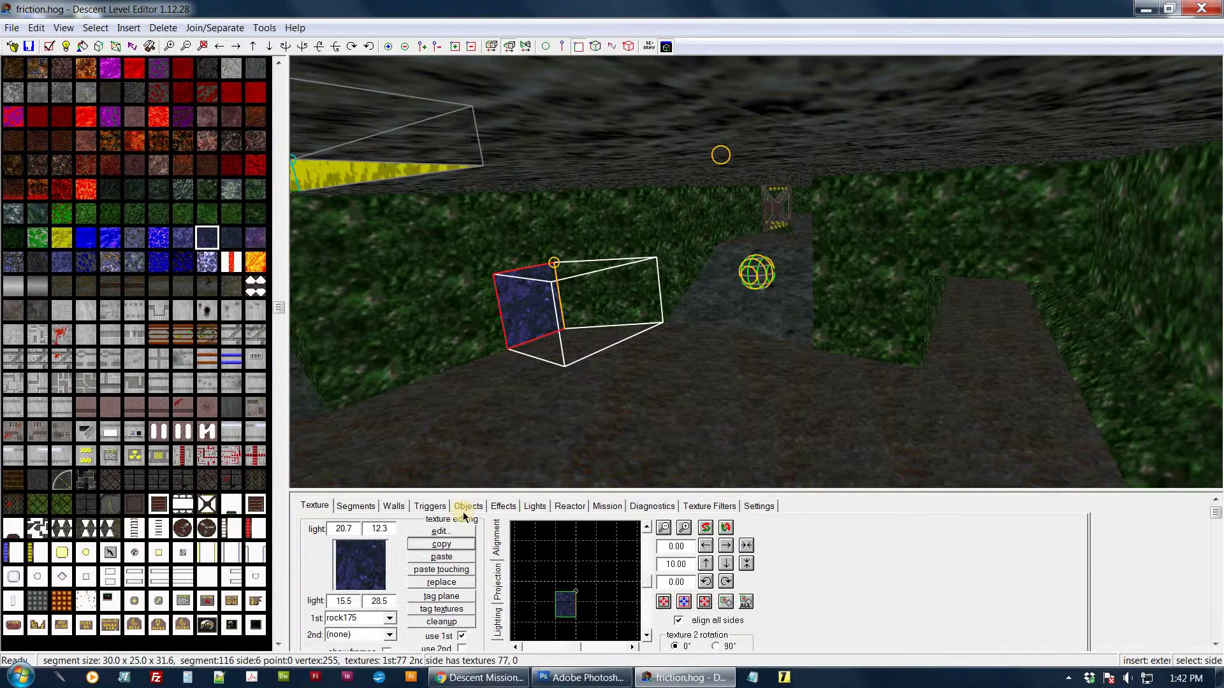
click(458, 546)
Step: Paste rock175 onto the adjacent green wall side and replace the matching rock218 textures with it
click(445, 311)
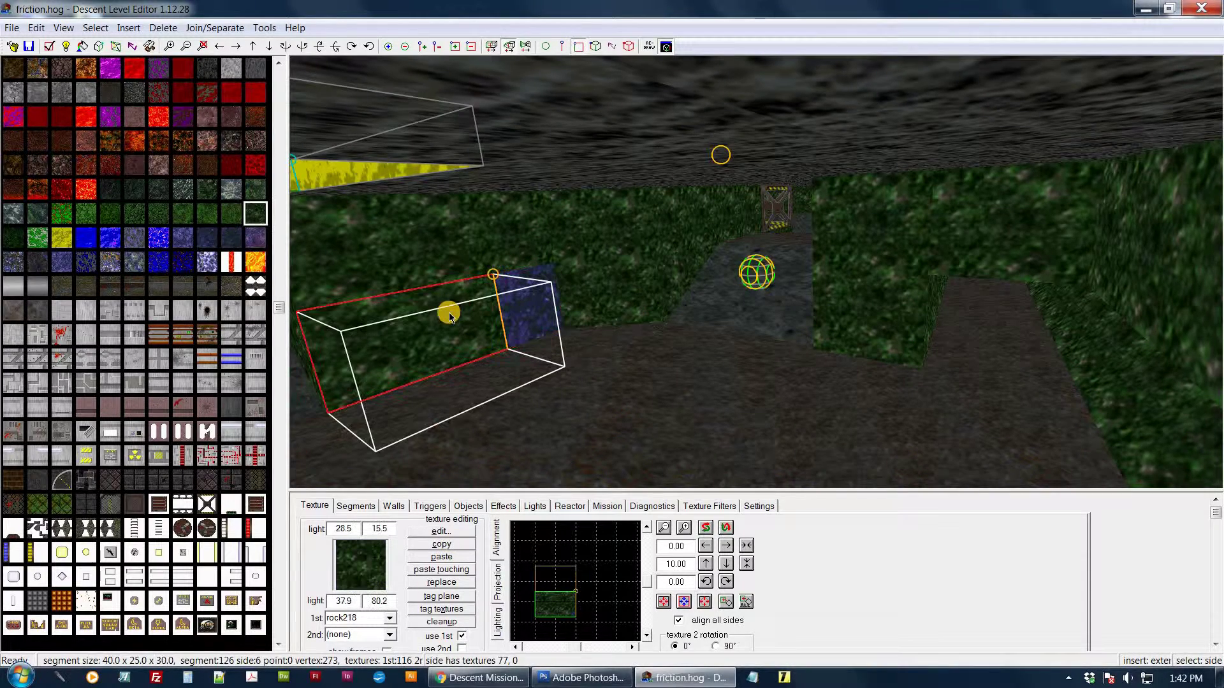
click(457, 557)
click(444, 583)
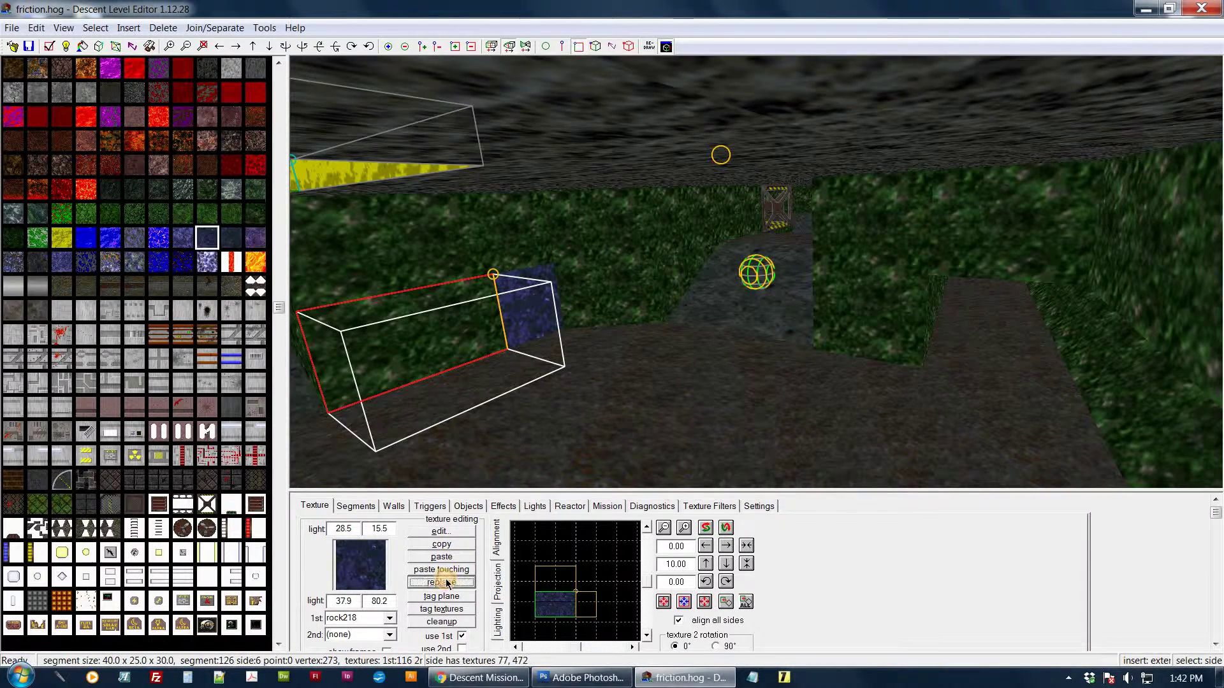
Step: Replace the remaining green rock218 texture in the recess below the yellow strip with rock175
drag(623, 322, 713, 316)
click(541, 222)
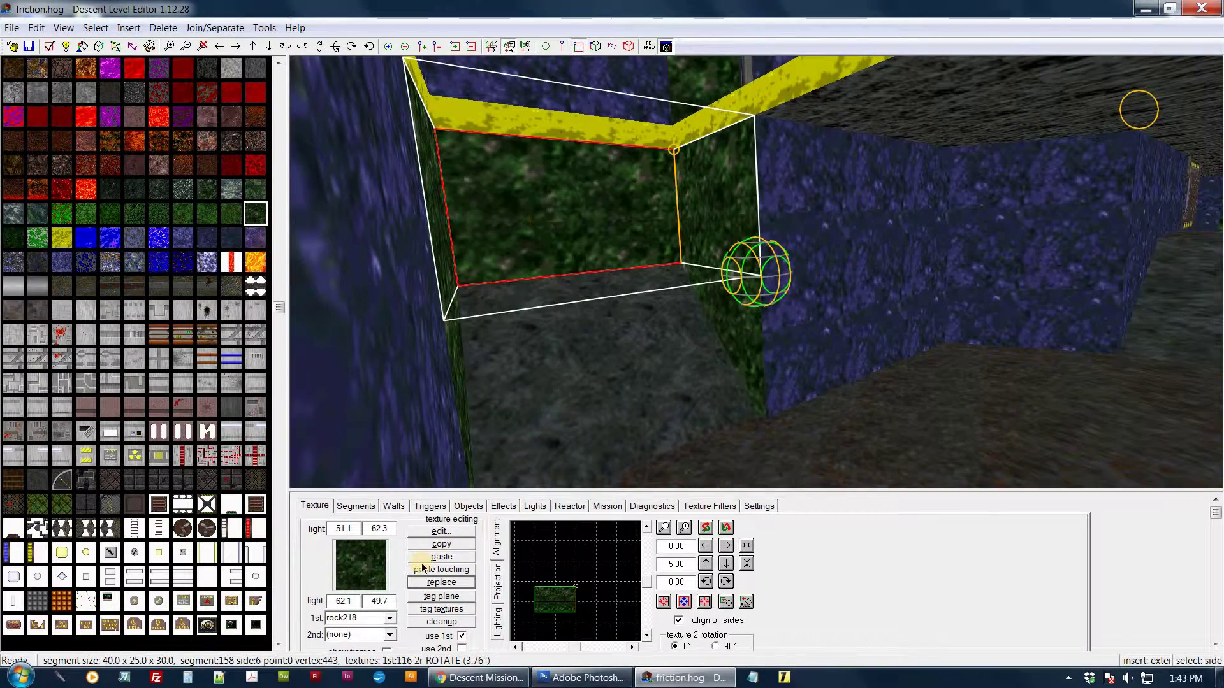
click(442, 582)
Step: Tag the connected rock072 floor sides by texture, starting from the side near the crate, and apply ceil037 to them
drag(674, 325, 593, 299)
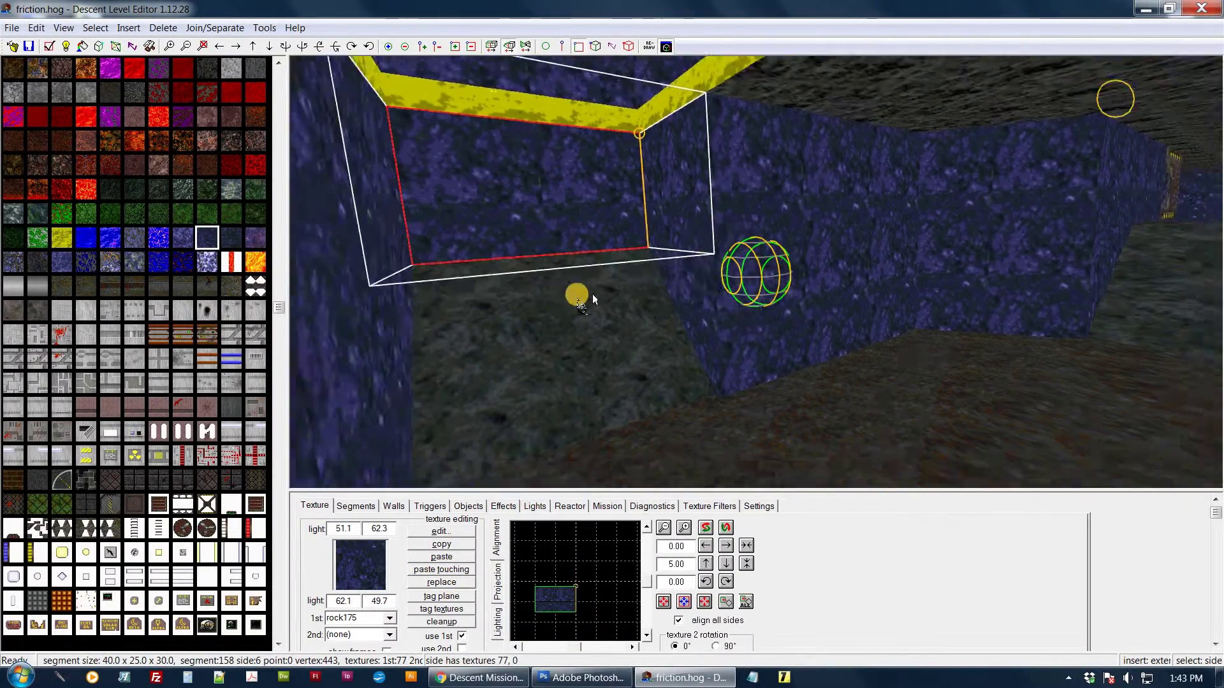
drag(464, 283, 367, 306)
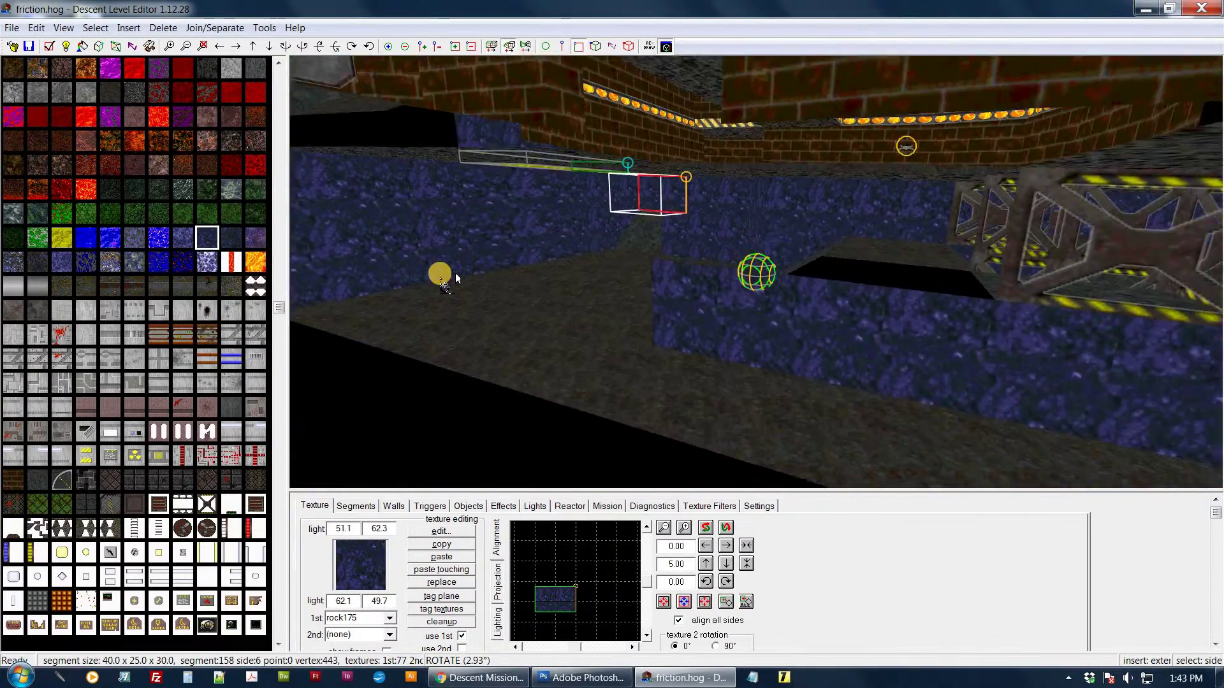
drag(297, 281, 259, 267)
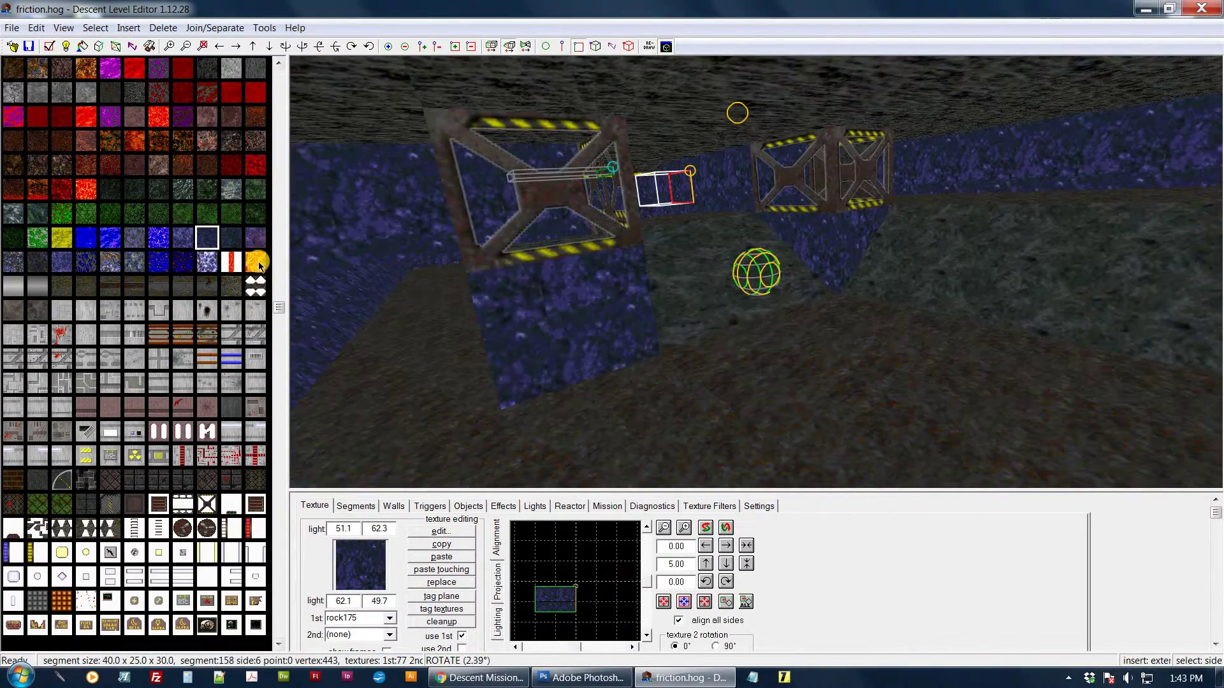
middle_drag(711, 359, 711, 347)
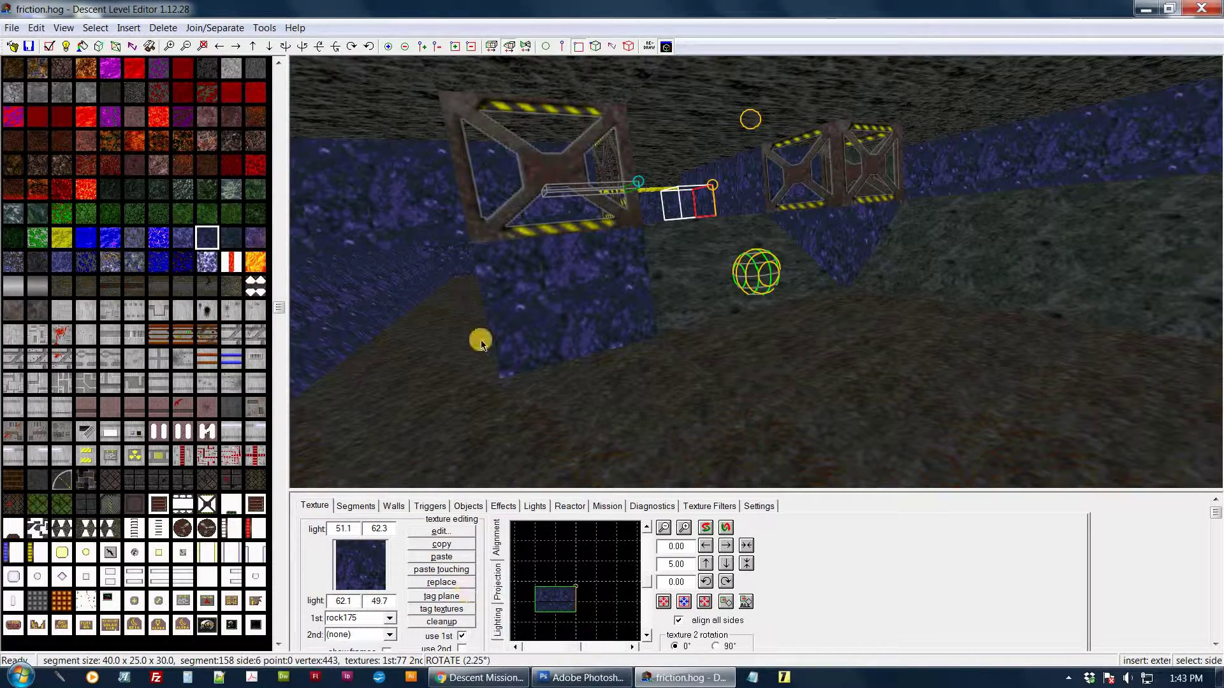
drag(478, 341, 678, 344)
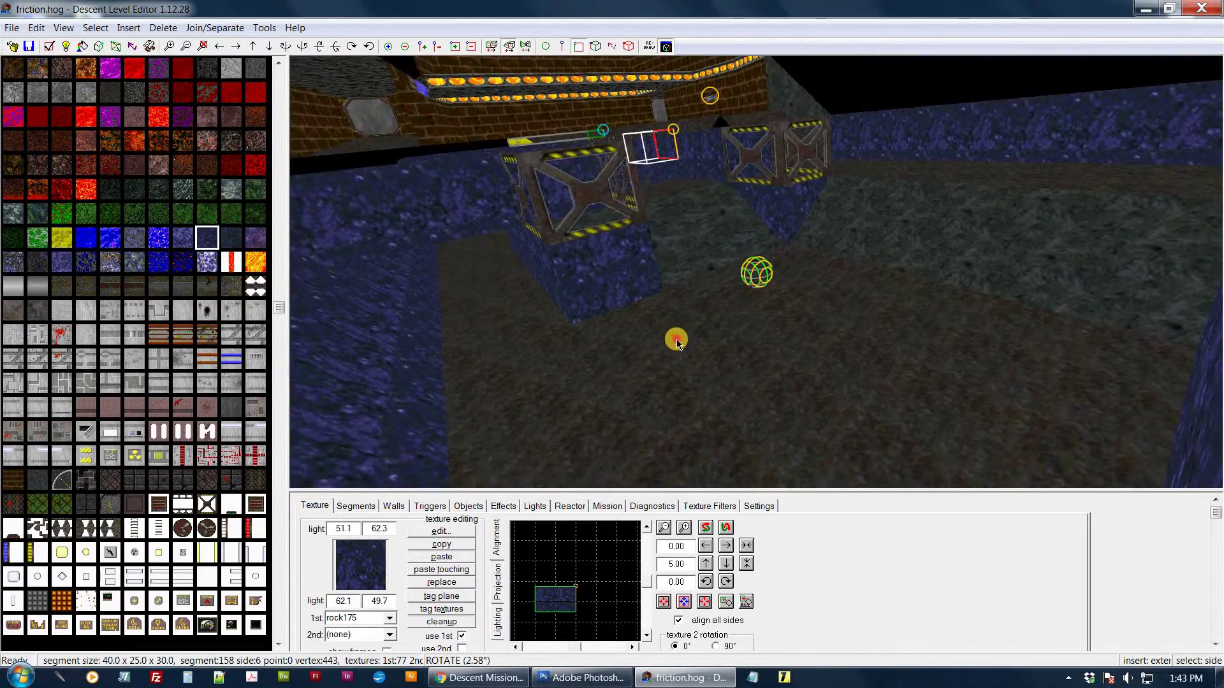
click(676, 342)
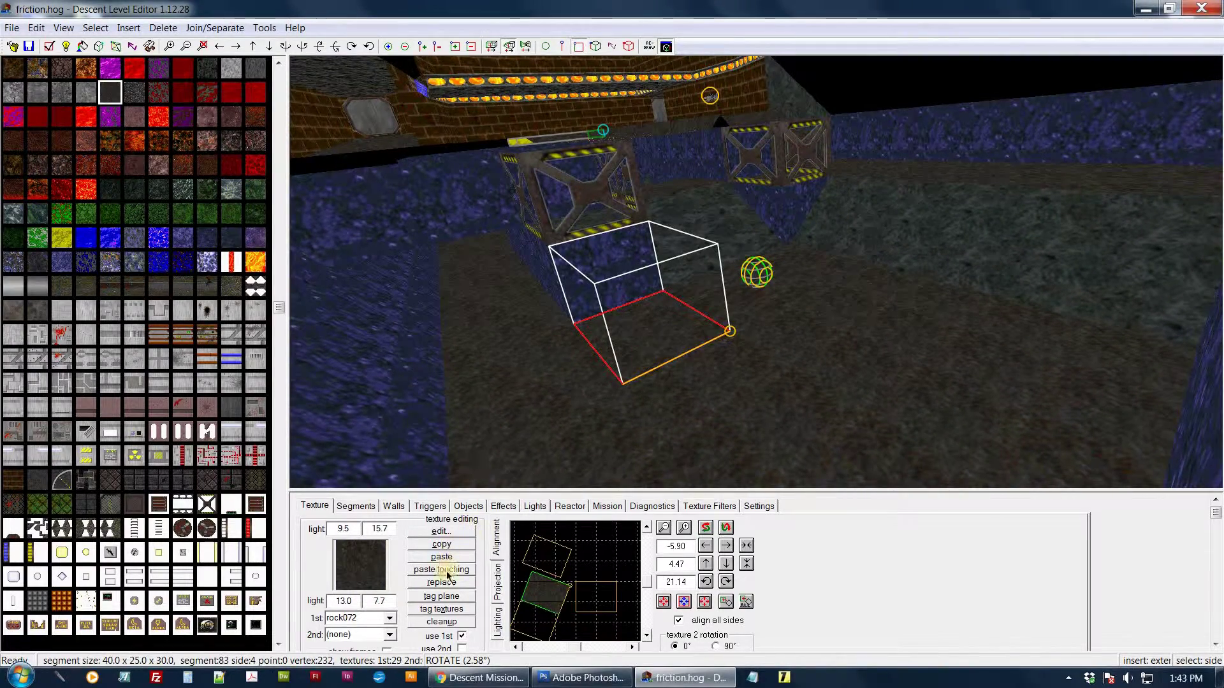
click(462, 611)
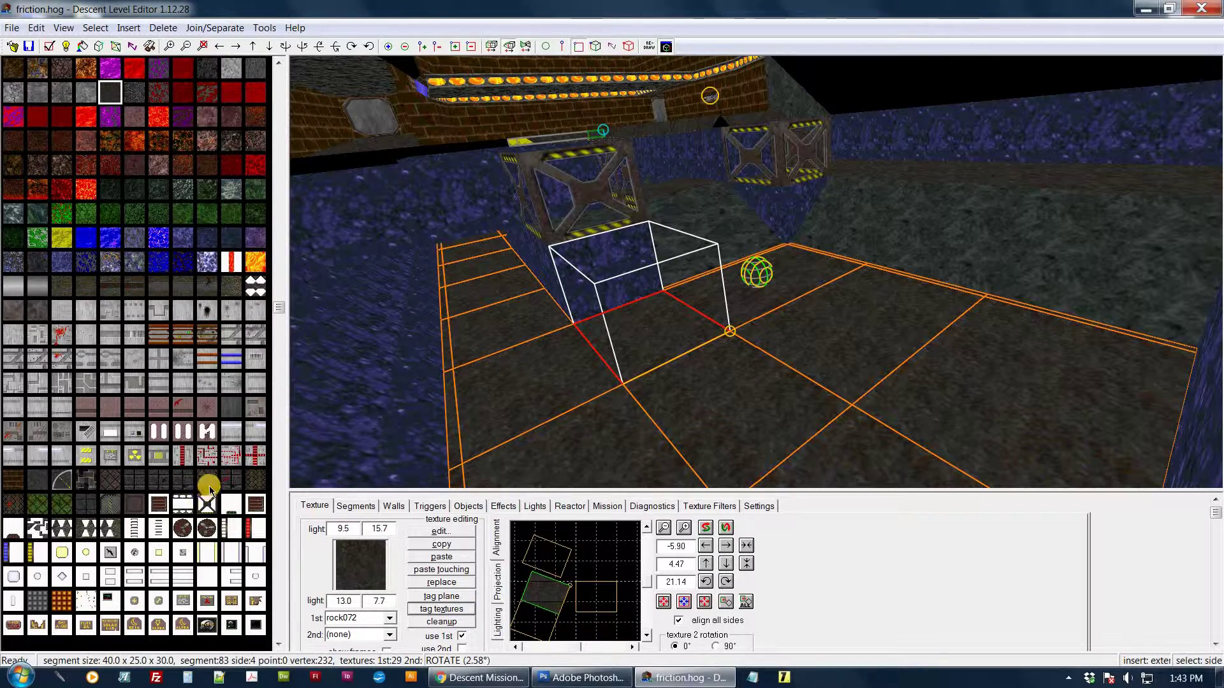
click(257, 484)
Step: Reset the texture alignment of the selected floor side and of all tagged floor sides
drag(667, 316, 656, 352)
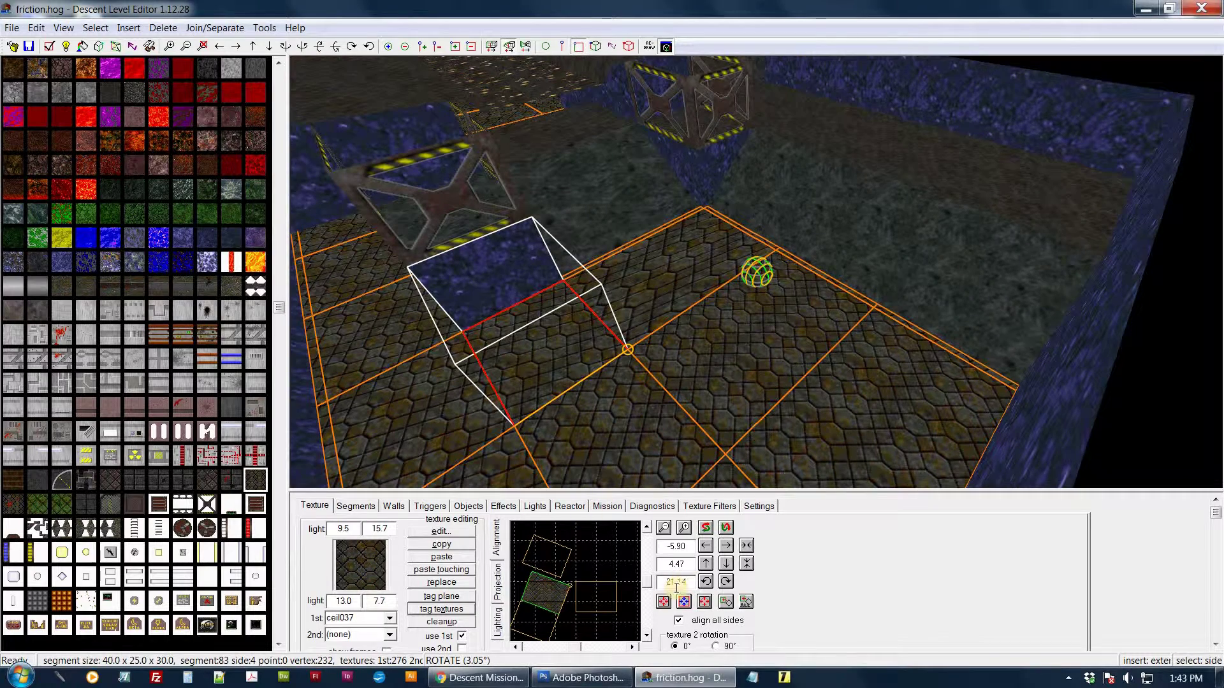
click(664, 602)
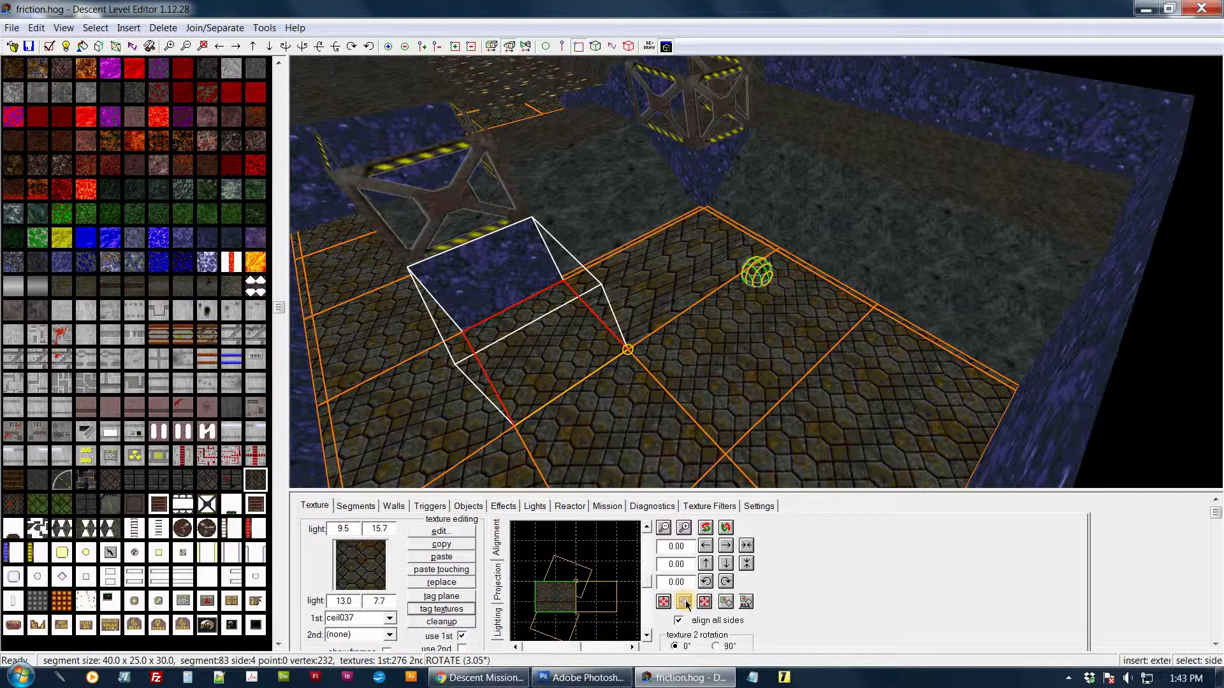
click(684, 602)
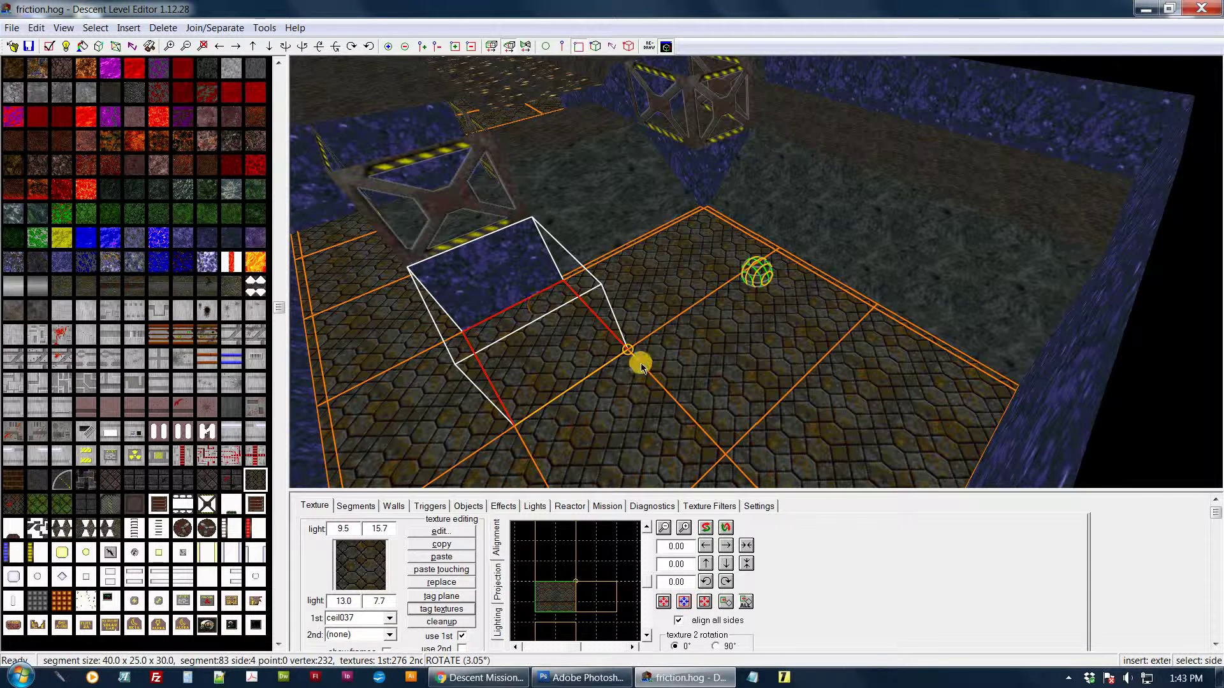
Step: Apply ceil037 to the rock165 slope that rises from the floor between the crates
middle_drag(641, 364, 664, 341)
drag(670, 346, 658, 350)
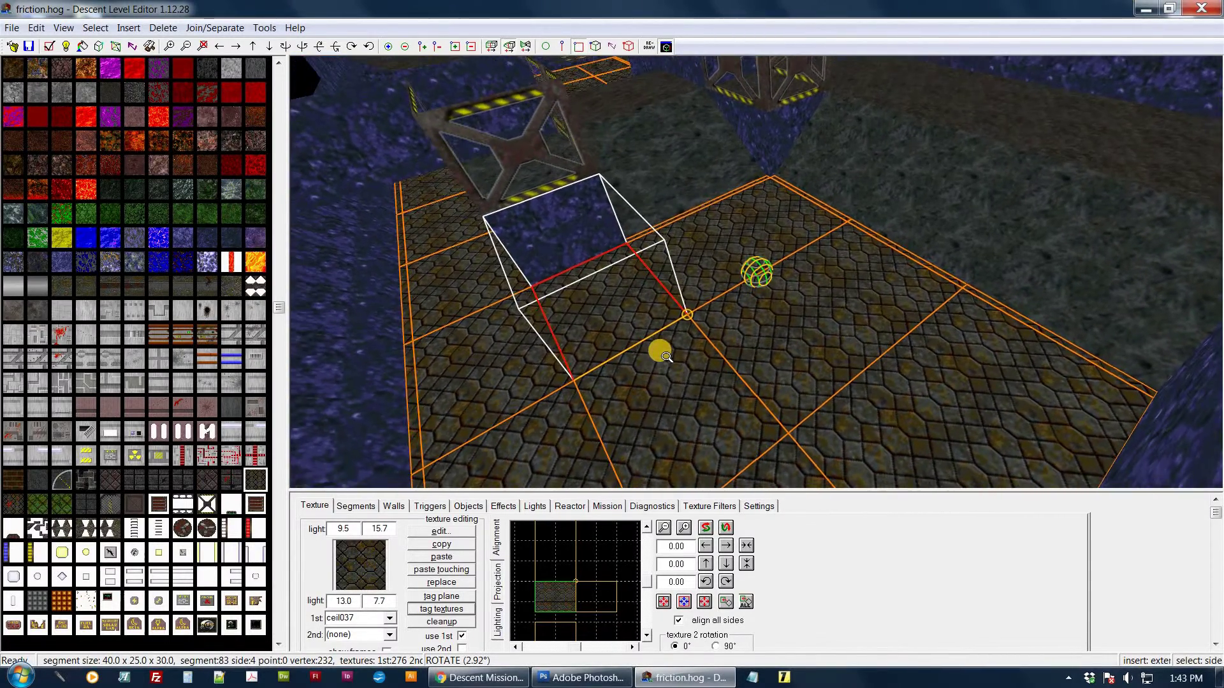
click(685, 179)
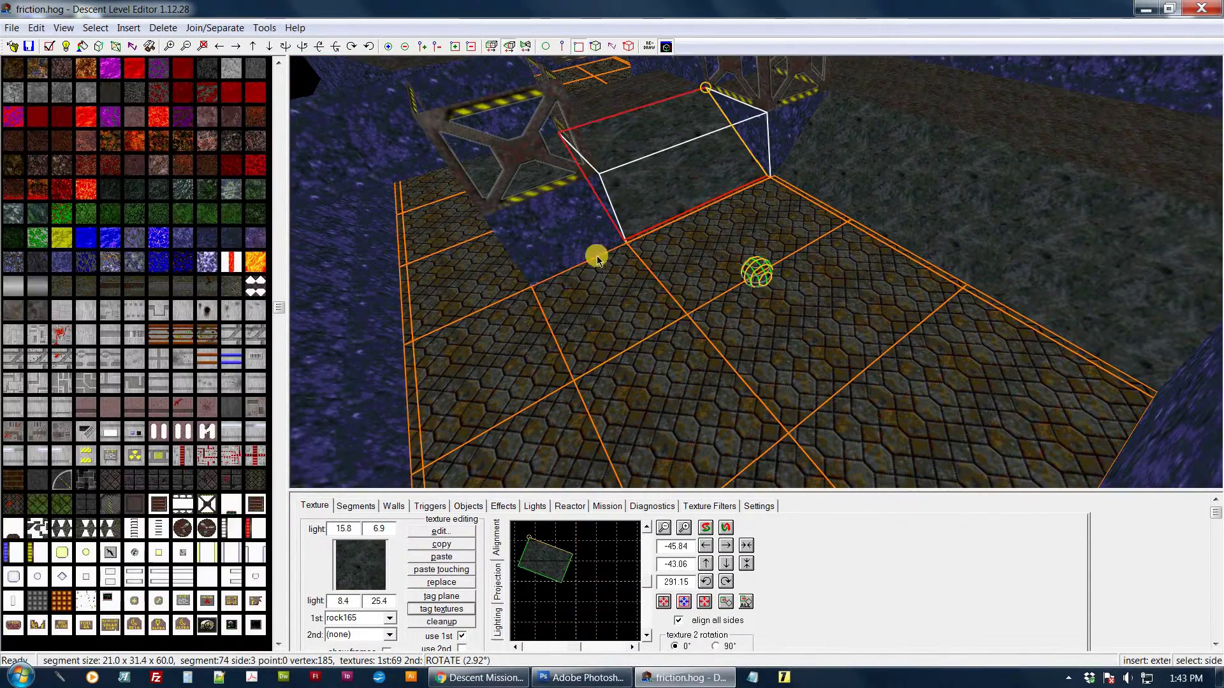
click(255, 481)
Step: Tag the long side slope as a plane and texture it with ceil037, along with the floor side above the central slope
click(855, 174)
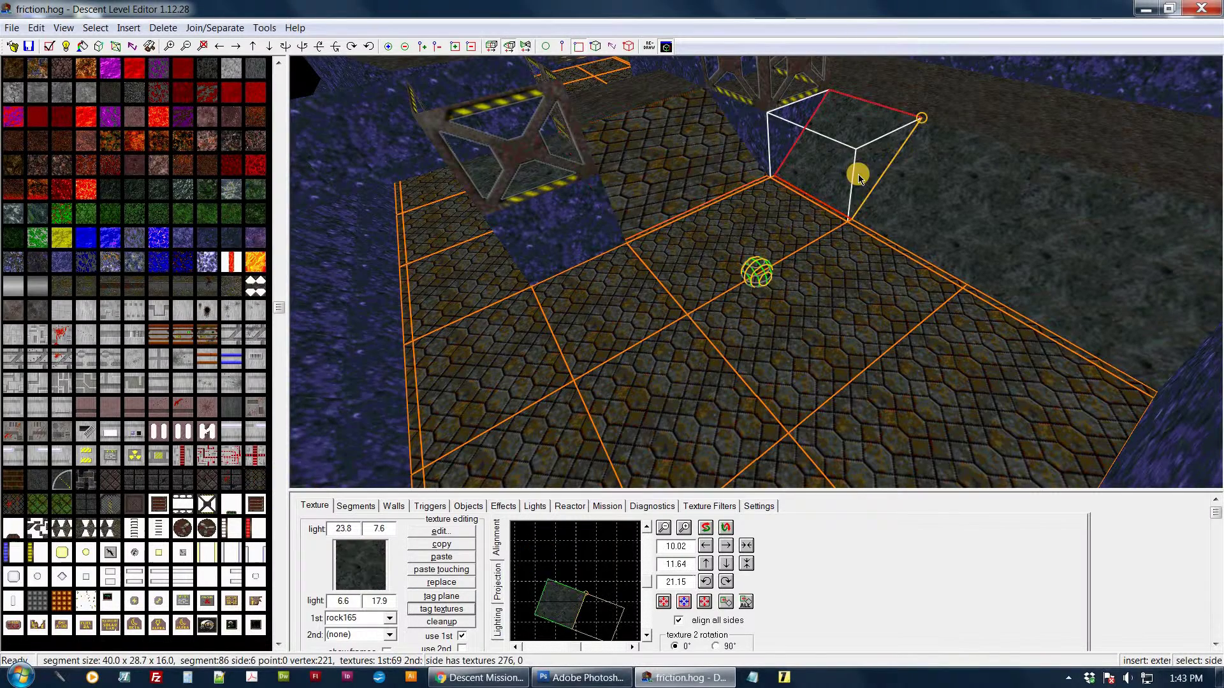
click(441, 596)
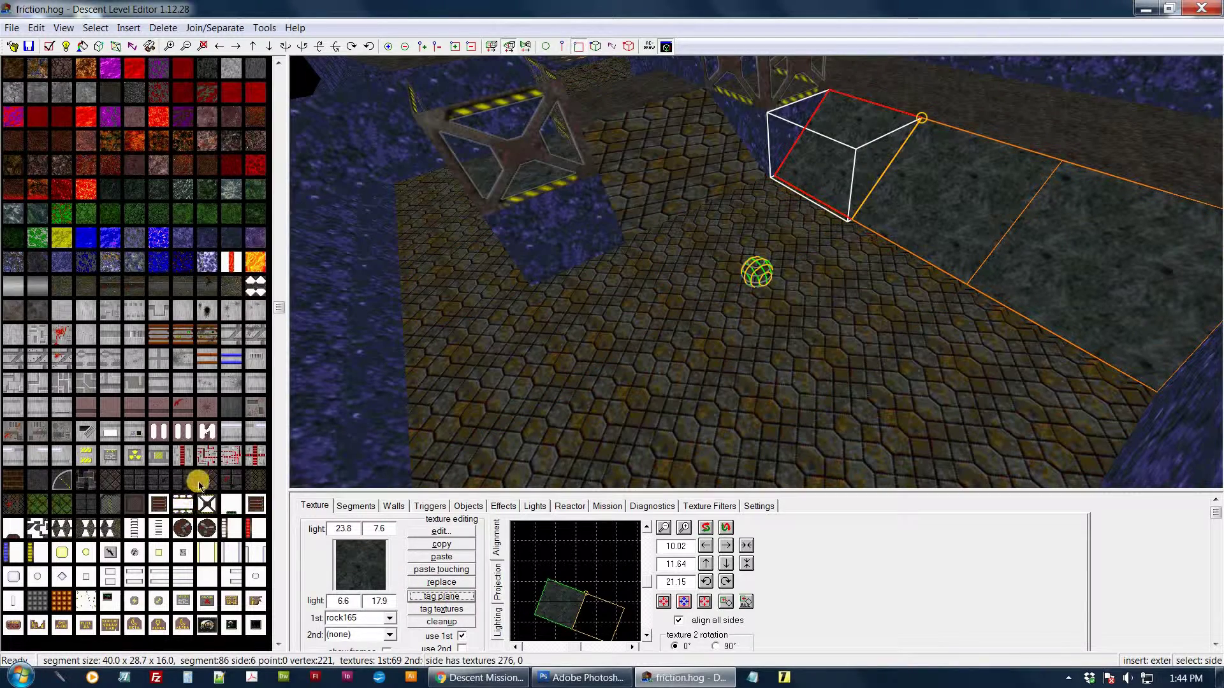
click(256, 479)
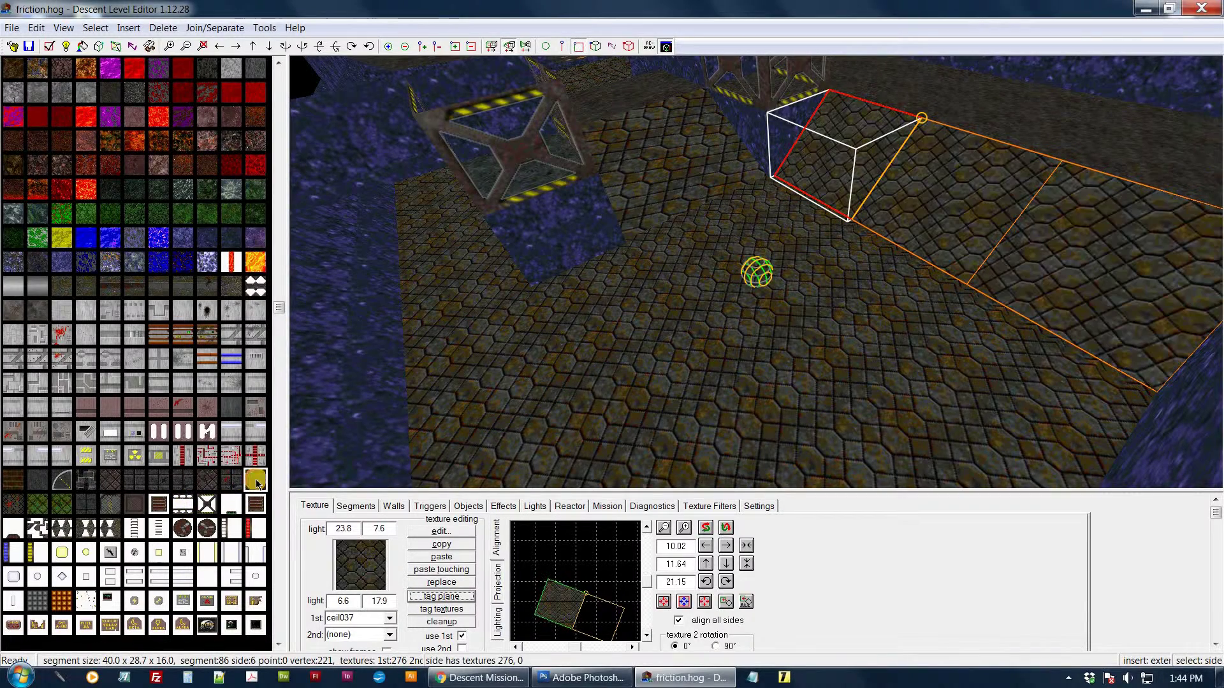
click(626, 106)
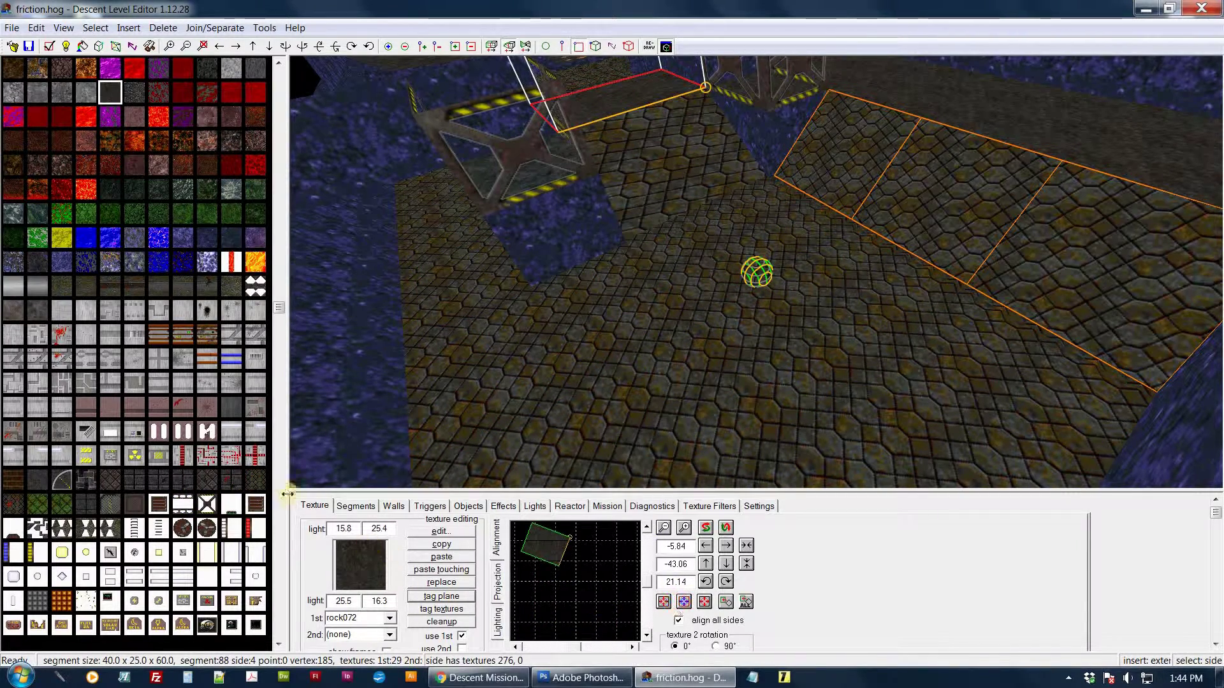
click(256, 480)
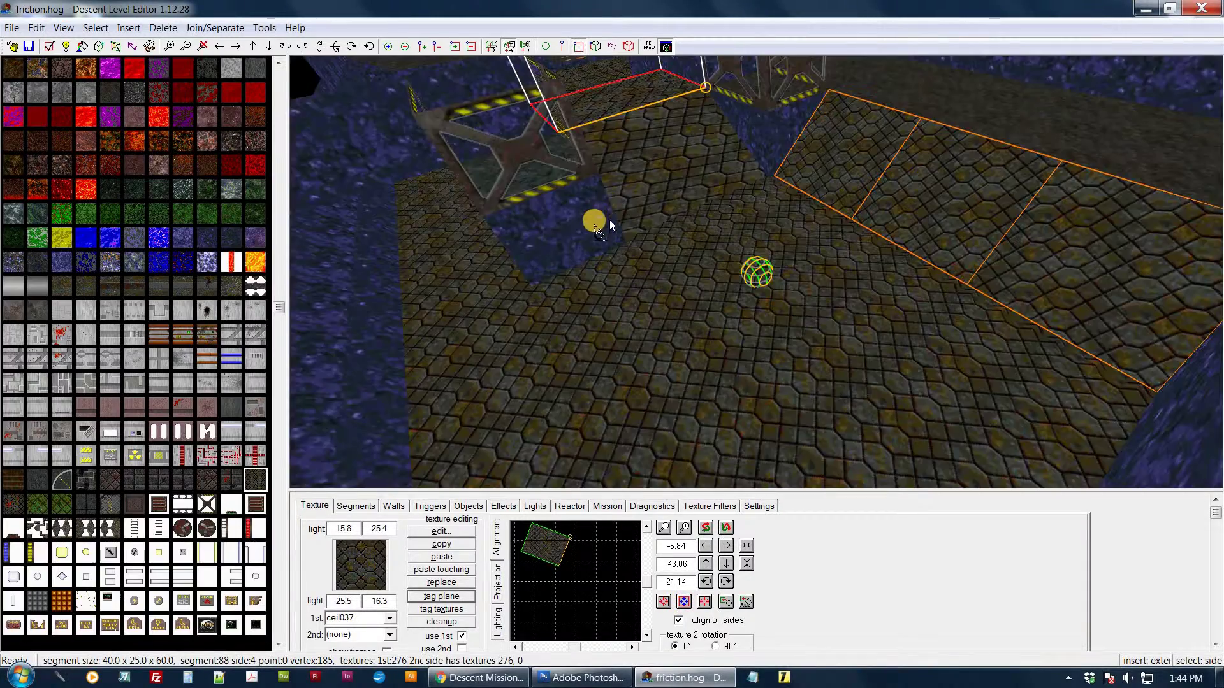
Step: Tag all connected ceil037 floor and slope sides by texture and reset their texture alignment
mouse_move(596, 220)
mouse_down()
mouse_move(601, 234)
mouse_move(599, 214)
mouse_up()
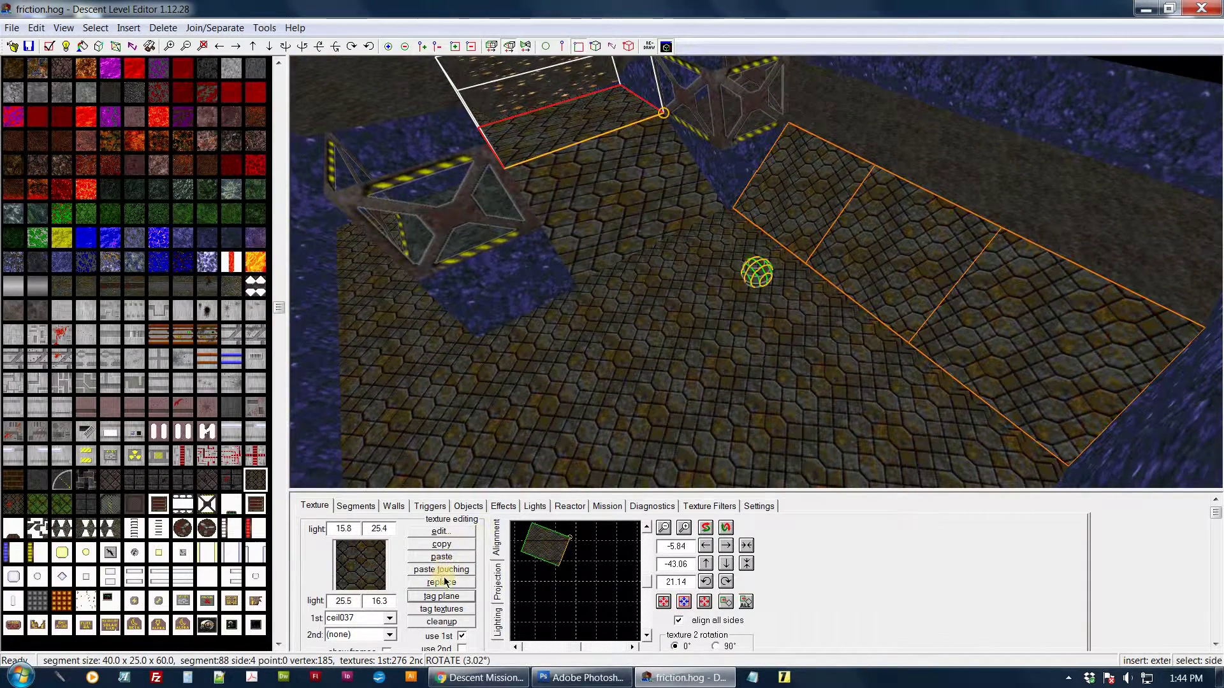
click(446, 610)
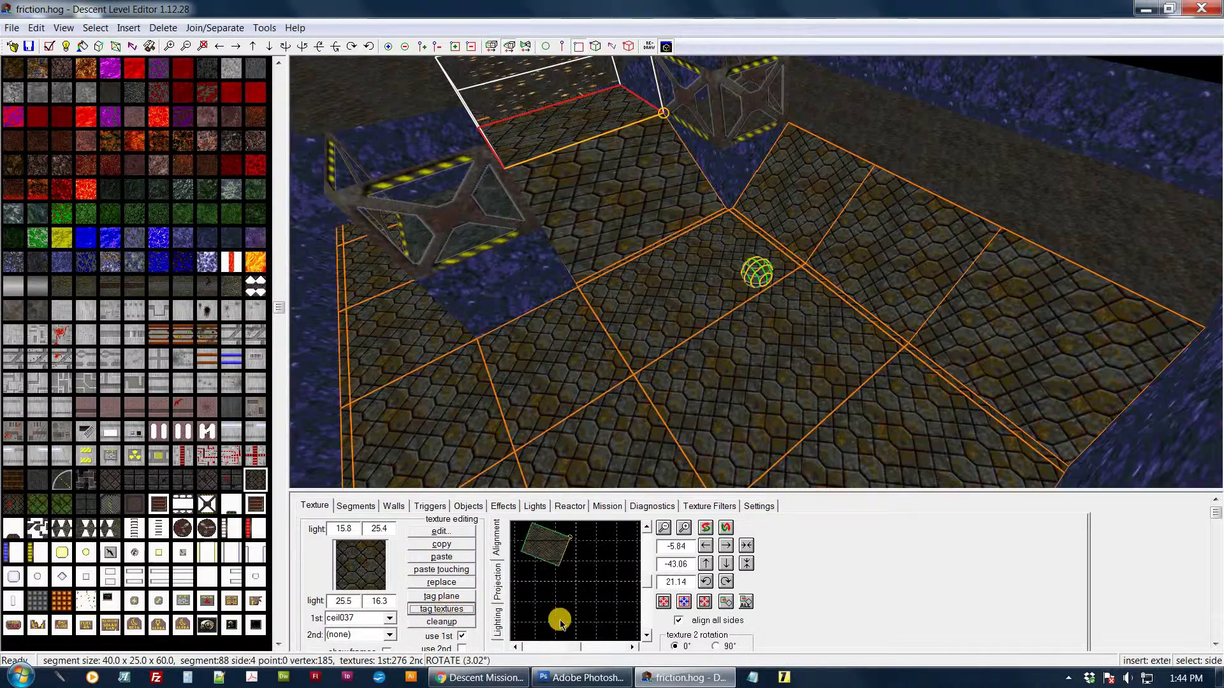
click(685, 603)
click(721, 533)
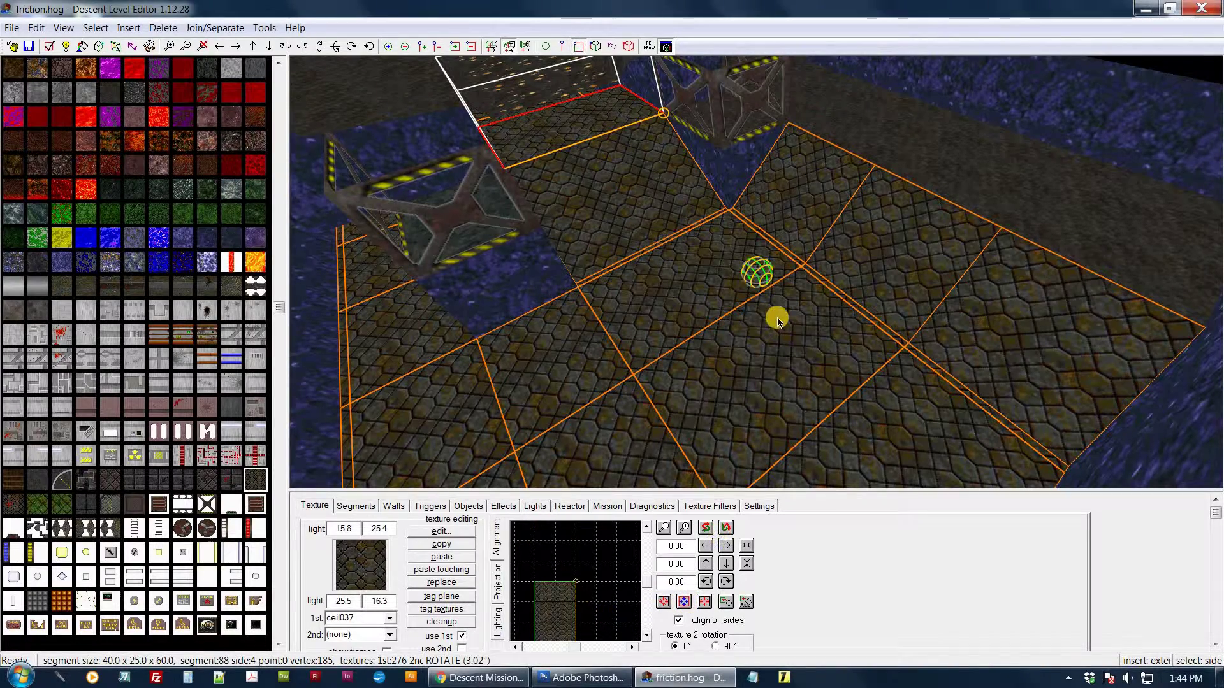
Step: Apply the exit02 panel texture to all tagged floor and slope sides
middle_drag(785, 312, 750, 314)
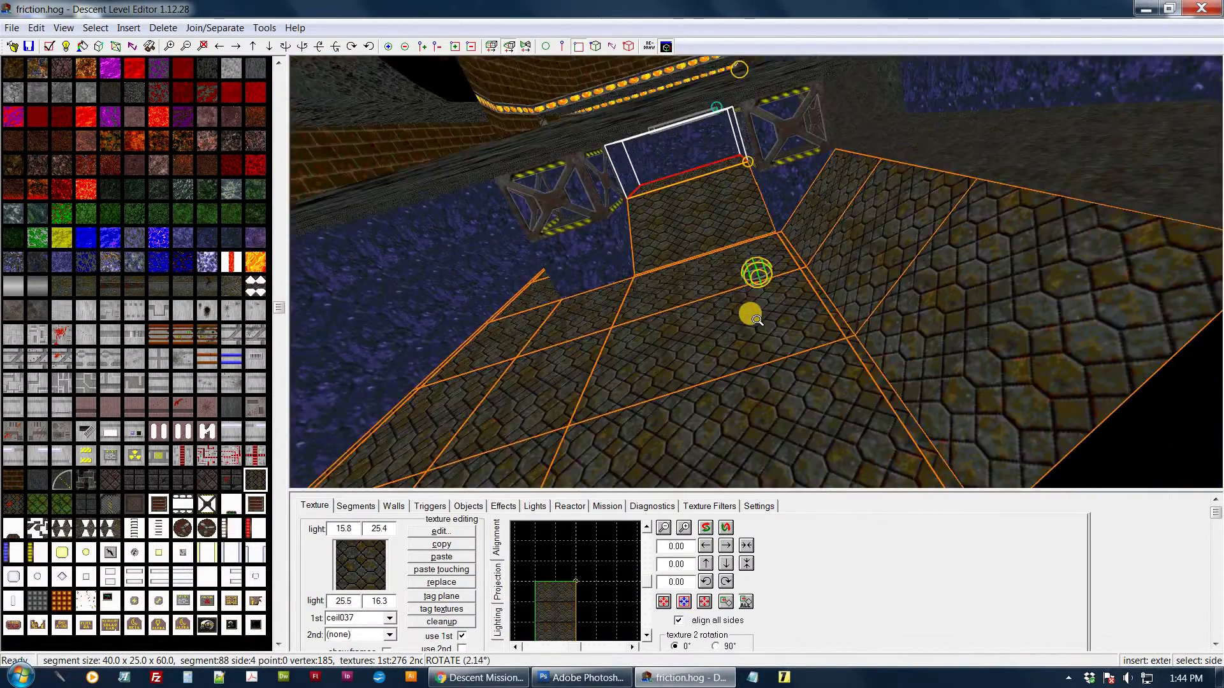
drag(756, 320, 862, 295)
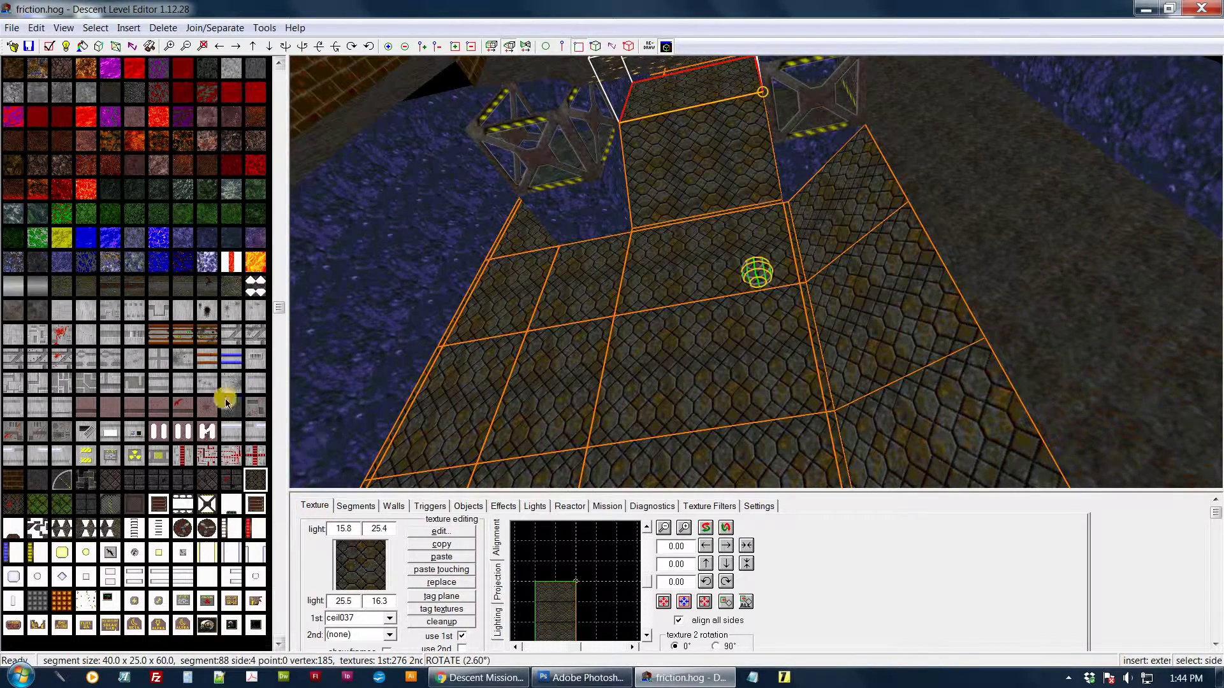
click(132, 510)
Step: Align the connected exit02 textures on the floor and slopes to the central floor side
drag(678, 344, 584, 317)
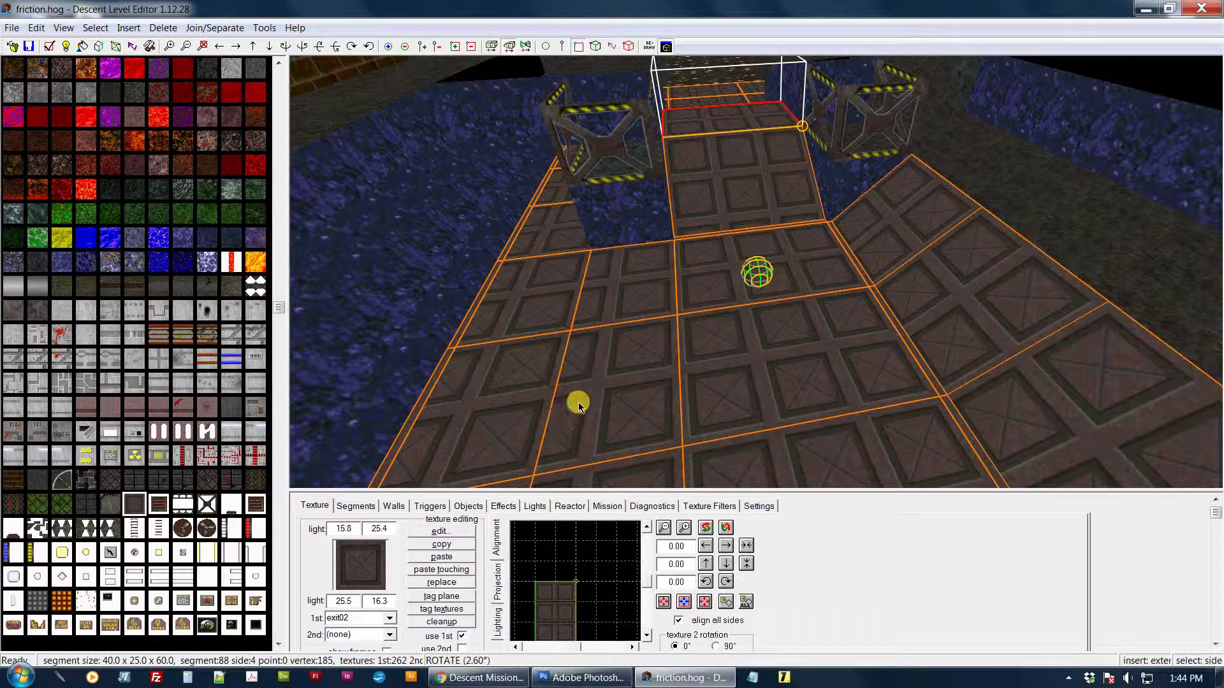
click(783, 361)
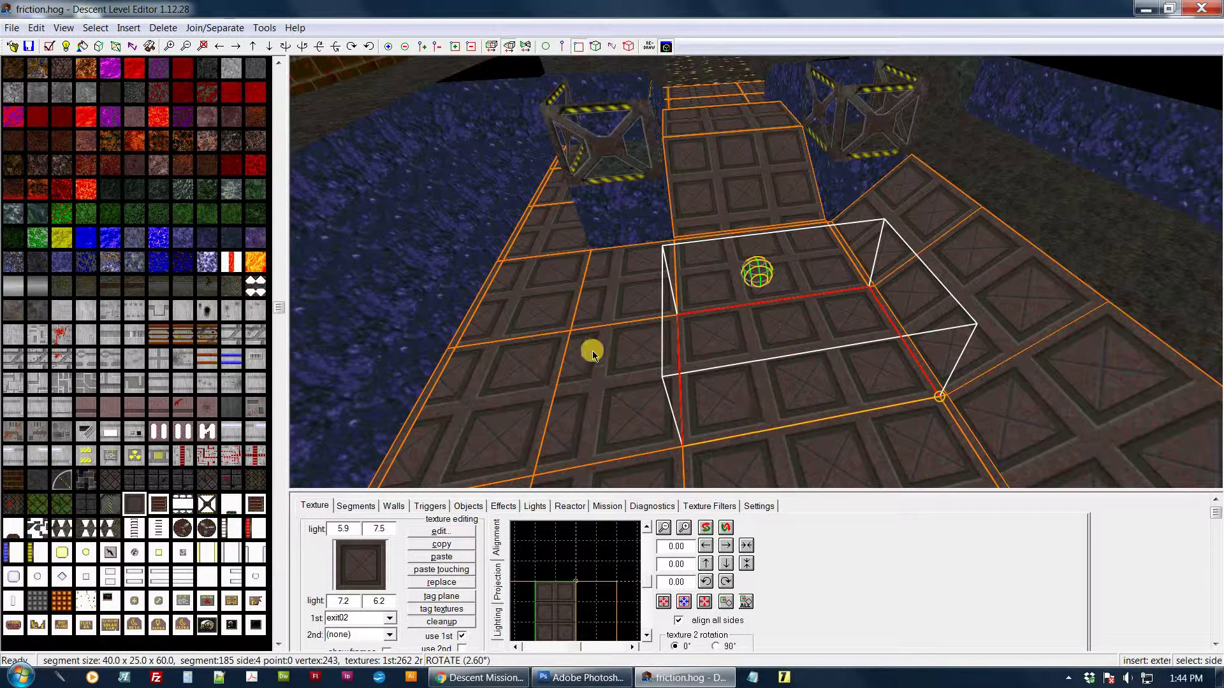
click(747, 604)
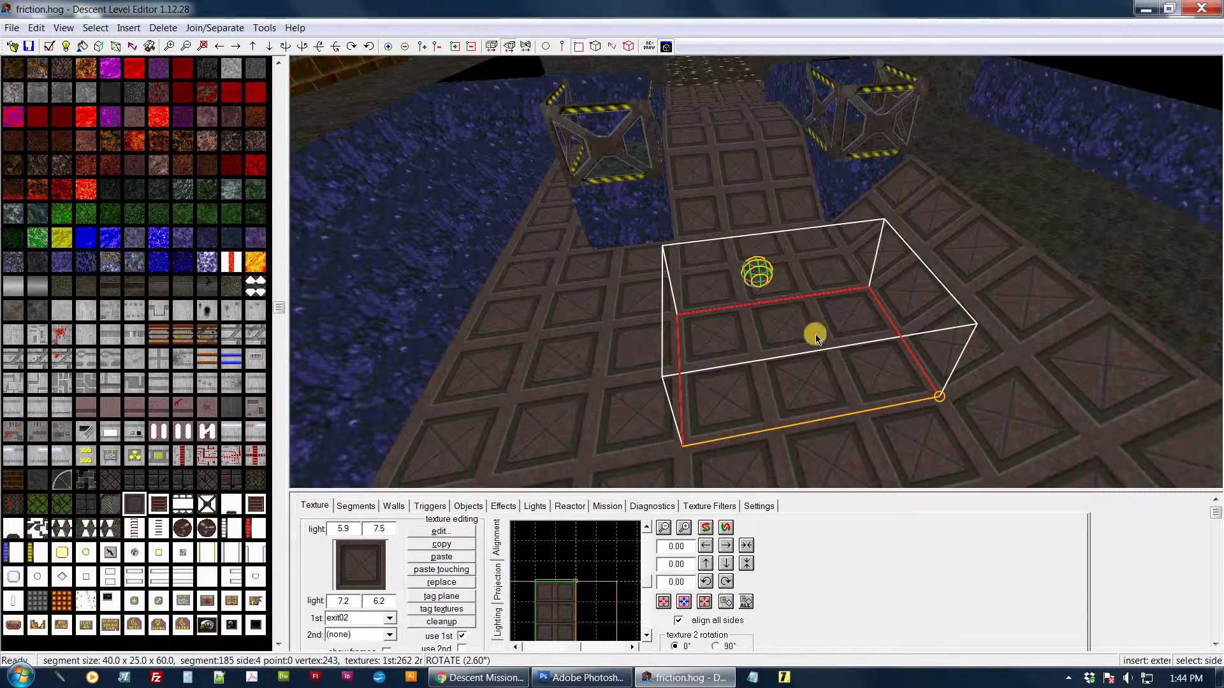
middle_drag(807, 231, 1023, 242)
drag(1024, 242, 618, 317)
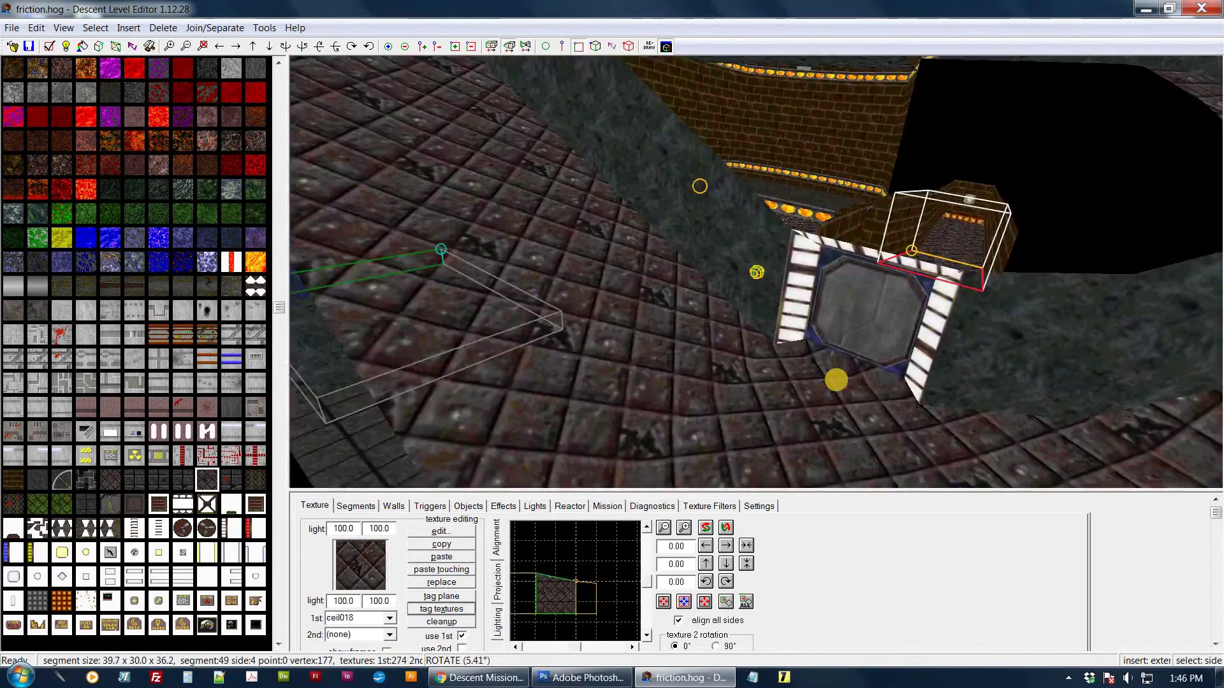
drag(835, 377, 837, 381)
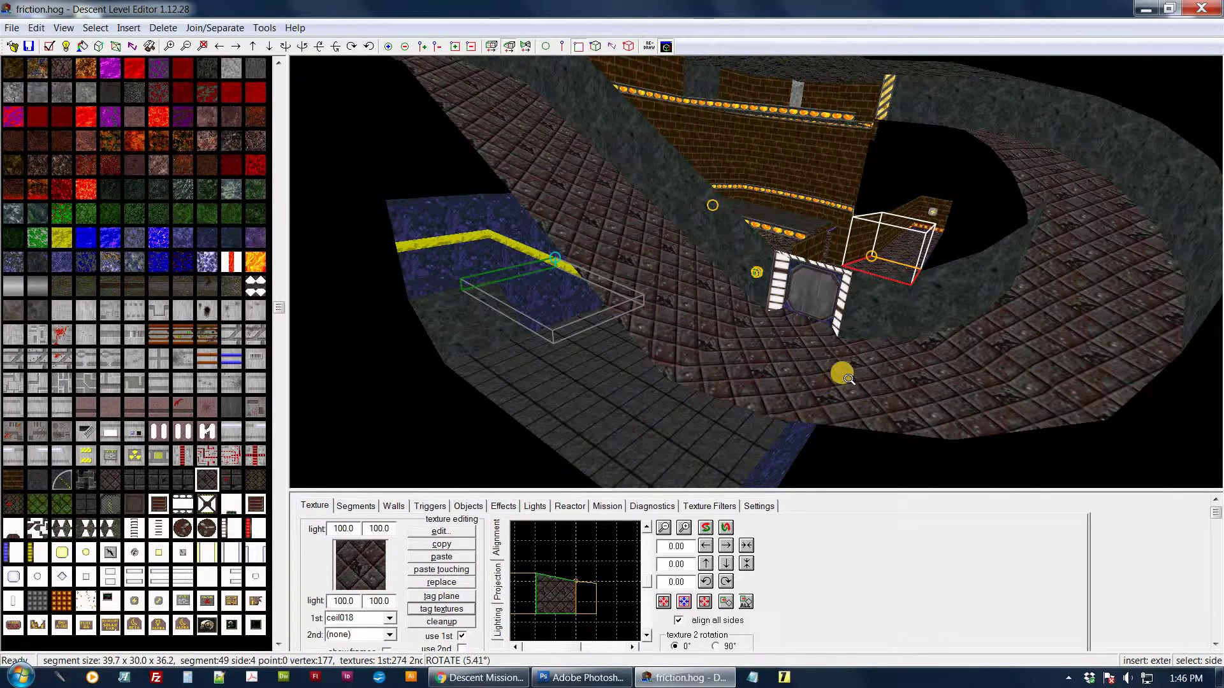
drag(849, 379, 833, 357)
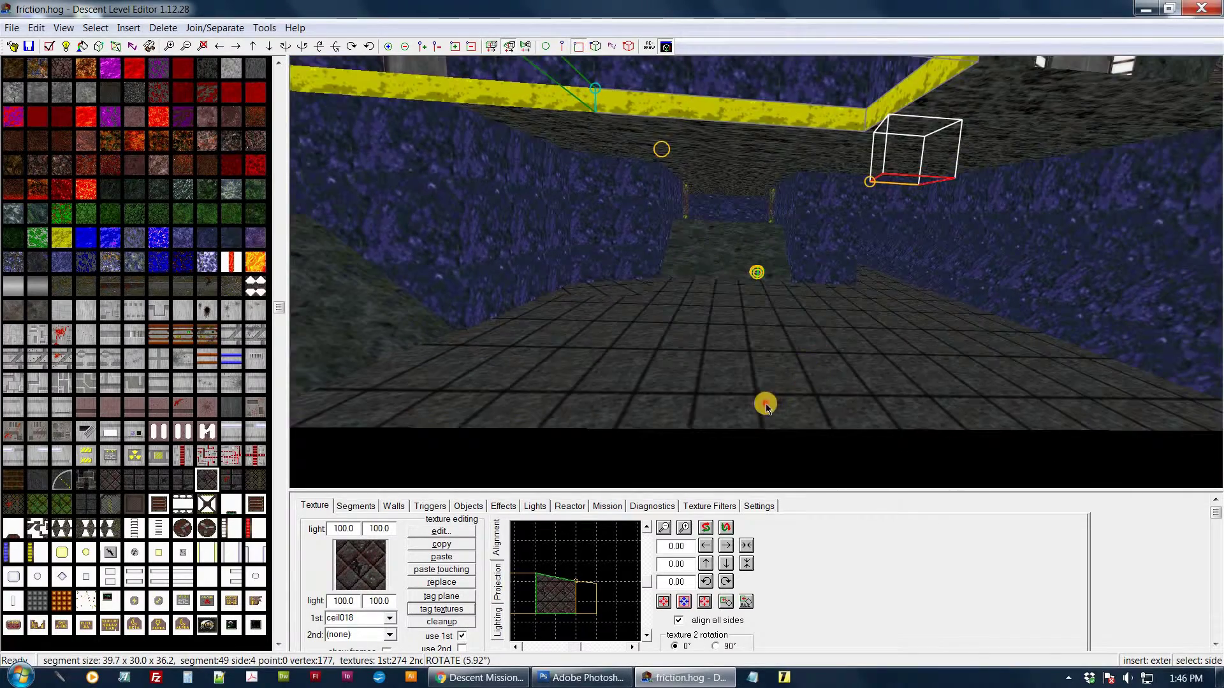
Step: Select the ceil001 floor side of segment 56 beside the blue rock wall and add a second player object there
click(765, 406)
drag(766, 388, 826, 339)
click(857, 340)
click(744, 333)
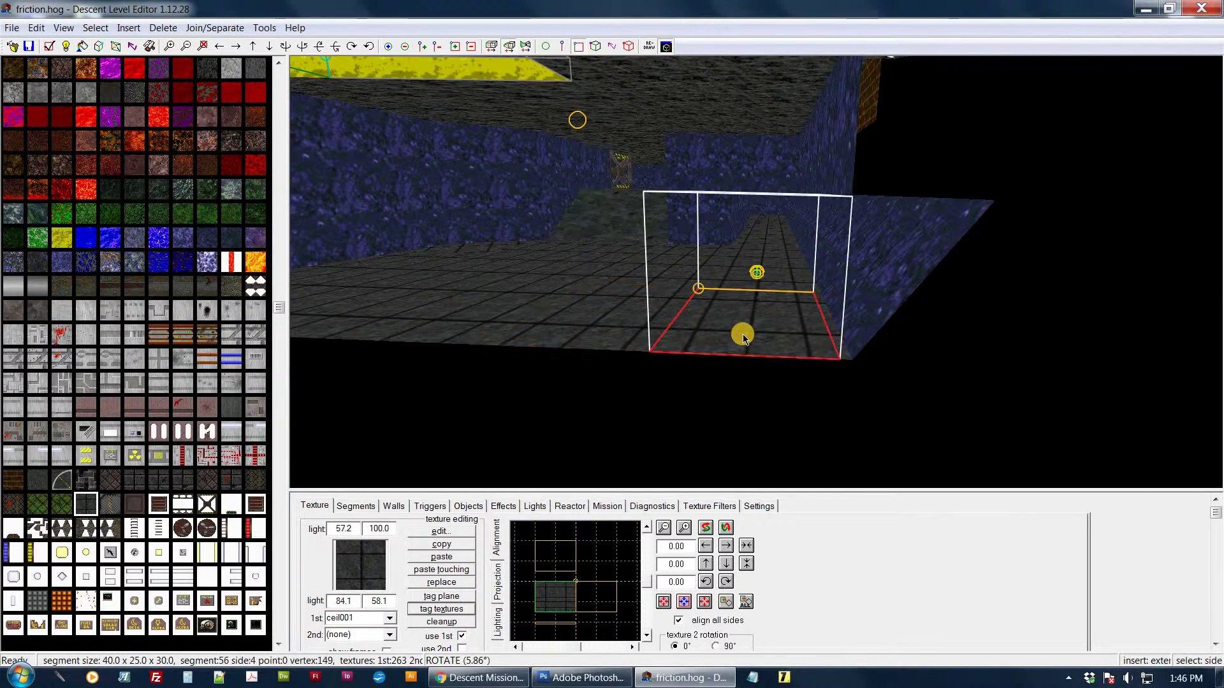
drag(743, 333, 771, 339)
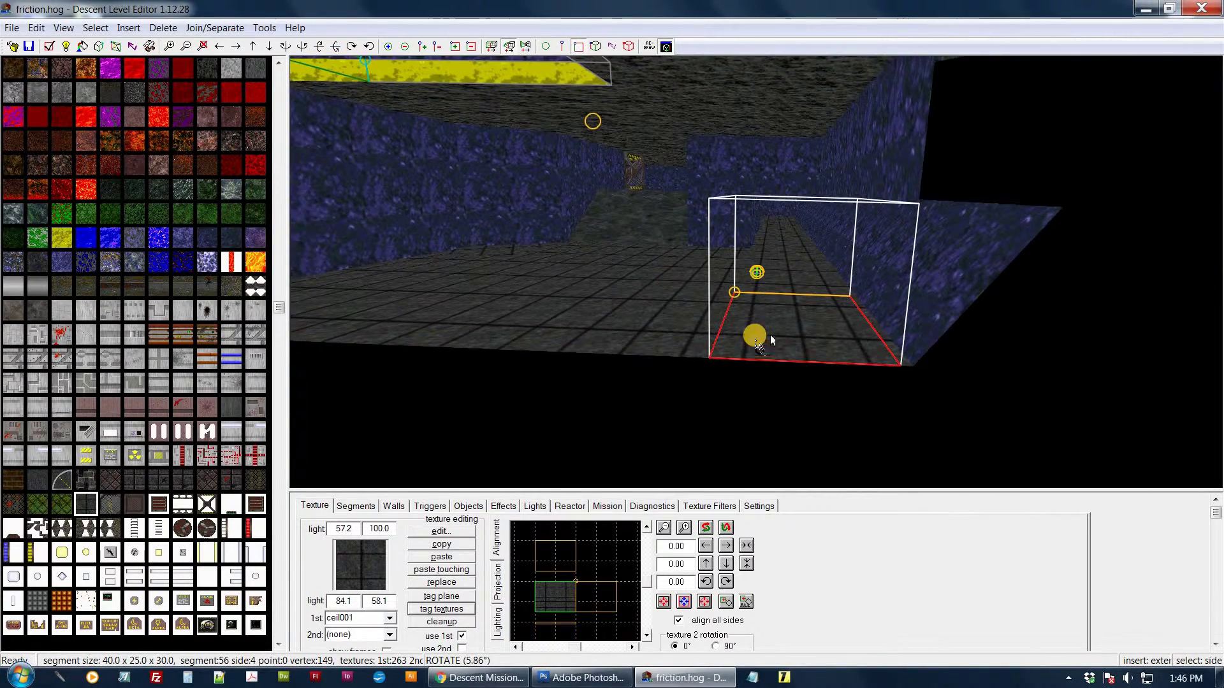
click(469, 505)
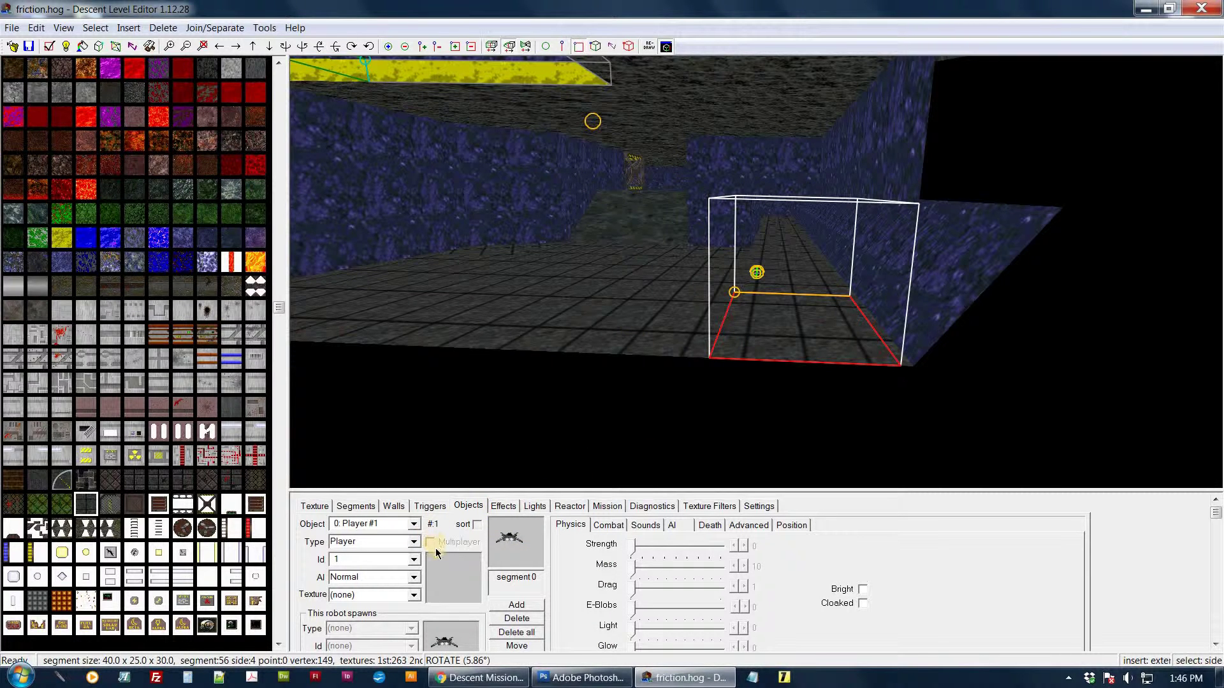
drag(810, 338, 782, 279)
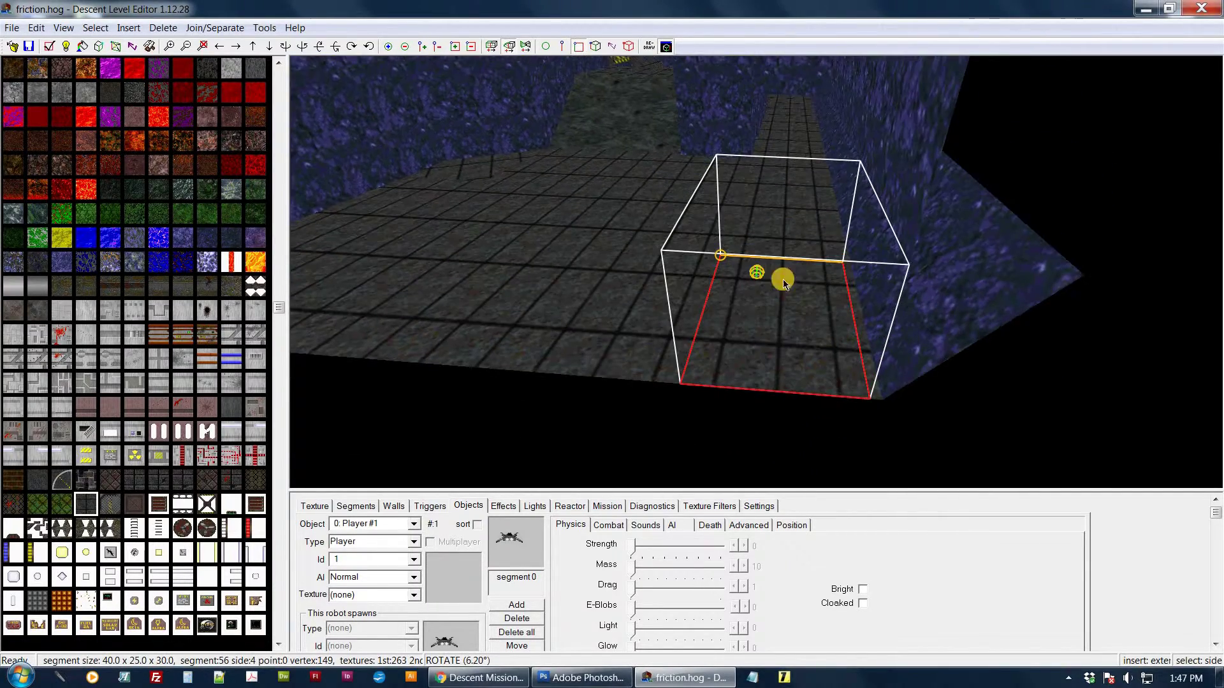
click(515, 606)
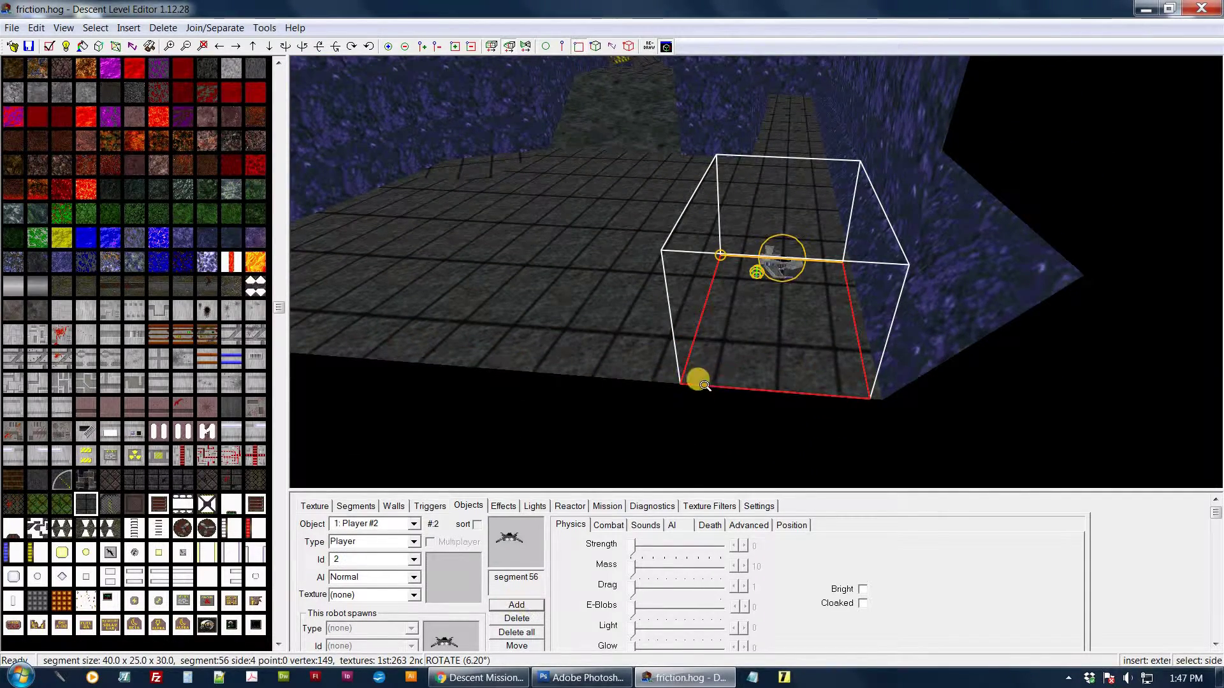
Step: Try headings of -90 and -180 for the second player object
drag(696, 380, 724, 378)
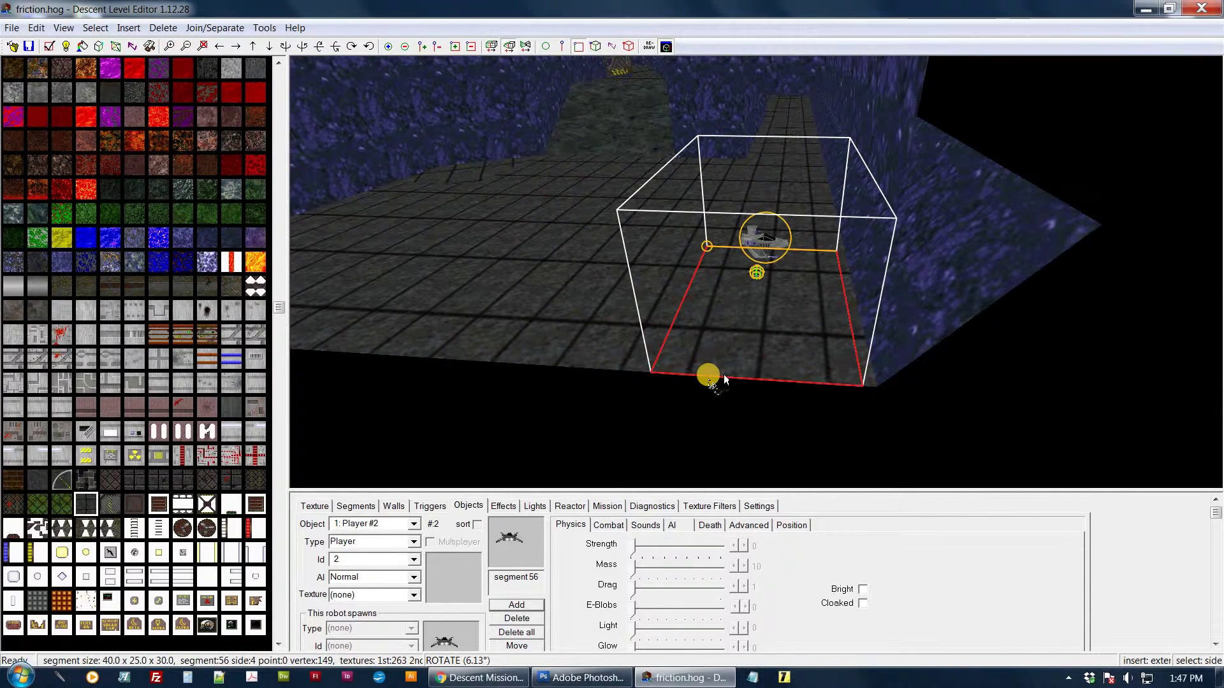
drag(723, 376, 714, 350)
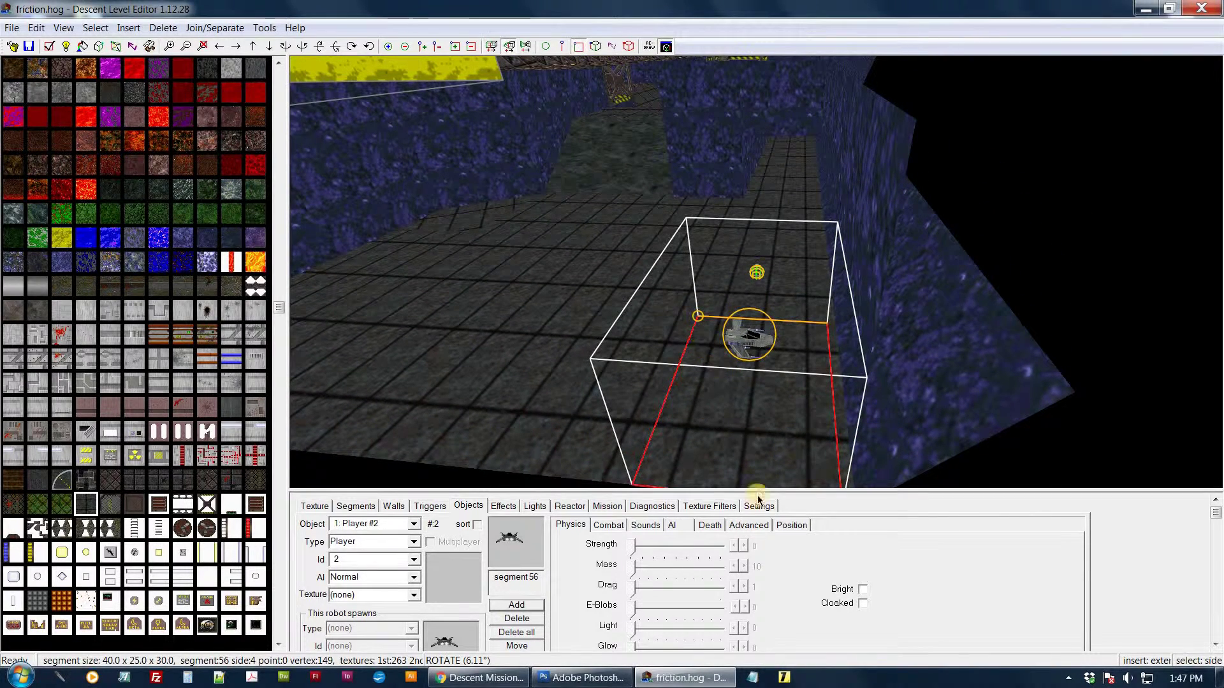
click(790, 525)
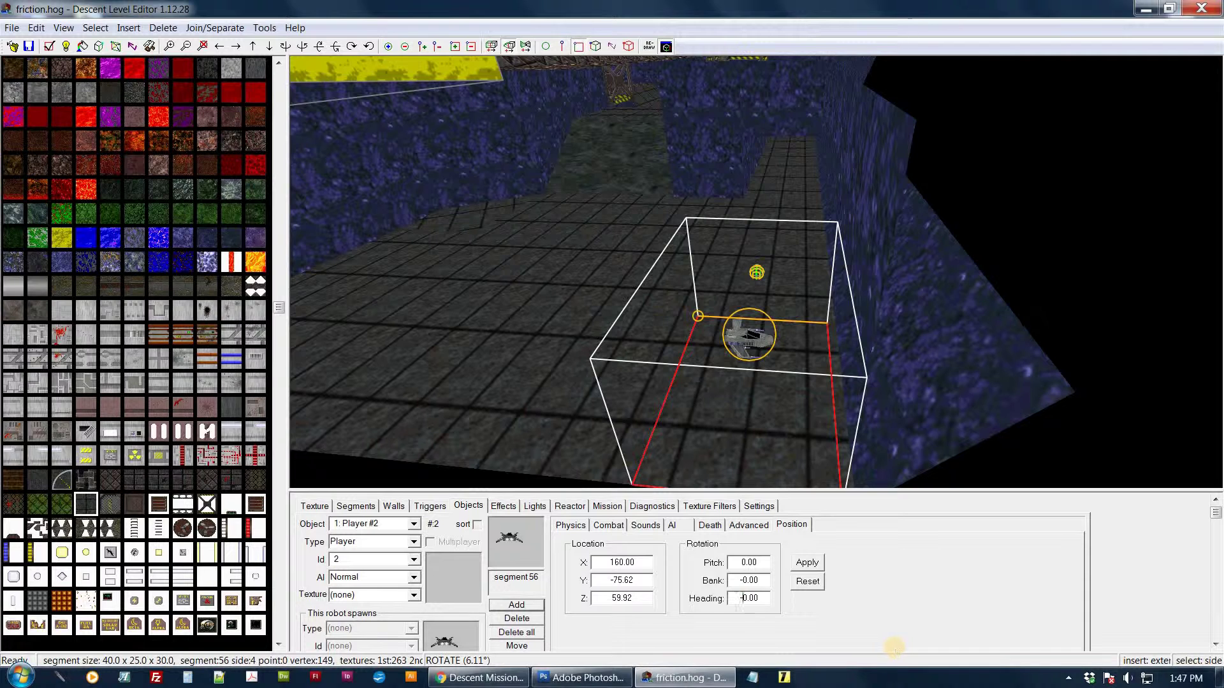
text(9)
click(806, 564)
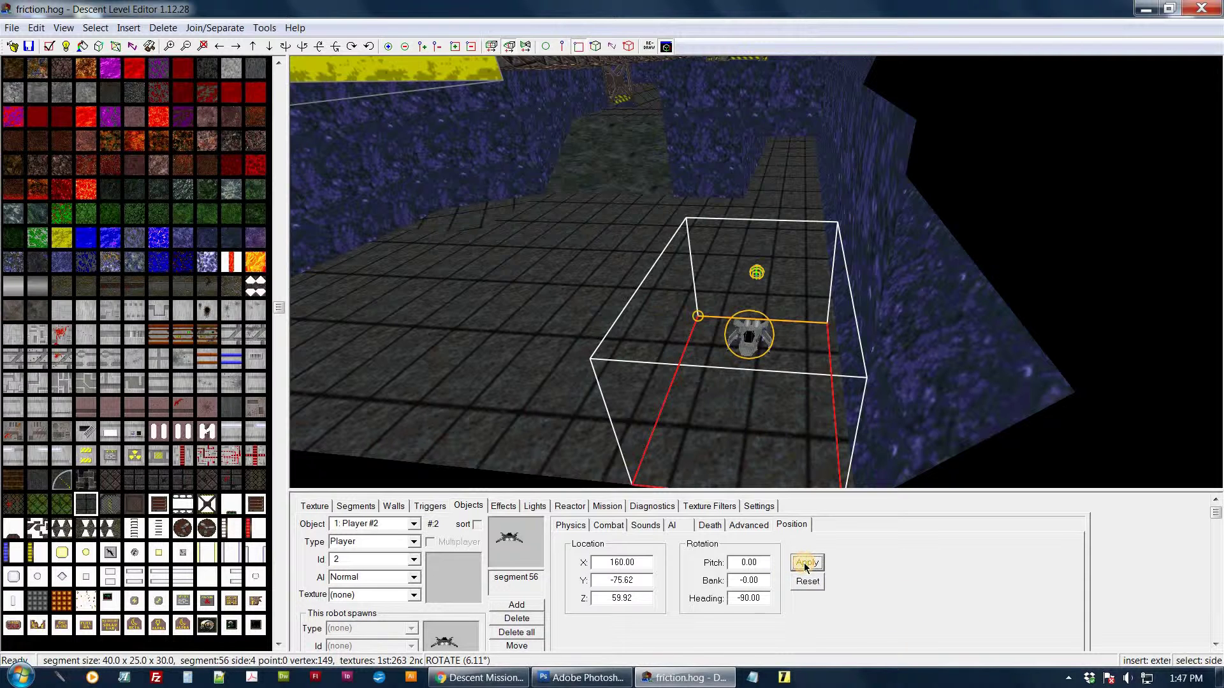
click(742, 585)
click(807, 563)
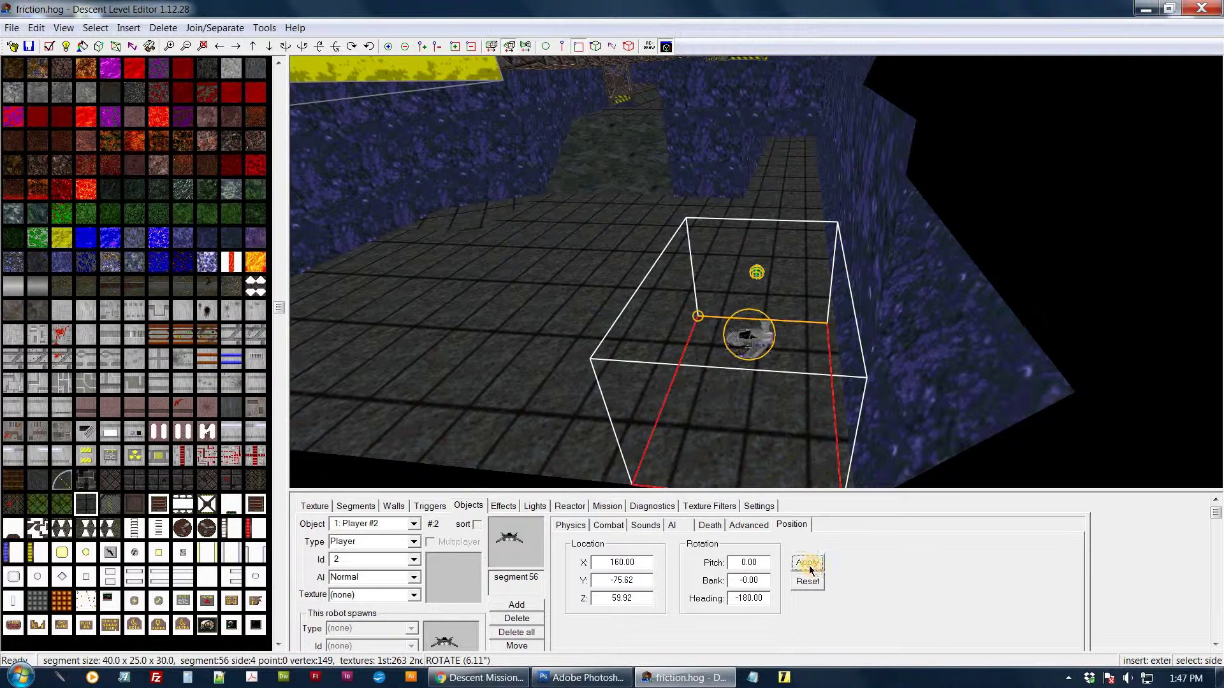
Step: Change the second player object's heading to 90 and apply it
click(738, 597)
key(Delete)
drag(729, 598, 715, 599)
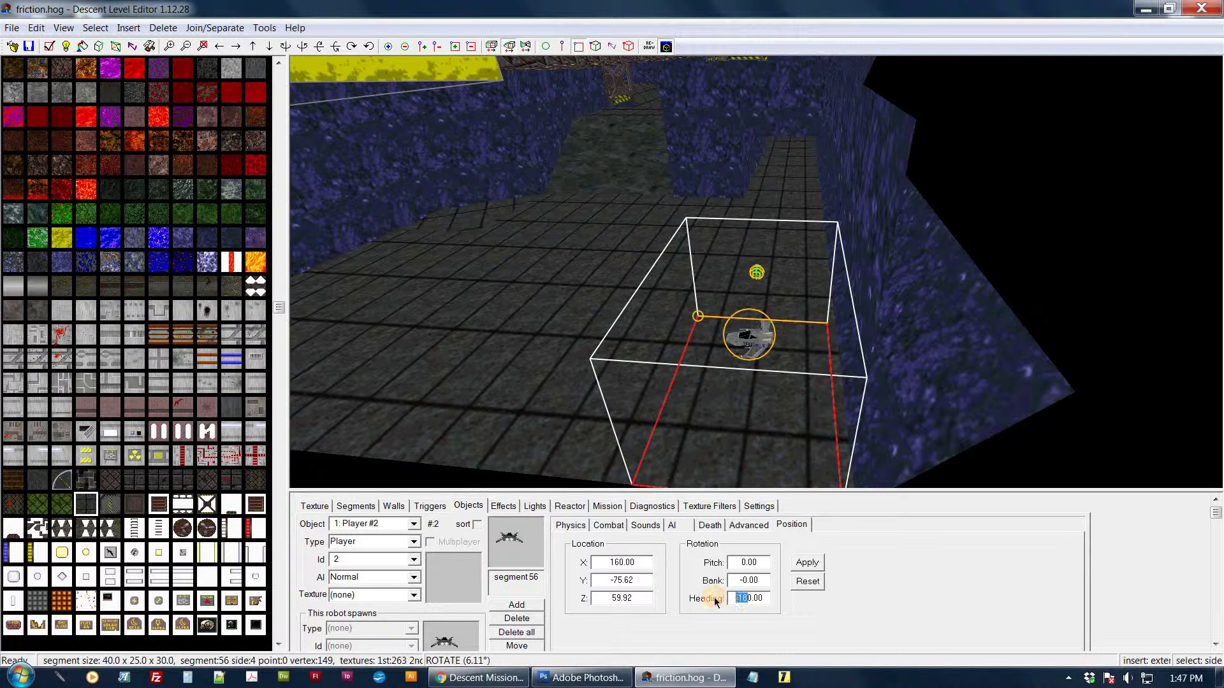
text(90)
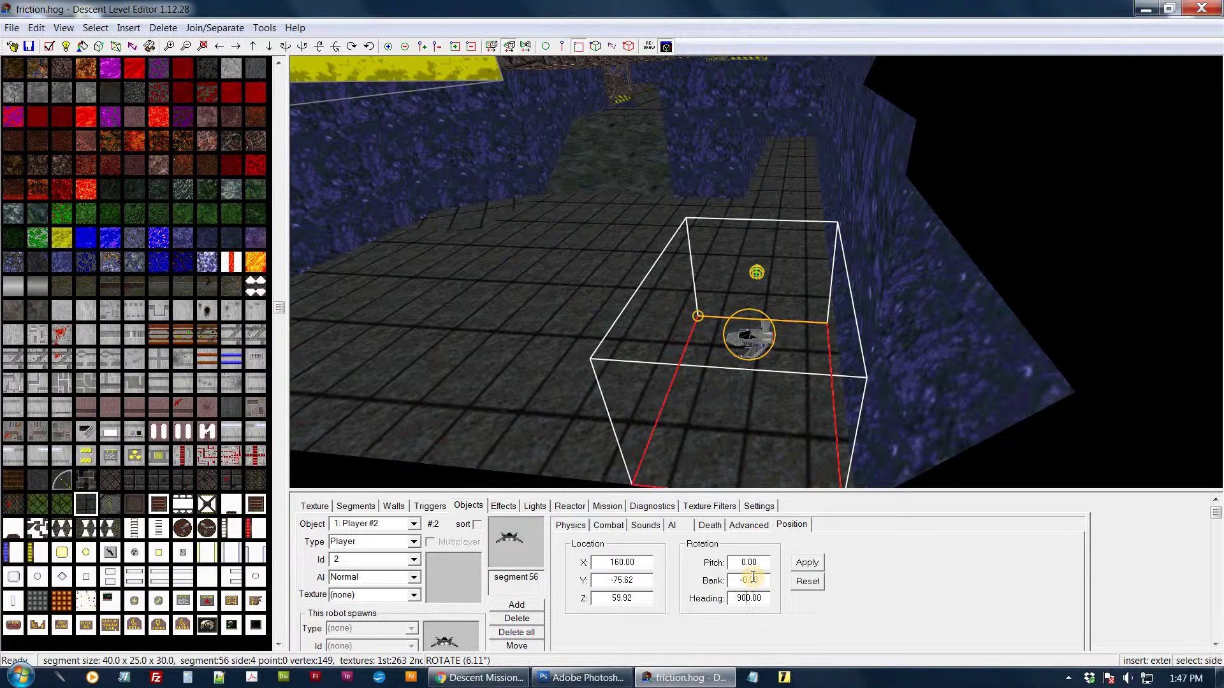
key(BackSpace)
click(807, 562)
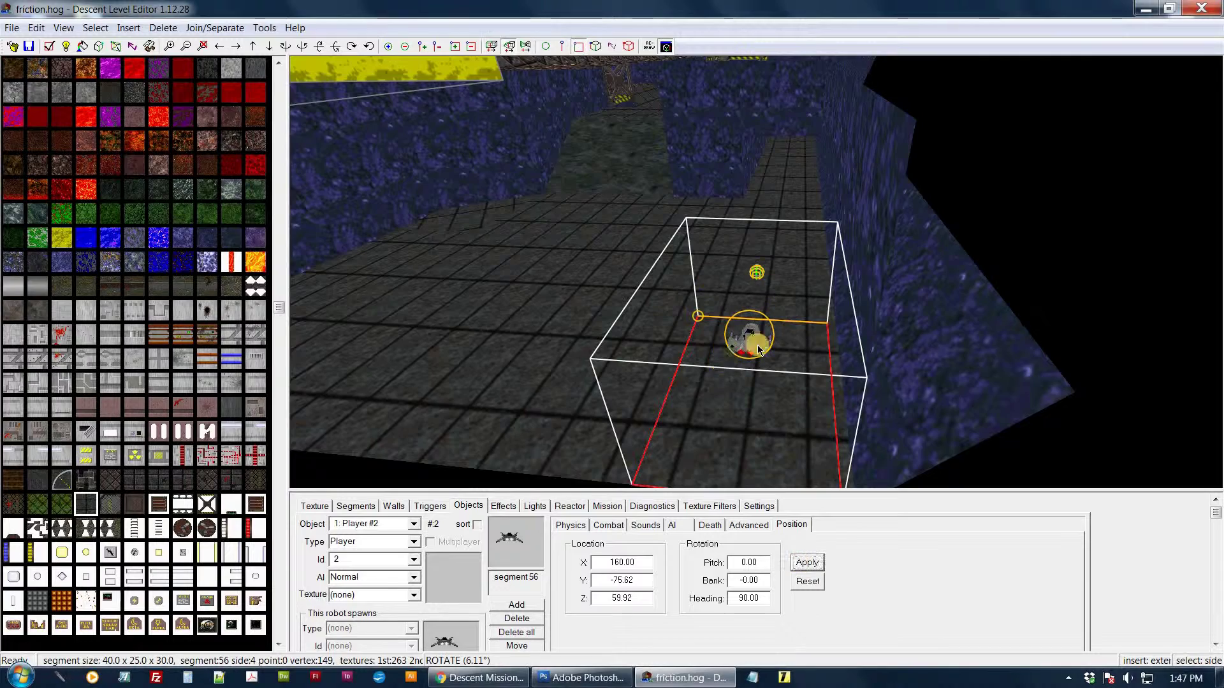
Step: Try headings of 50 and -50 for the second player object
drag(758, 349, 806, 363)
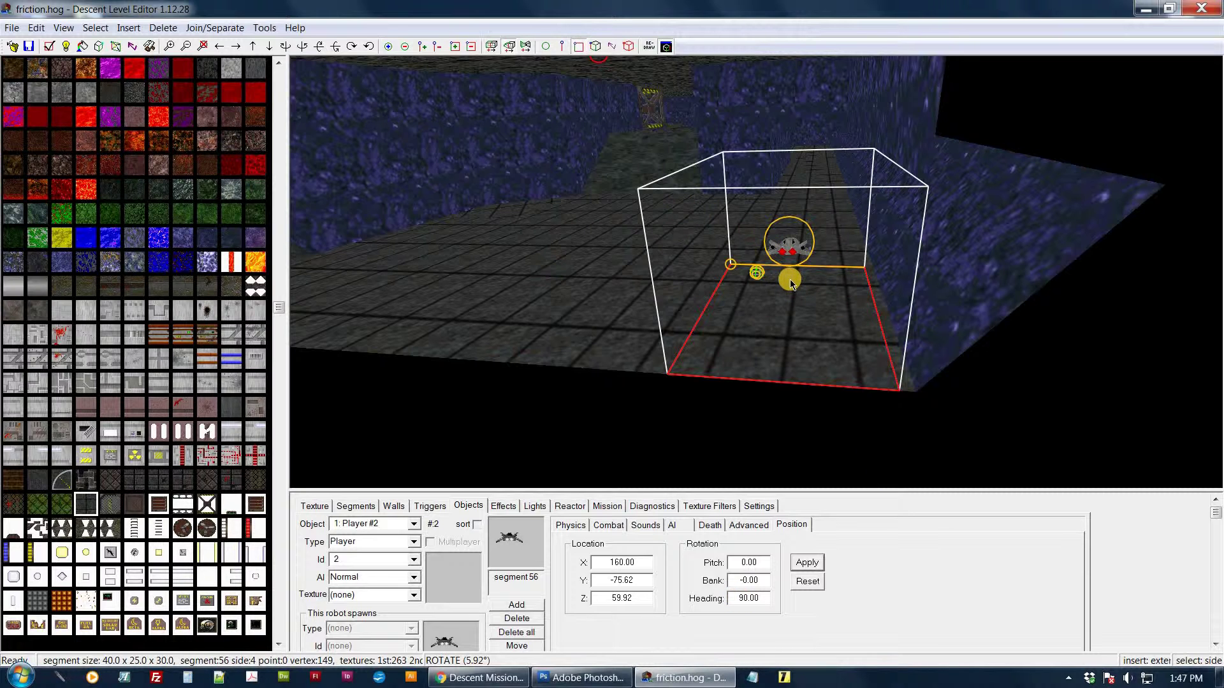
drag(790, 283, 802, 284)
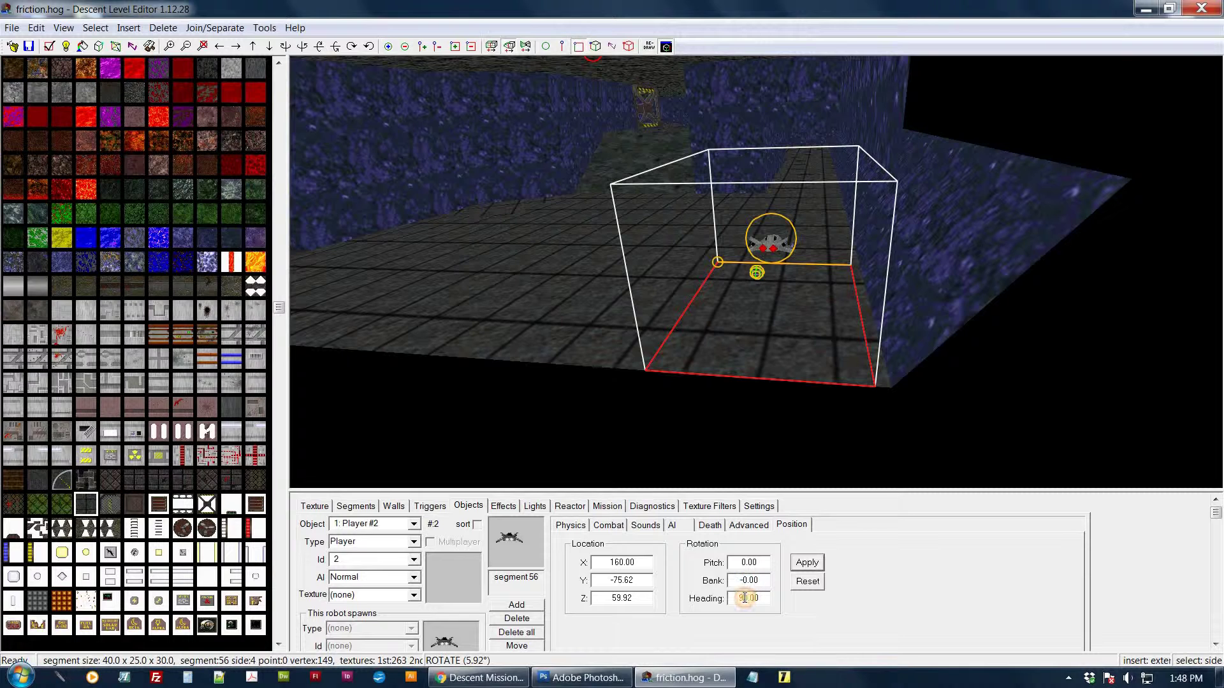
drag(745, 597, 738, 598)
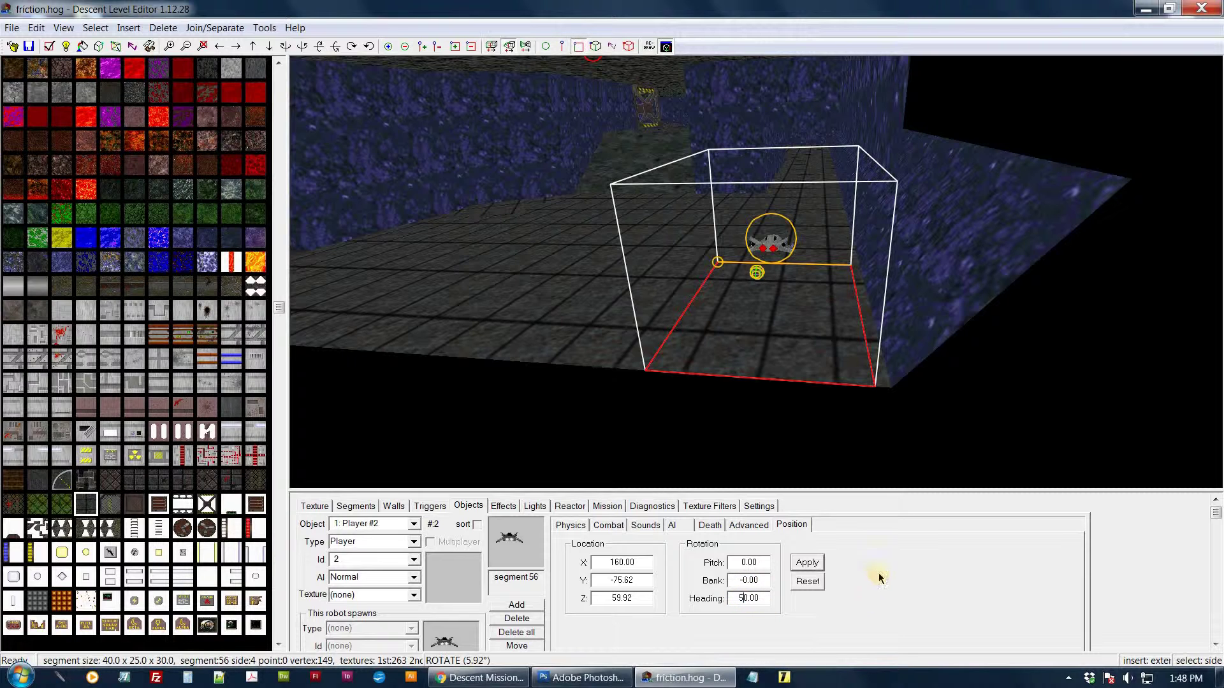
click(807, 562)
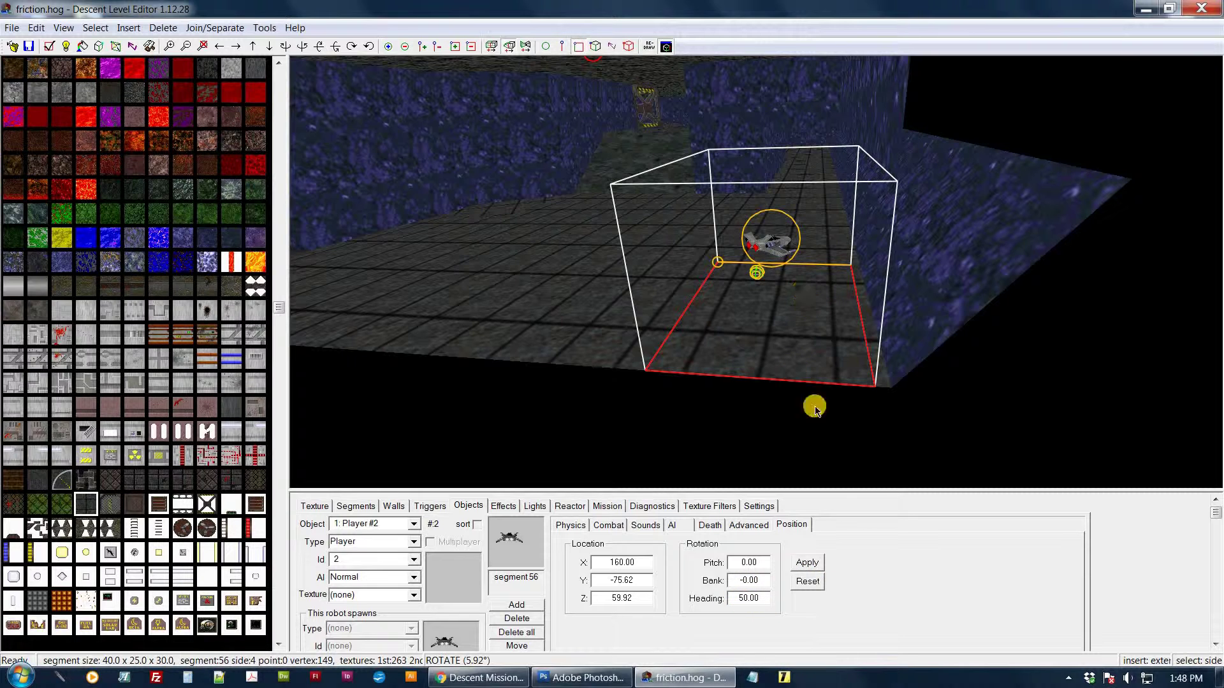
text(-)
click(808, 562)
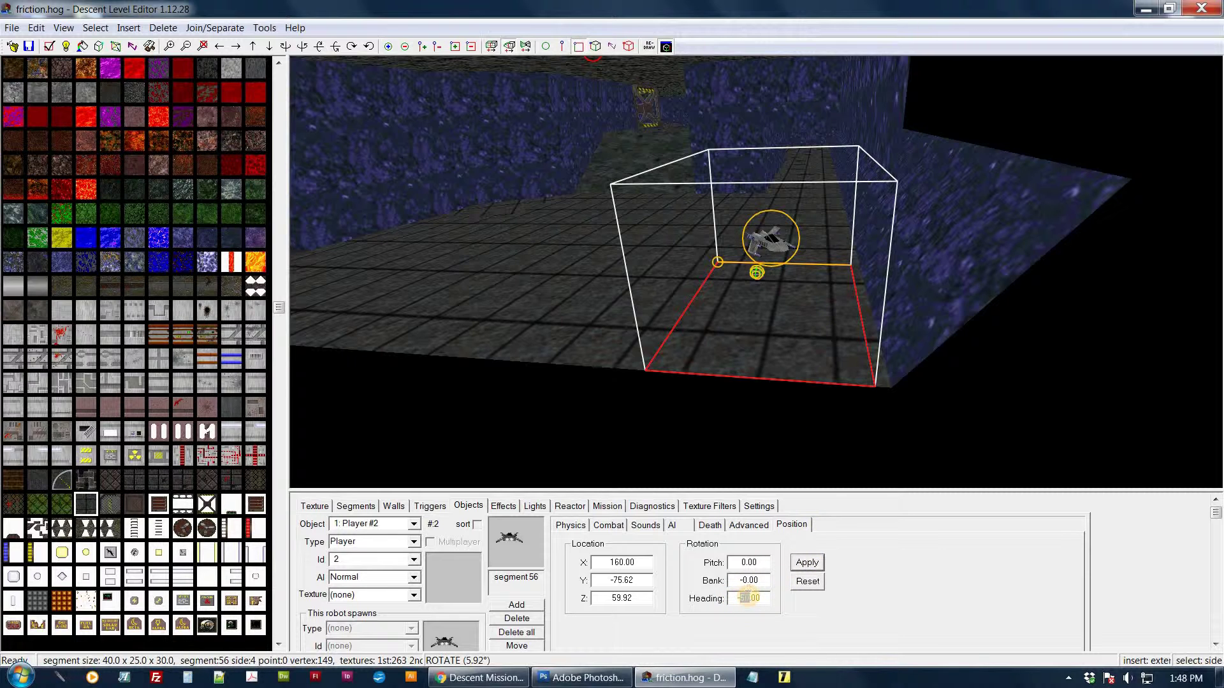
Step: Set the second player object's heading to -200 and apply the rotation
text(0)
click(808, 568)
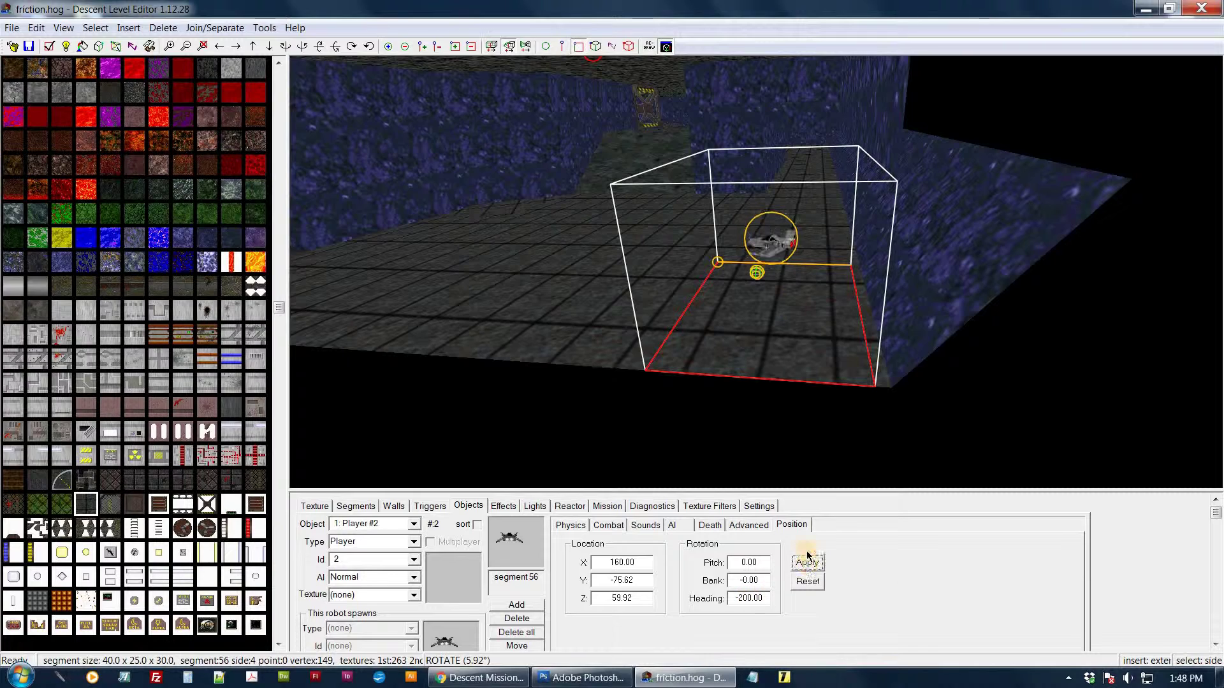
middle_drag(772, 260, 782, 255)
drag(783, 255, 844, 260)
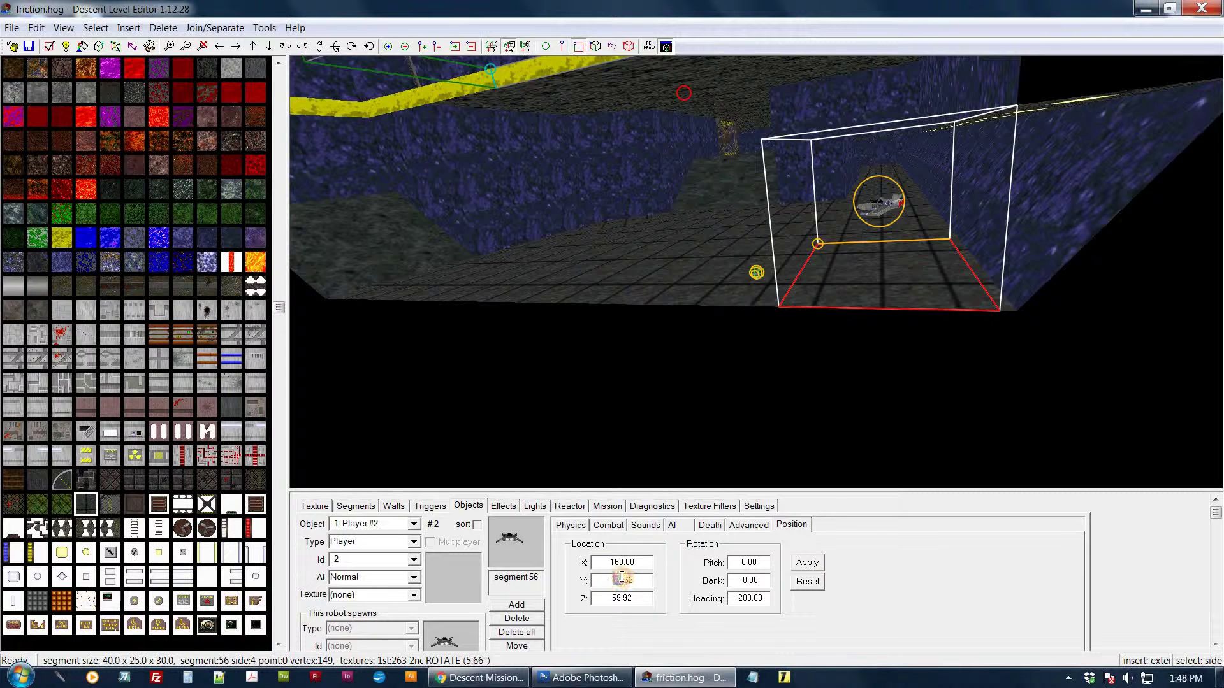
Step: Try raising the second player object to a Y location of about -55 and restore it to -75.62
drag(621, 577, 612, 579)
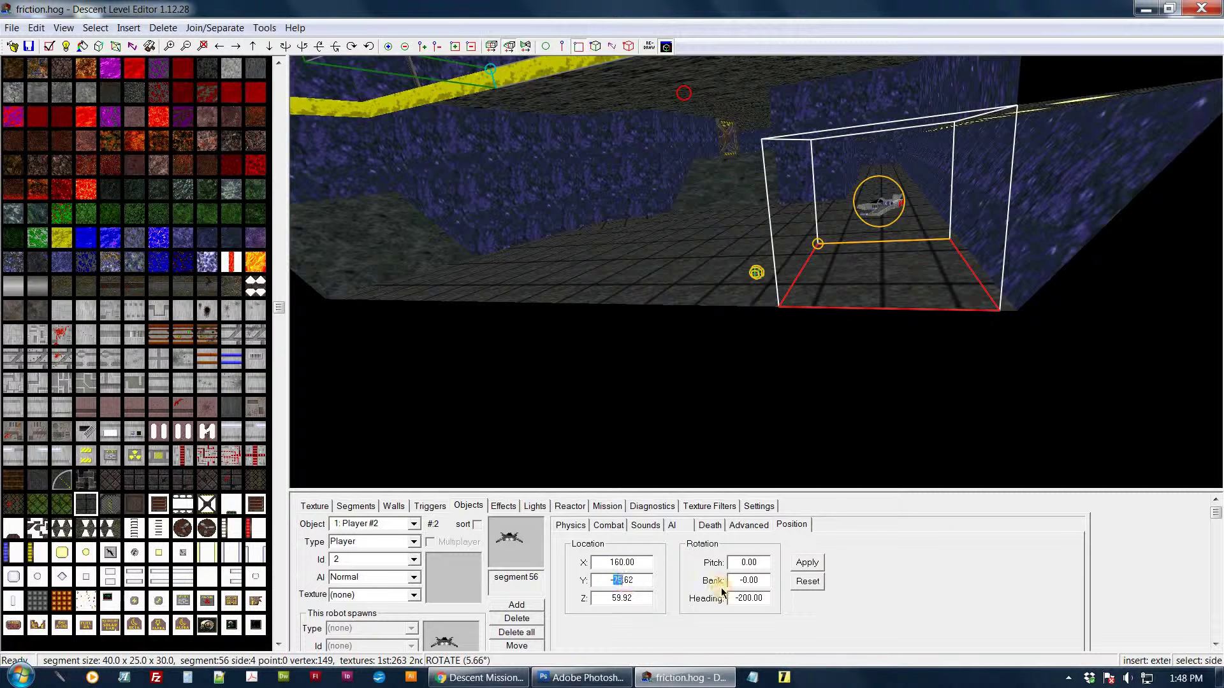
text(-55)
click(807, 563)
drag(1008, 221, 988, 240)
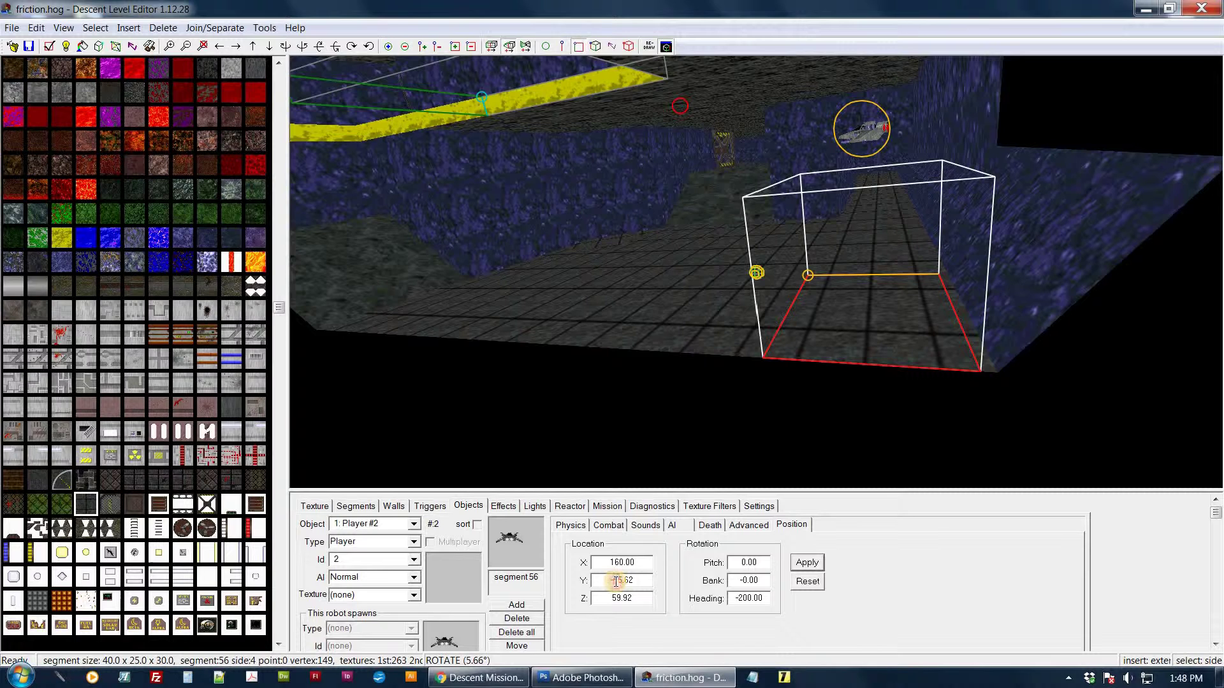
click(806, 563)
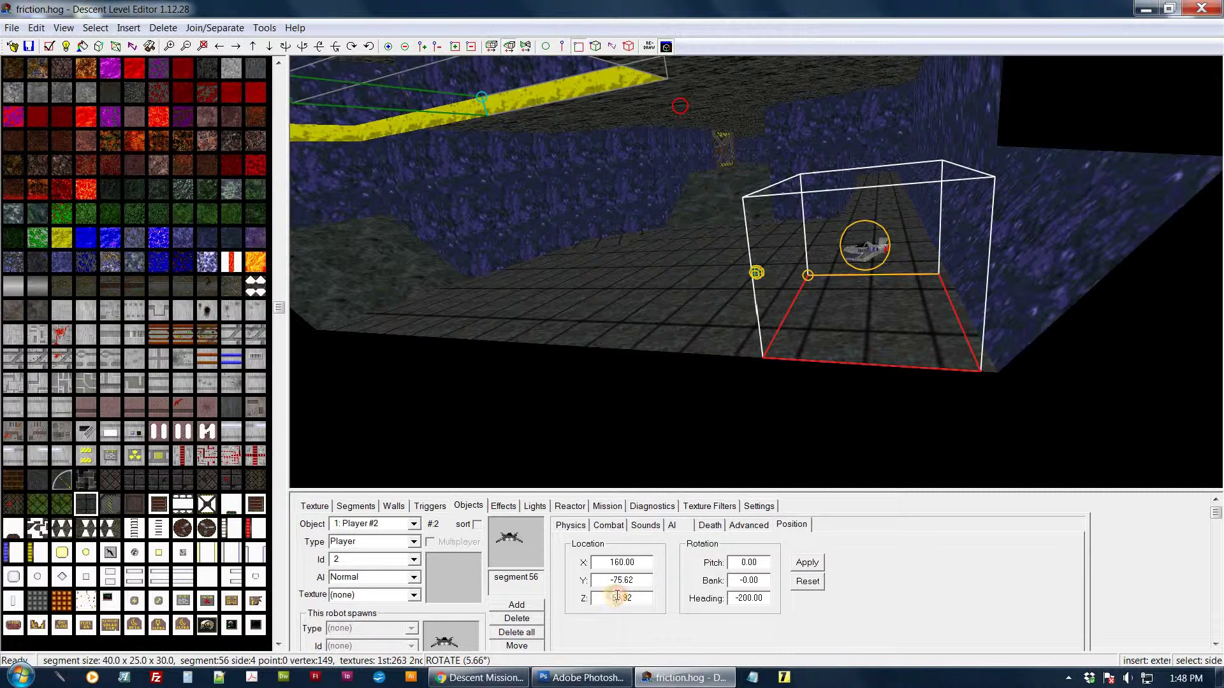
Step: Try moving the second player object to a Z location of 39.92
text(3)
click(805, 563)
drag(921, 295, 928, 297)
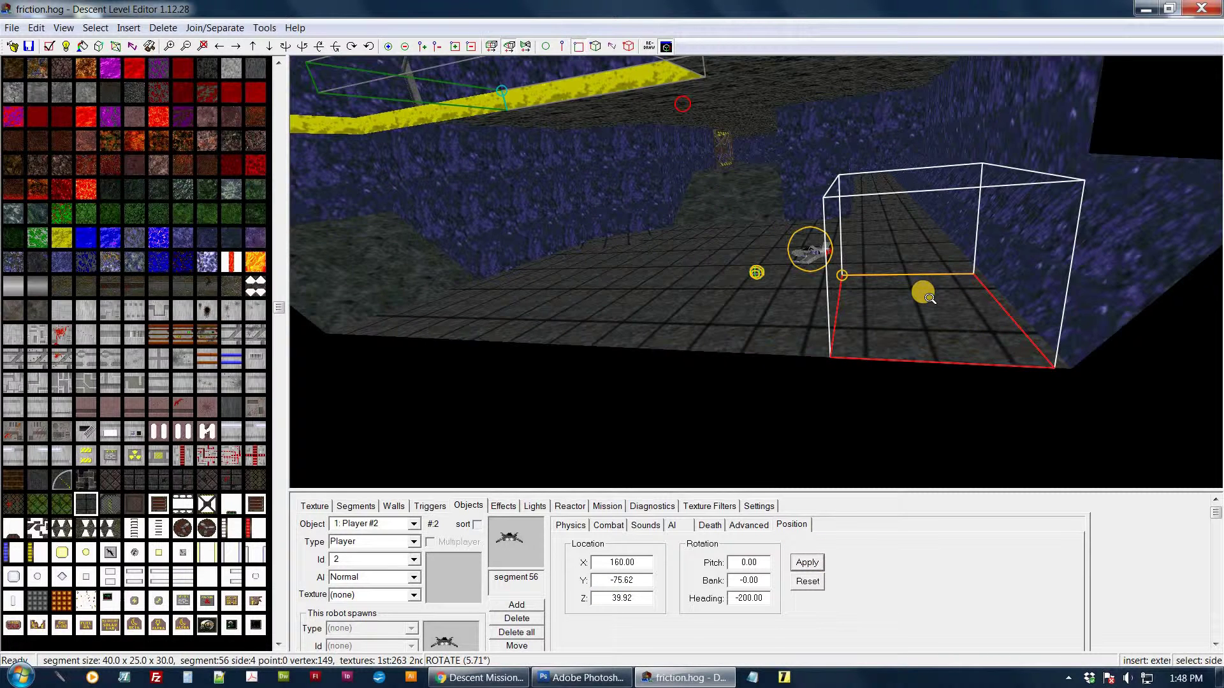
Step: Set the second player object's Z location to 69.92 and apply the move
click(614, 596)
click(808, 562)
middle_drag(960, 262, 954, 263)
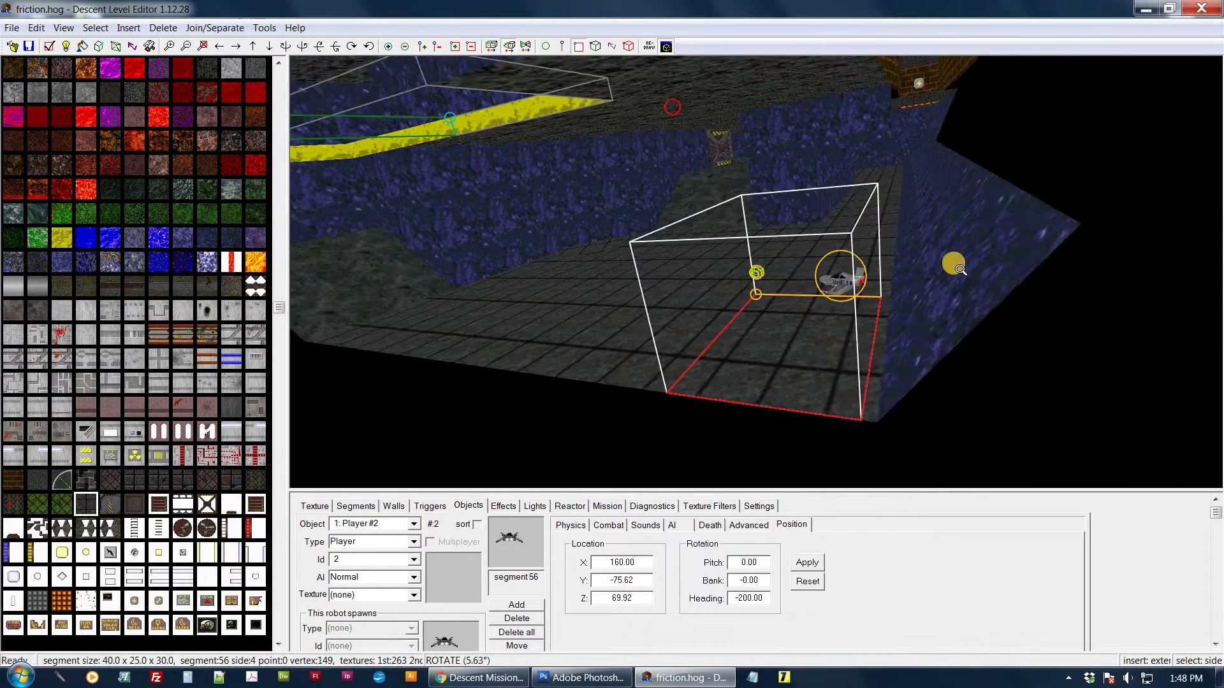
drag(960, 270, 960, 268)
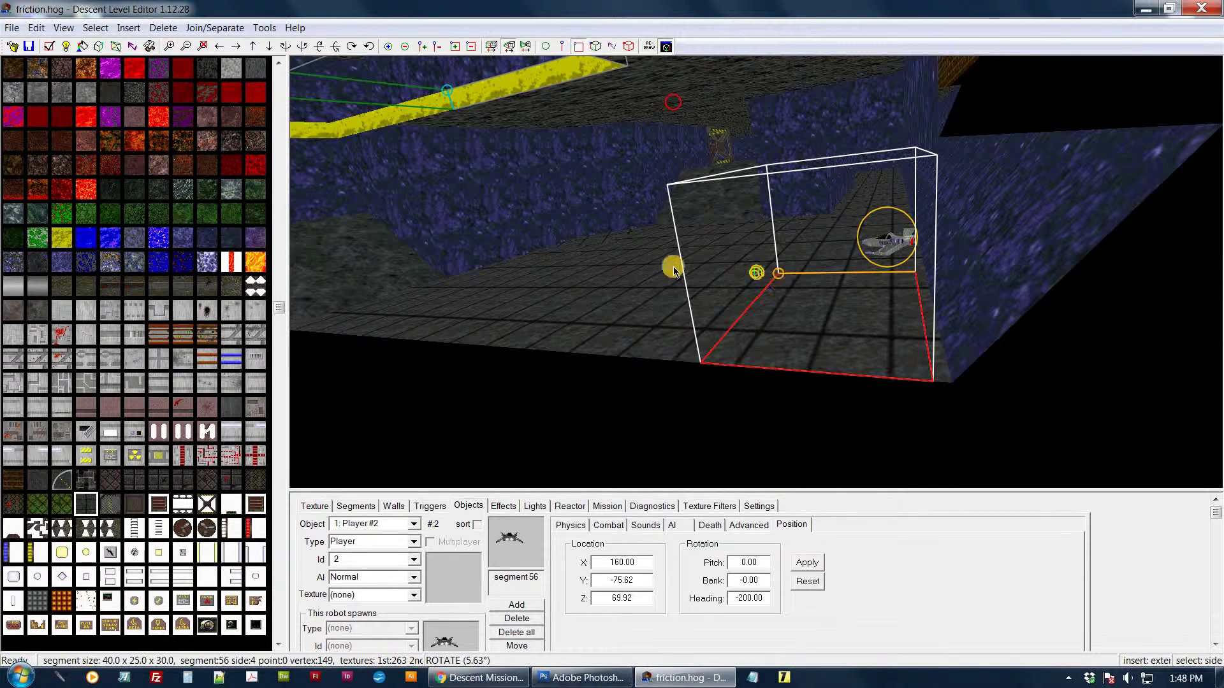
Step: Try moving the second player object to X locations of 120 and 20
middle_drag(837, 269, 824, 274)
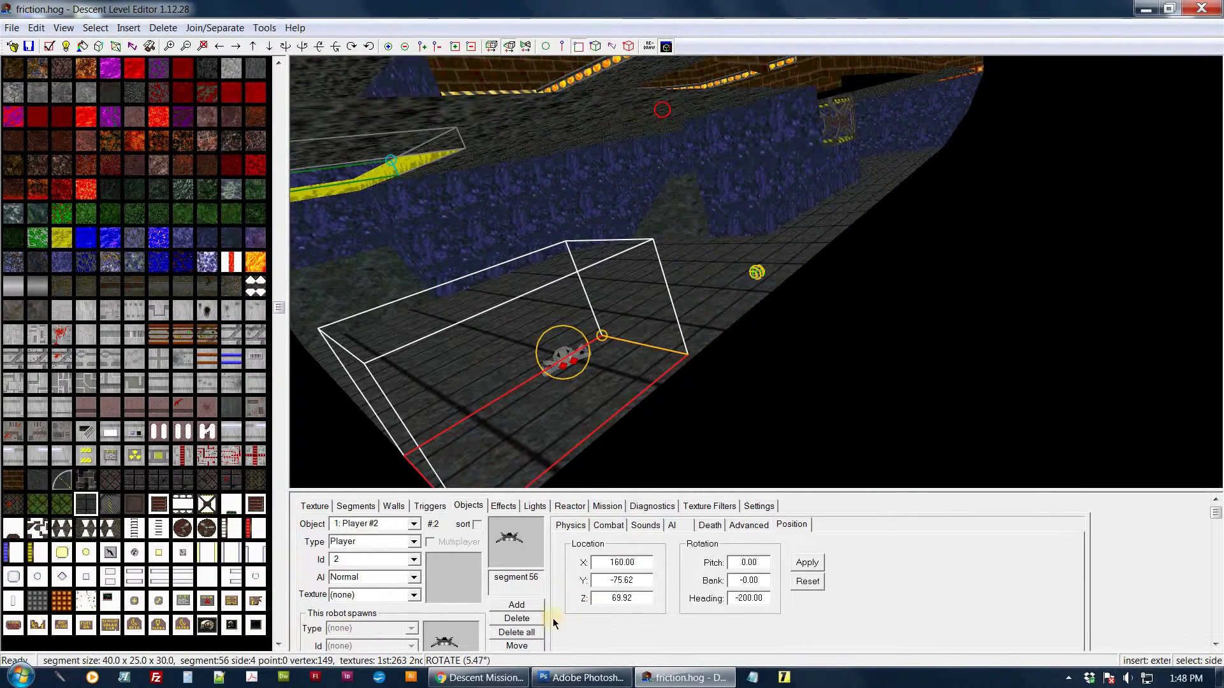
click(616, 562)
drag(620, 561, 603, 557)
text(12)
click(807, 562)
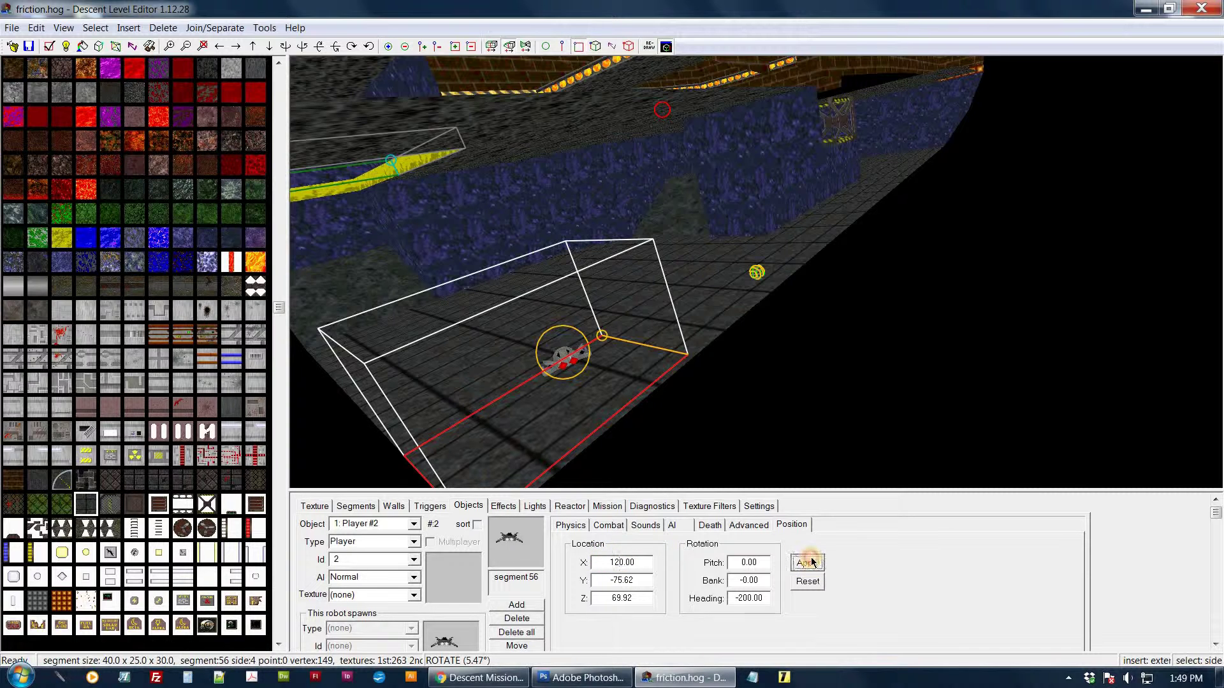
click(618, 562)
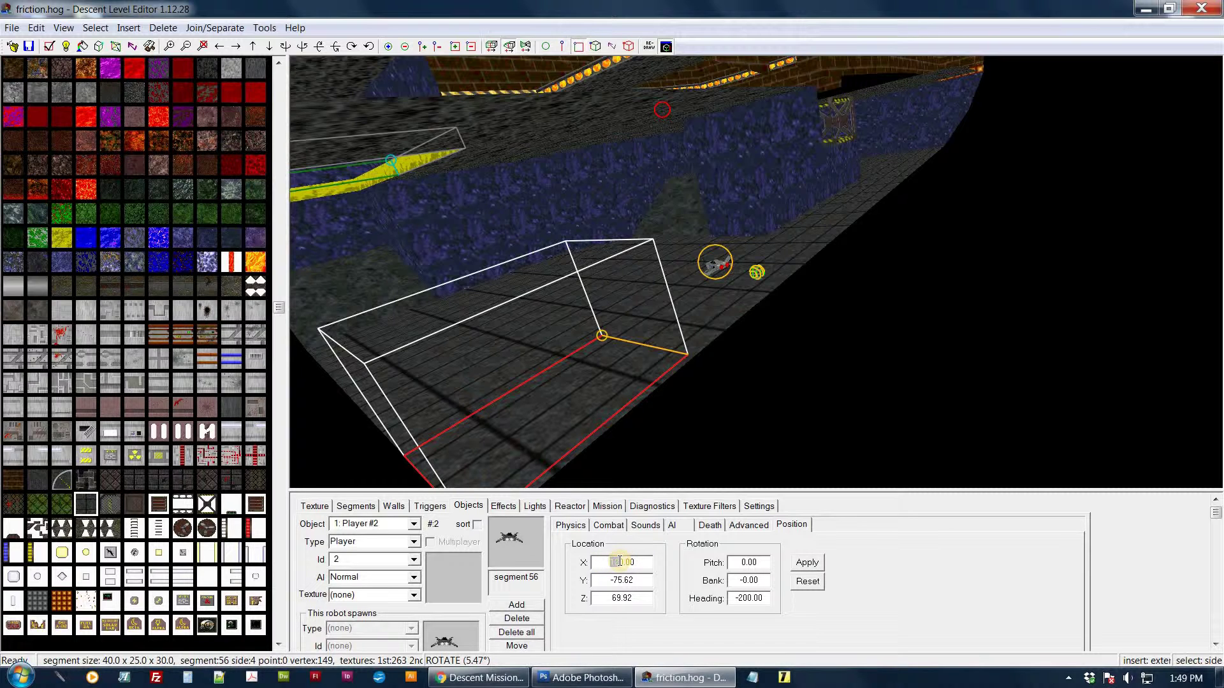
text(2)
click(807, 562)
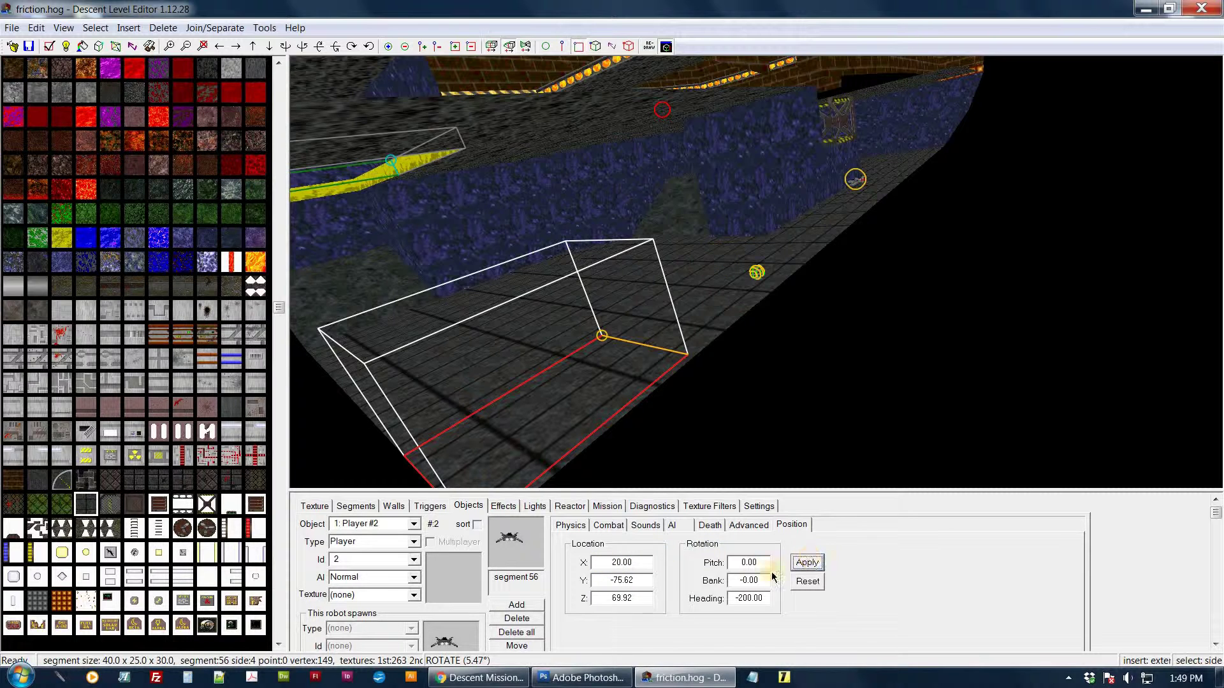
Step: Move the second player object to an X location of 200
click(618, 564)
drag(617, 562, 611, 563)
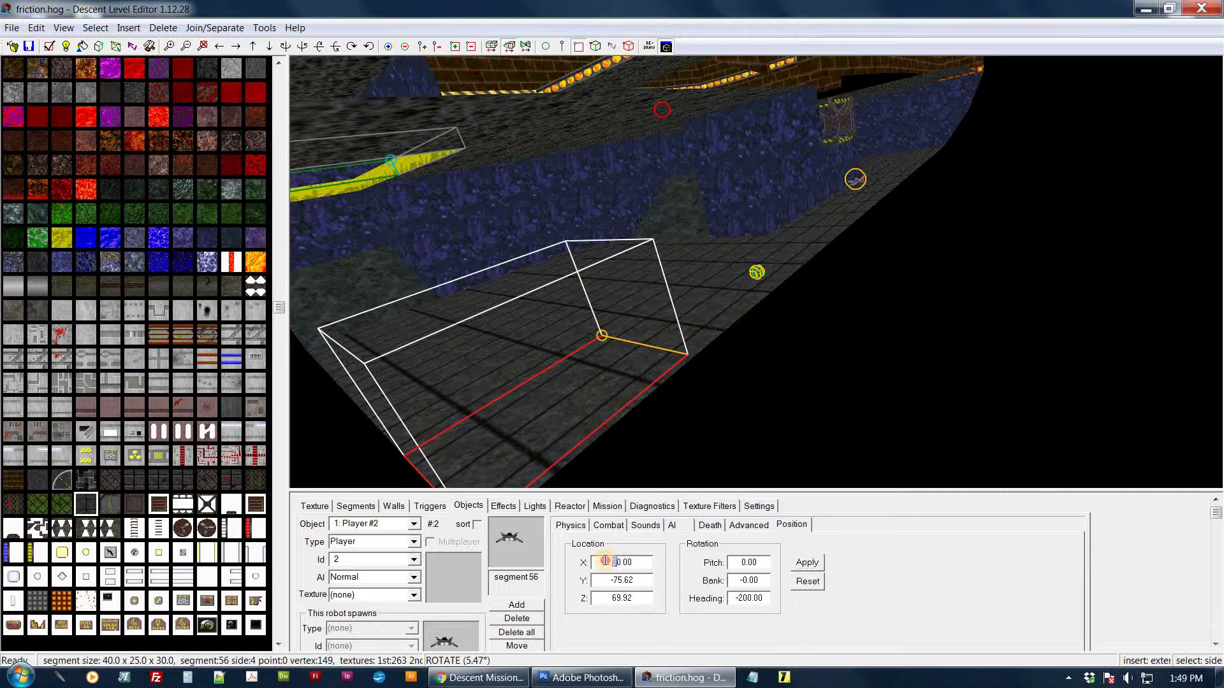
text(00)
key(BackSpace)
click(808, 562)
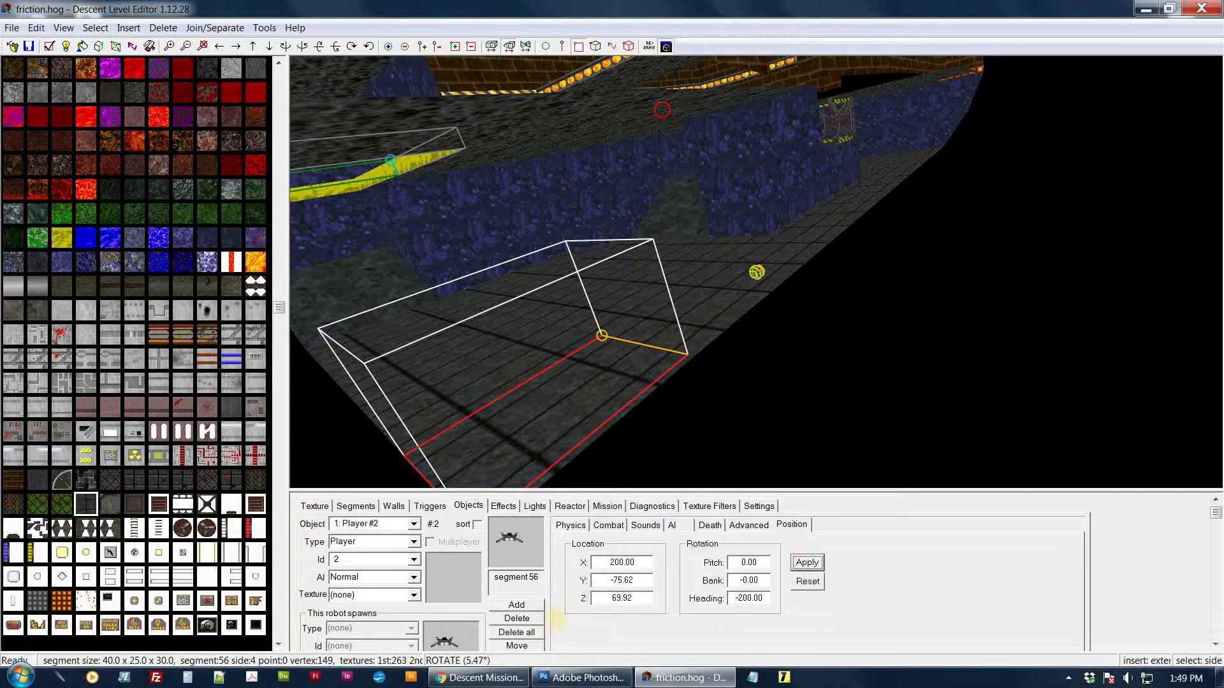
Step: Move the second player object to an X location of 180
mouse_move(827, 216)
middle_down()
mouse_move(863, 227)
mouse_move(851, 222)
middle_up()
scroll(849, 218, down, 5)
scroll(848, 218, down, 1)
scroll(855, 218, up, 4)
scroll(849, 213, down, 3)
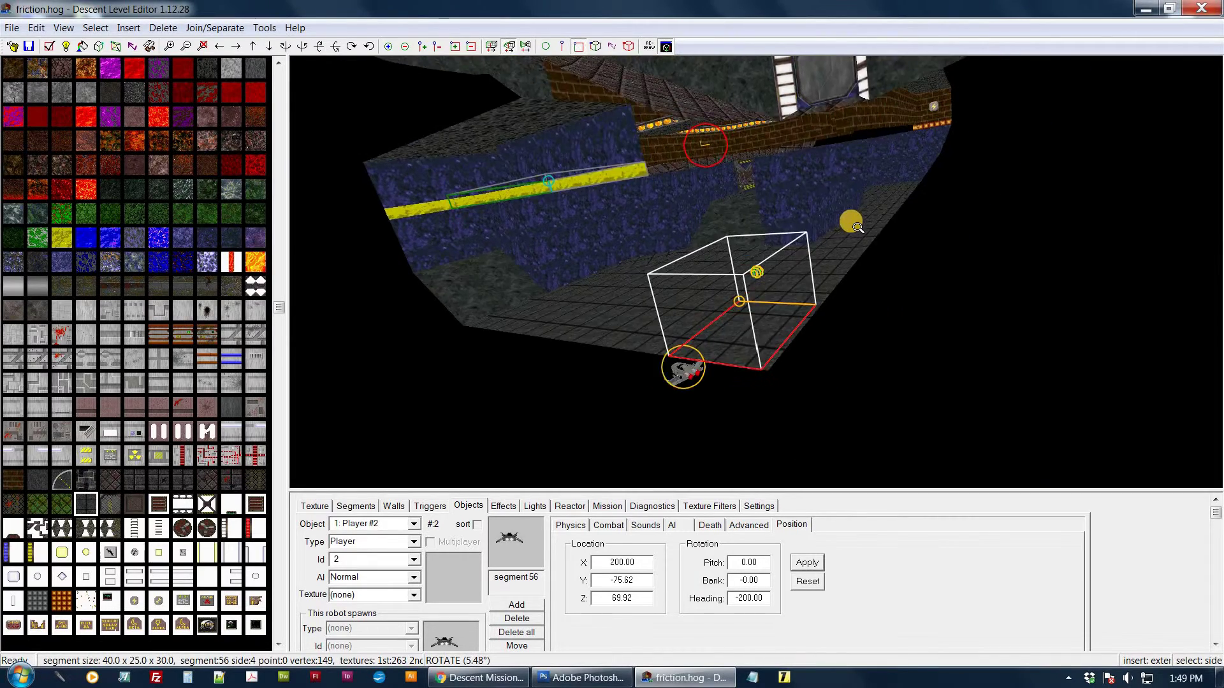
drag(858, 227, 858, 226)
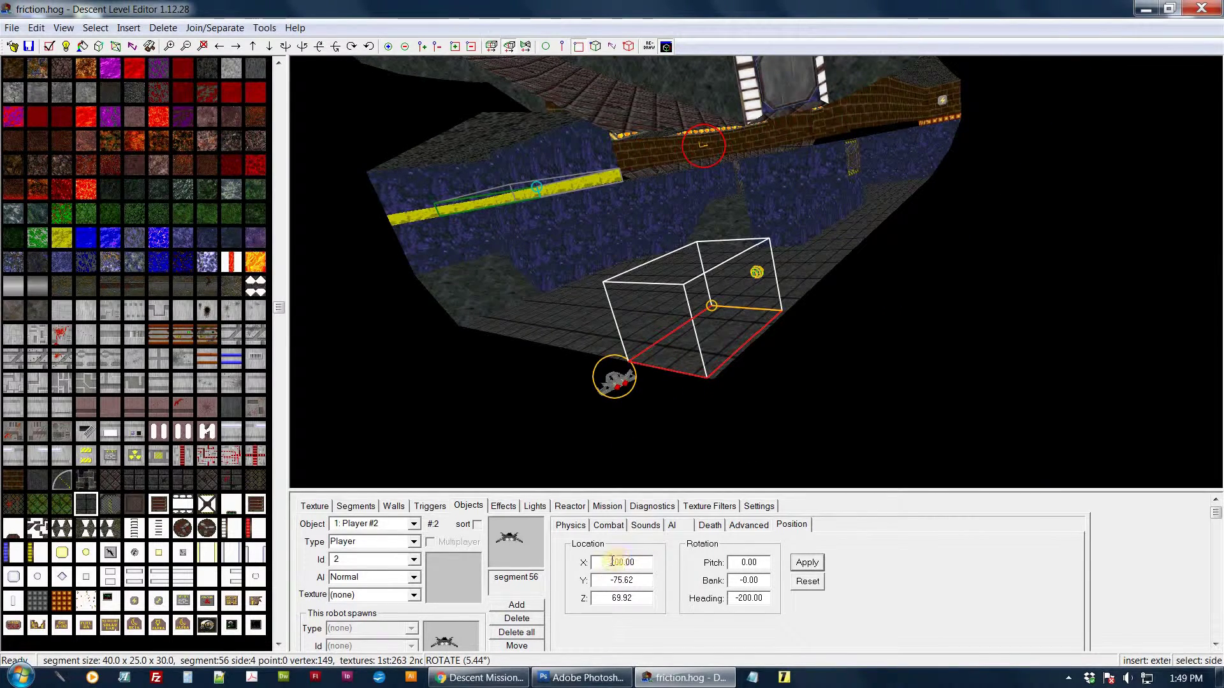
drag(611, 562, 623, 560)
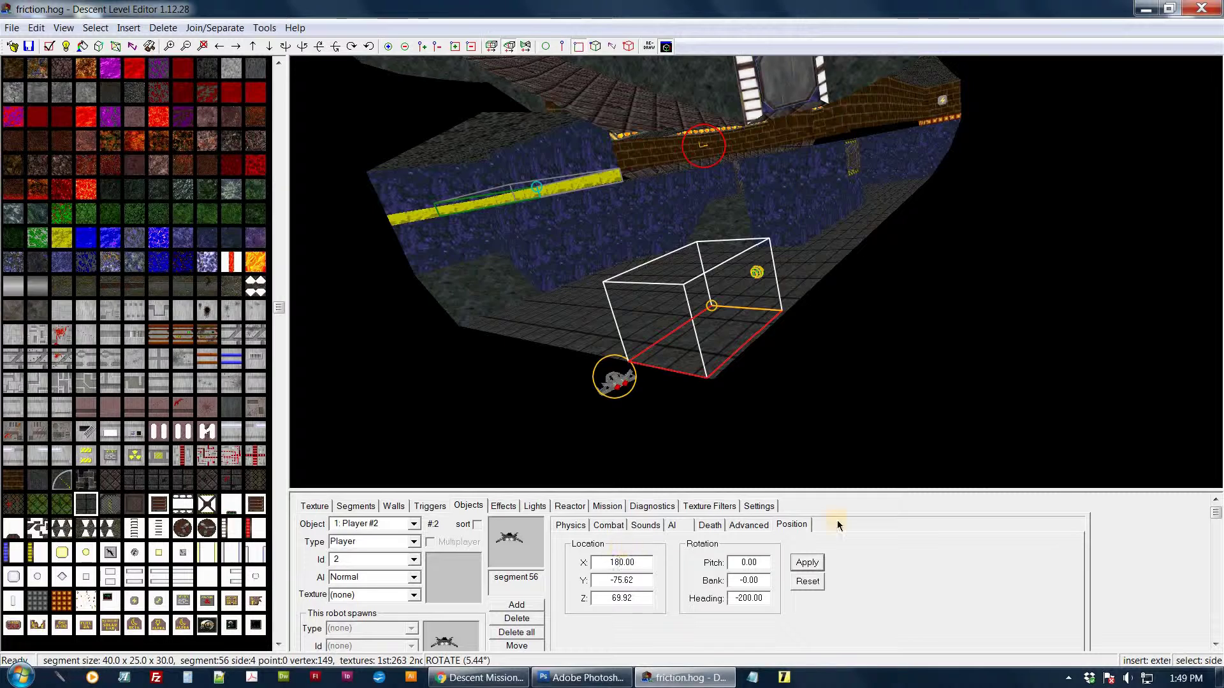
click(804, 563)
Step: Set the second player object's pitch to 20 and apply the rotation
middle_drag(774, 292, 796, 297)
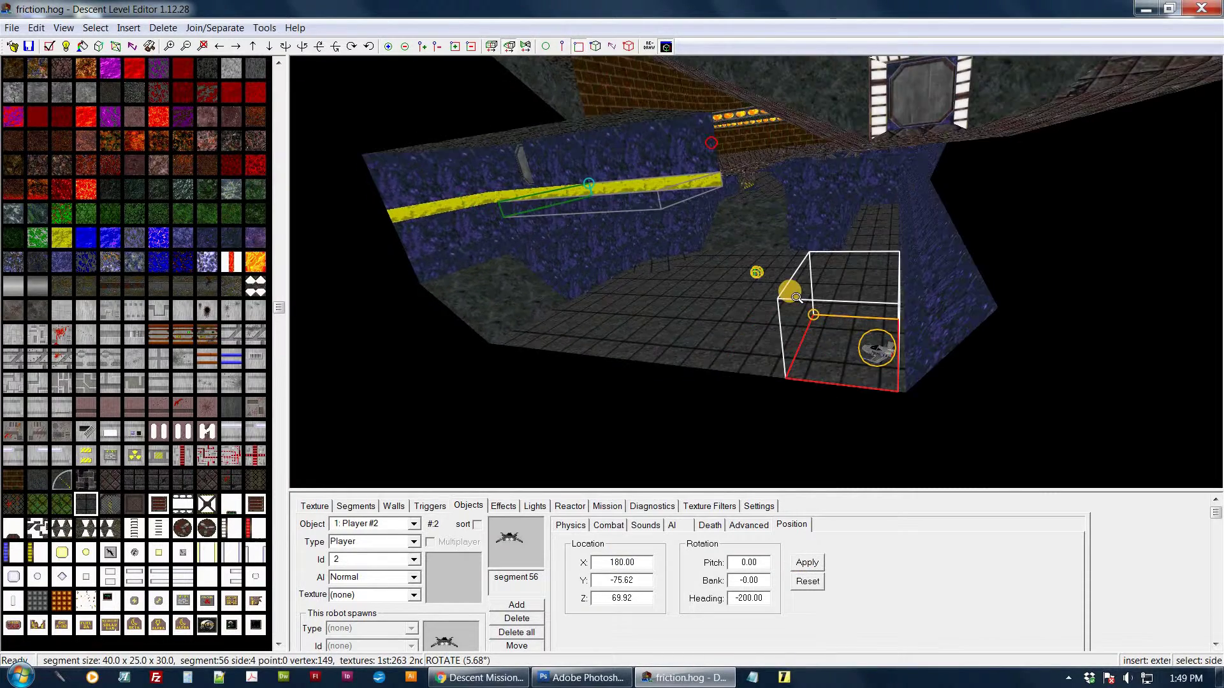
mouse_move(796, 297)
mouse_down()
mouse_move(778, 293)
mouse_move(790, 292)
mouse_up()
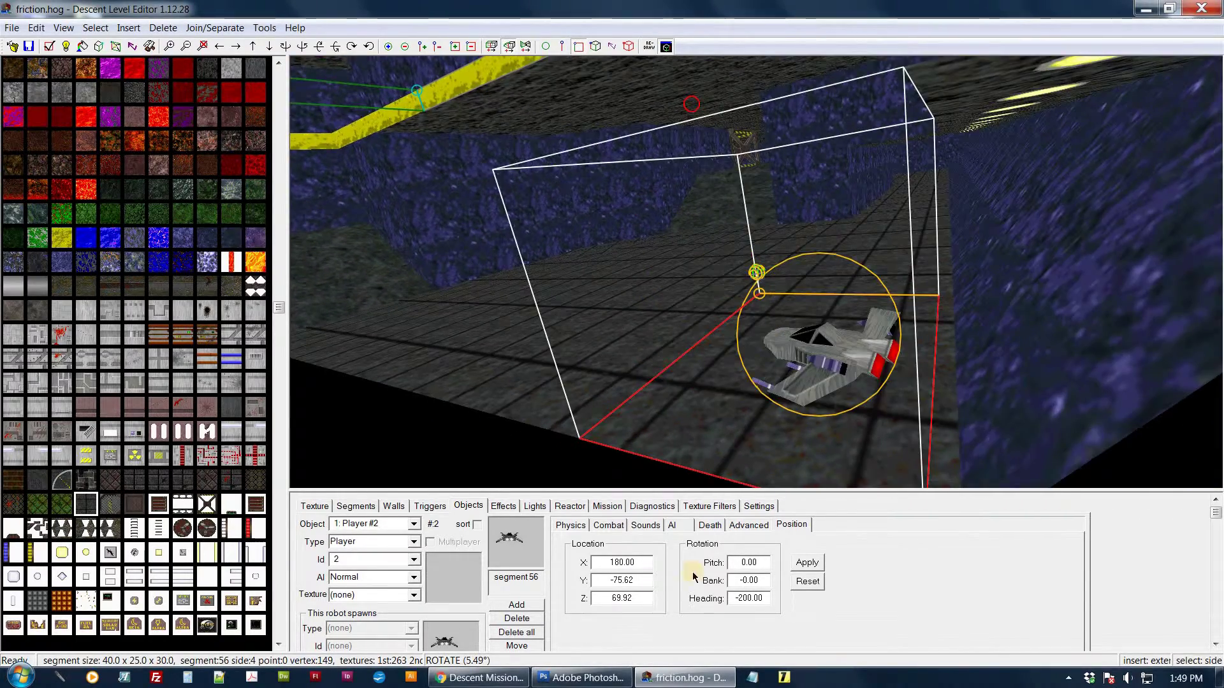
scroll(903, 332, up, 3)
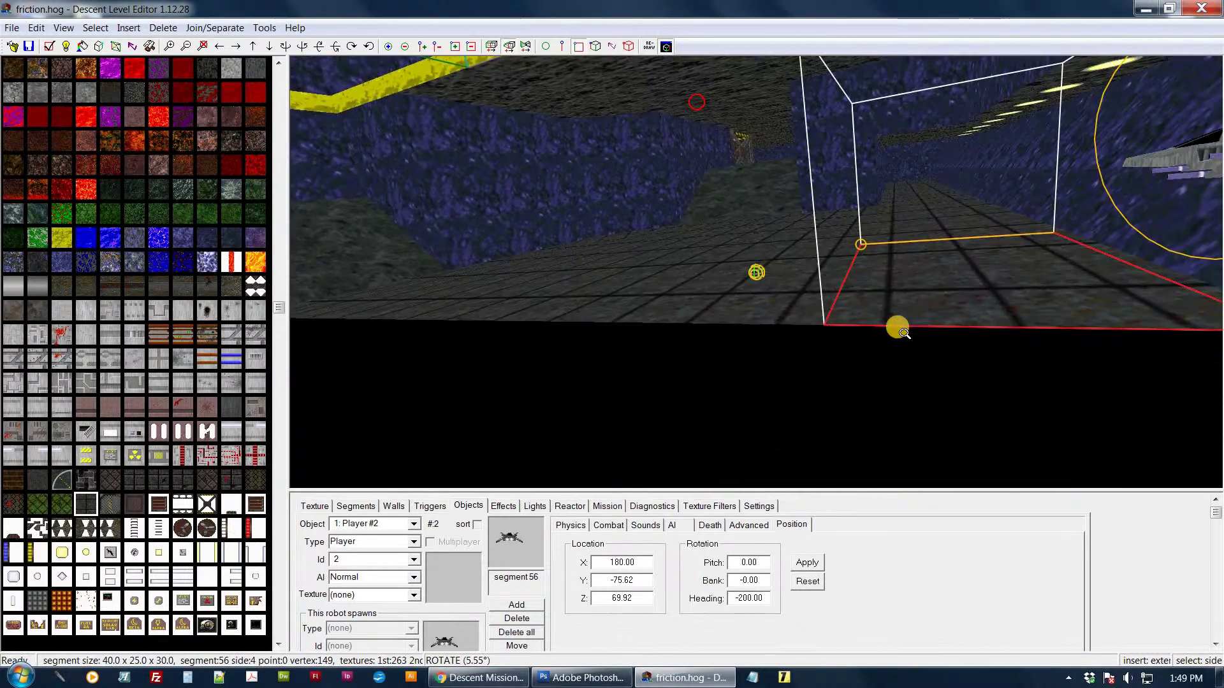
drag(903, 332, 835, 333)
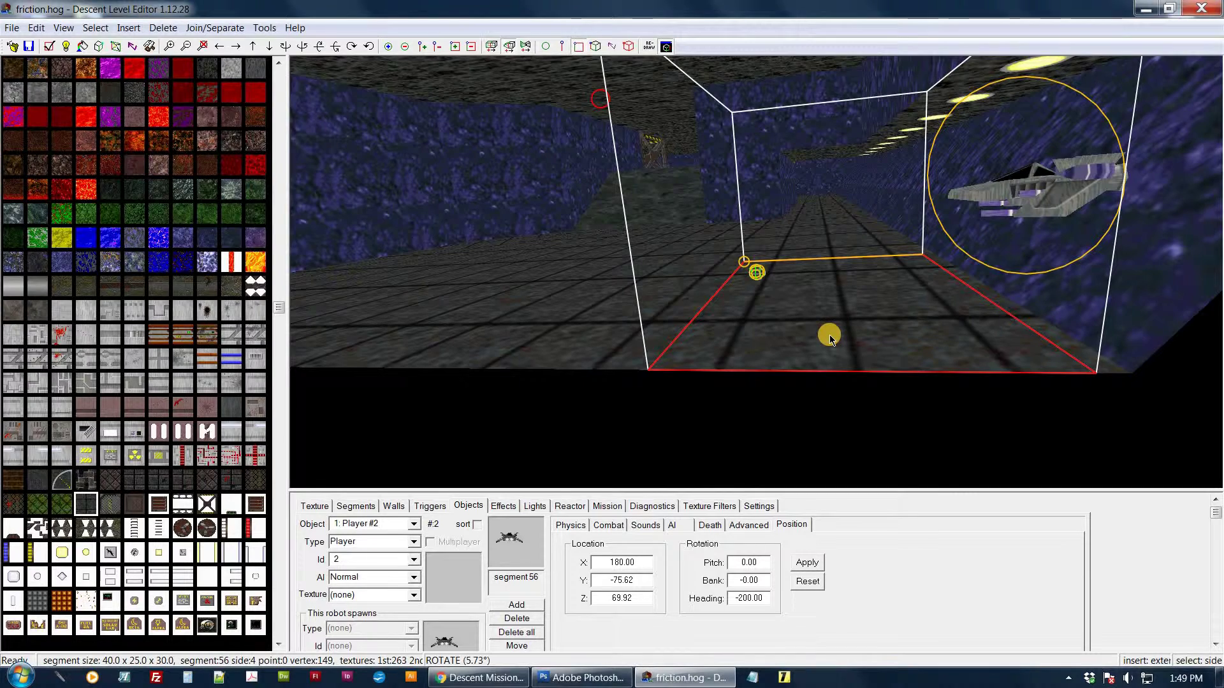
drag(841, 338, 832, 341)
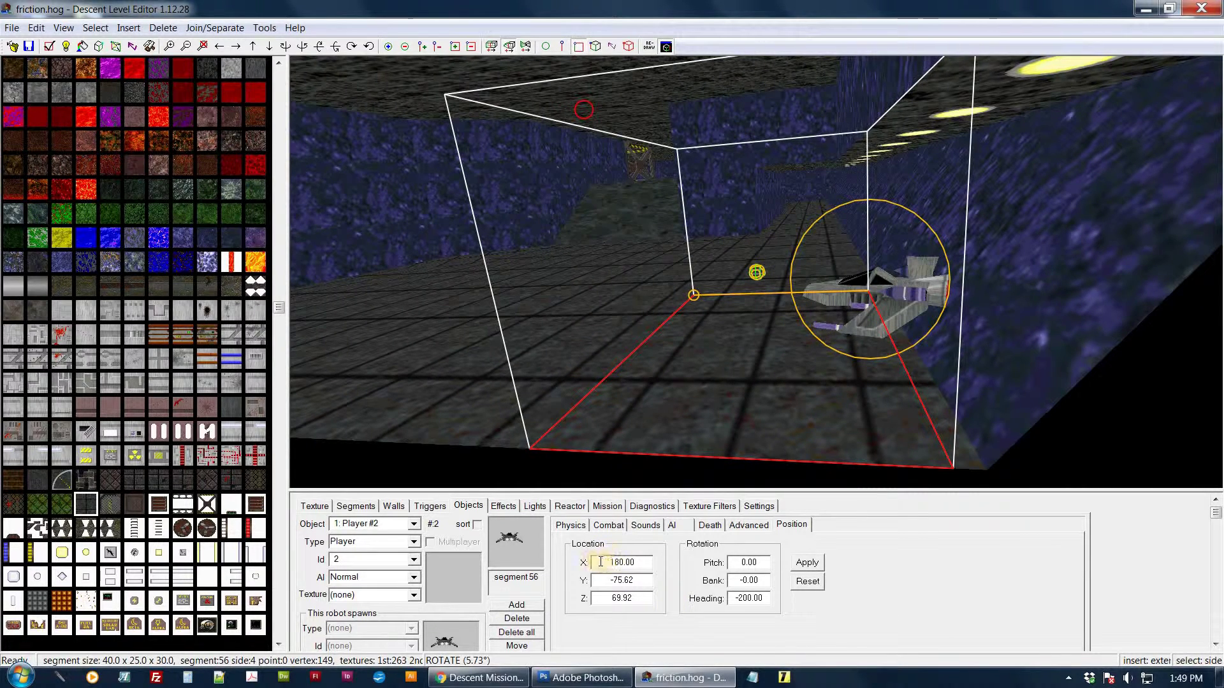
drag(595, 562, 619, 562)
click(741, 560)
click(822, 564)
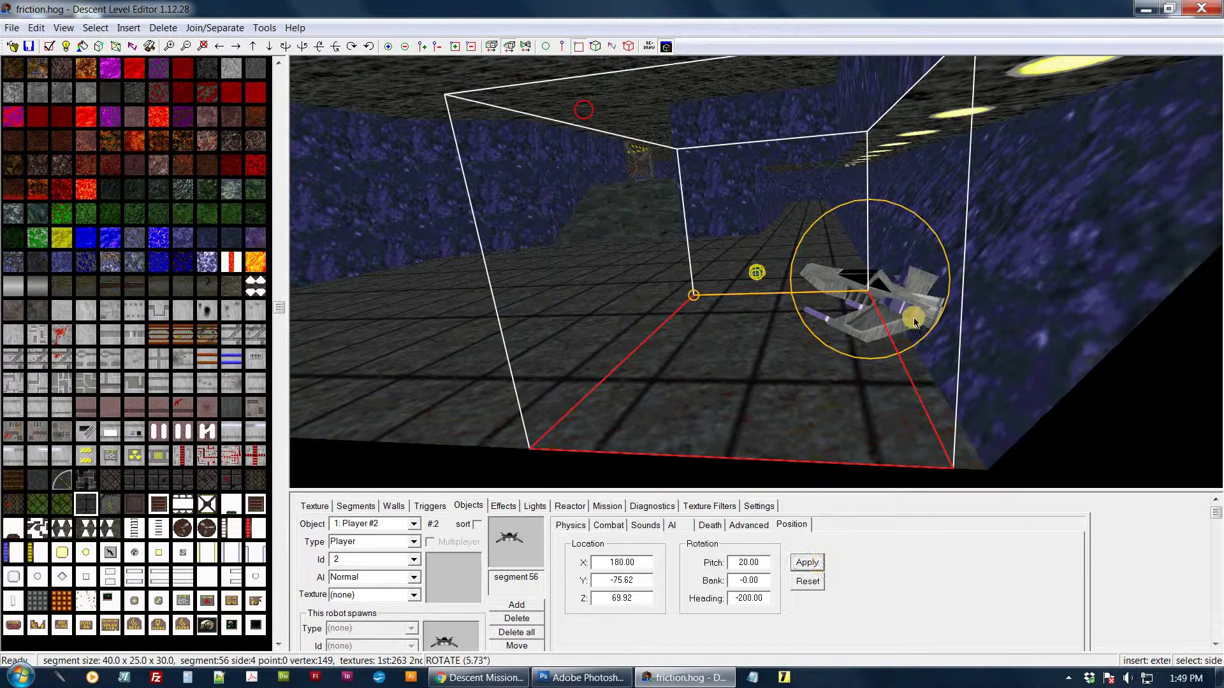
Step: Set the second player object's bank to -20 and its heading to -150, applying each change
click(731, 599)
click(815, 564)
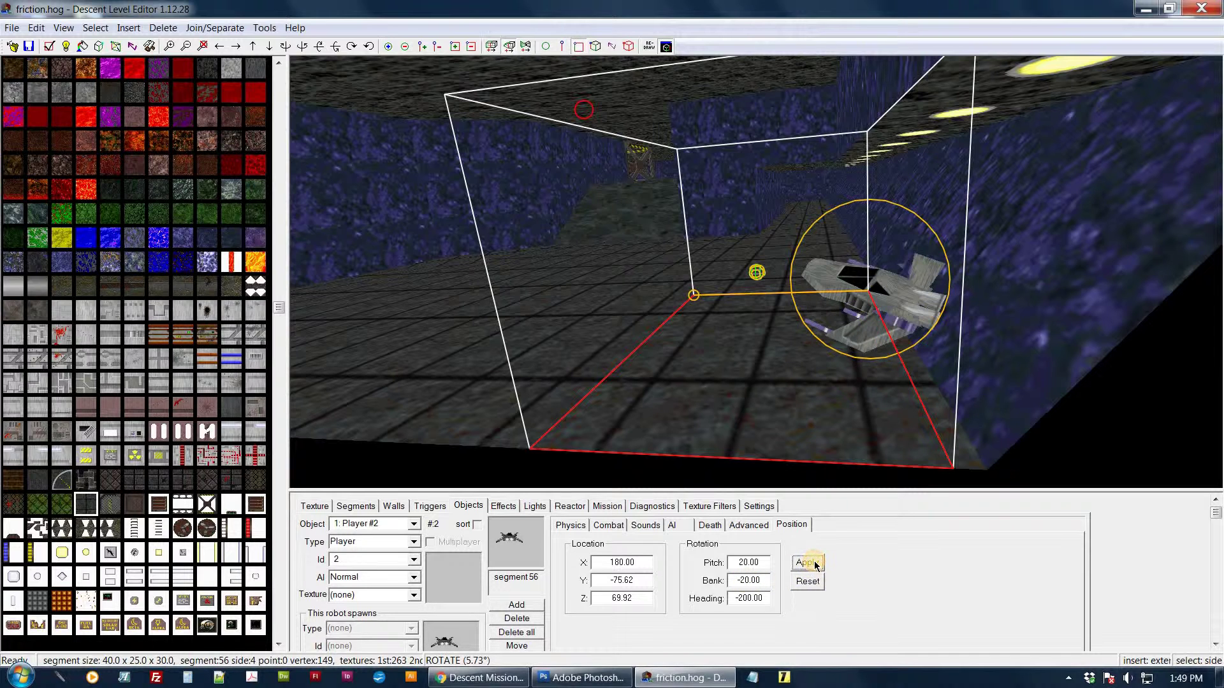
click(740, 597)
click(807, 564)
click(899, 310)
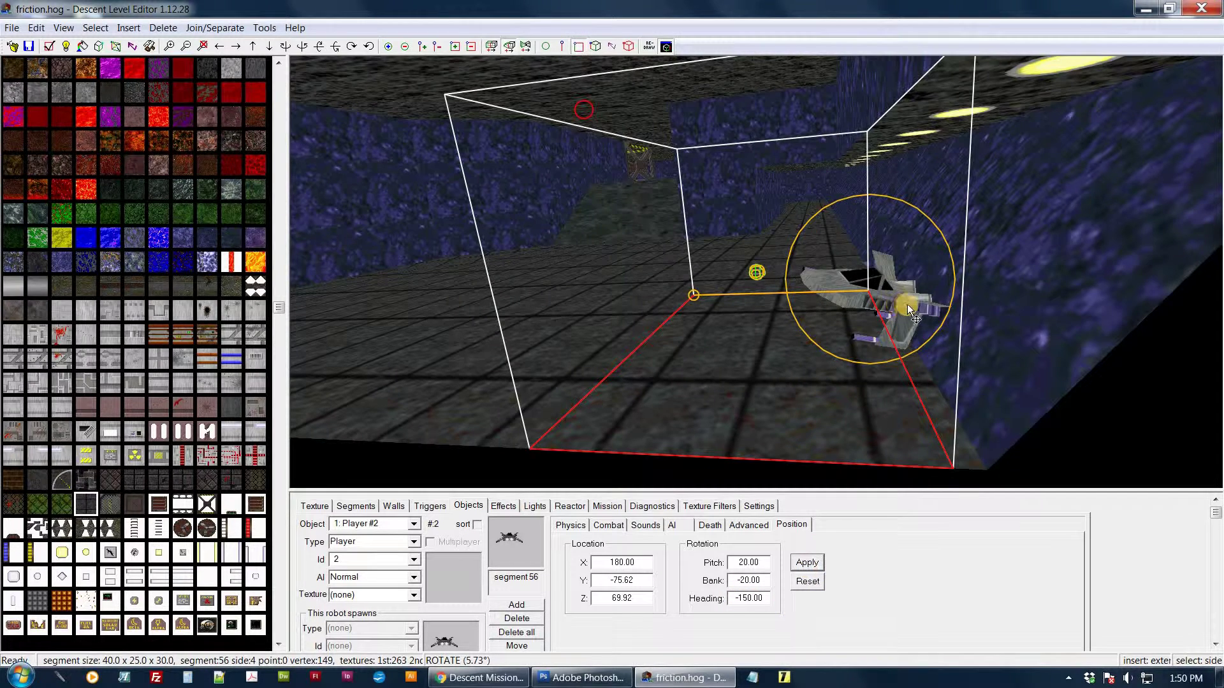
Step: Insert a new segment beneath the floor side of segment 59
mouse_move(908, 356)
middle_down()
mouse_move(923, 358)
mouse_move(910, 360)
middle_up()
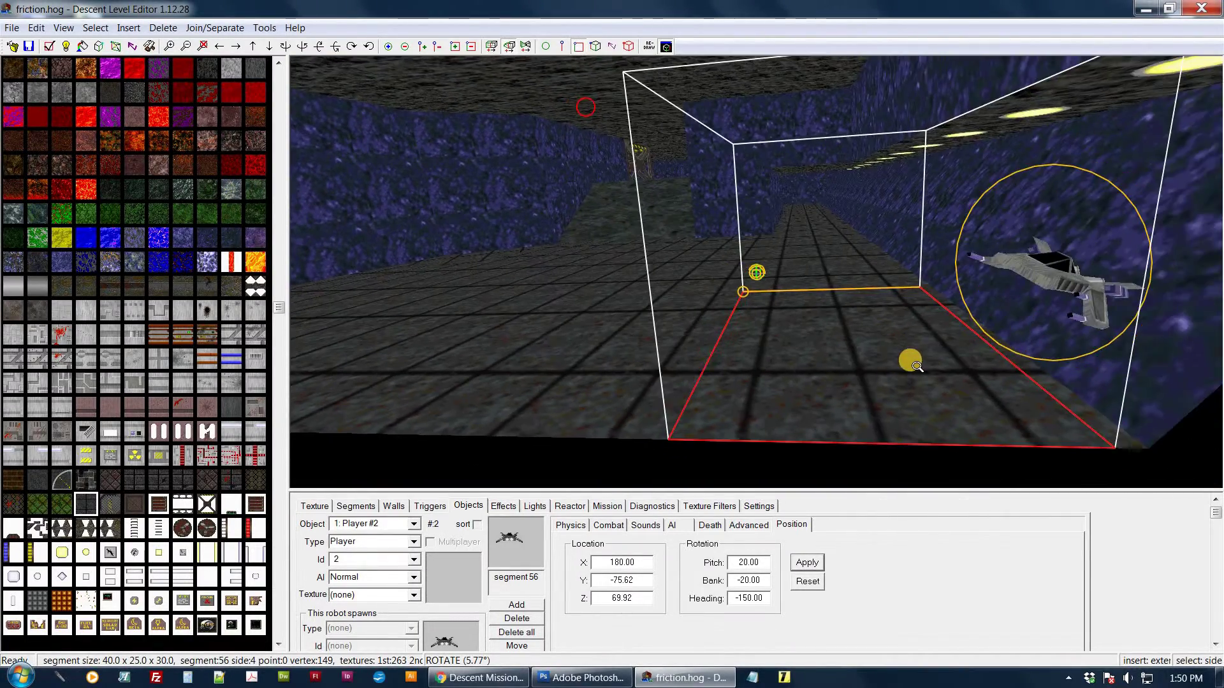
drag(917, 366, 917, 366)
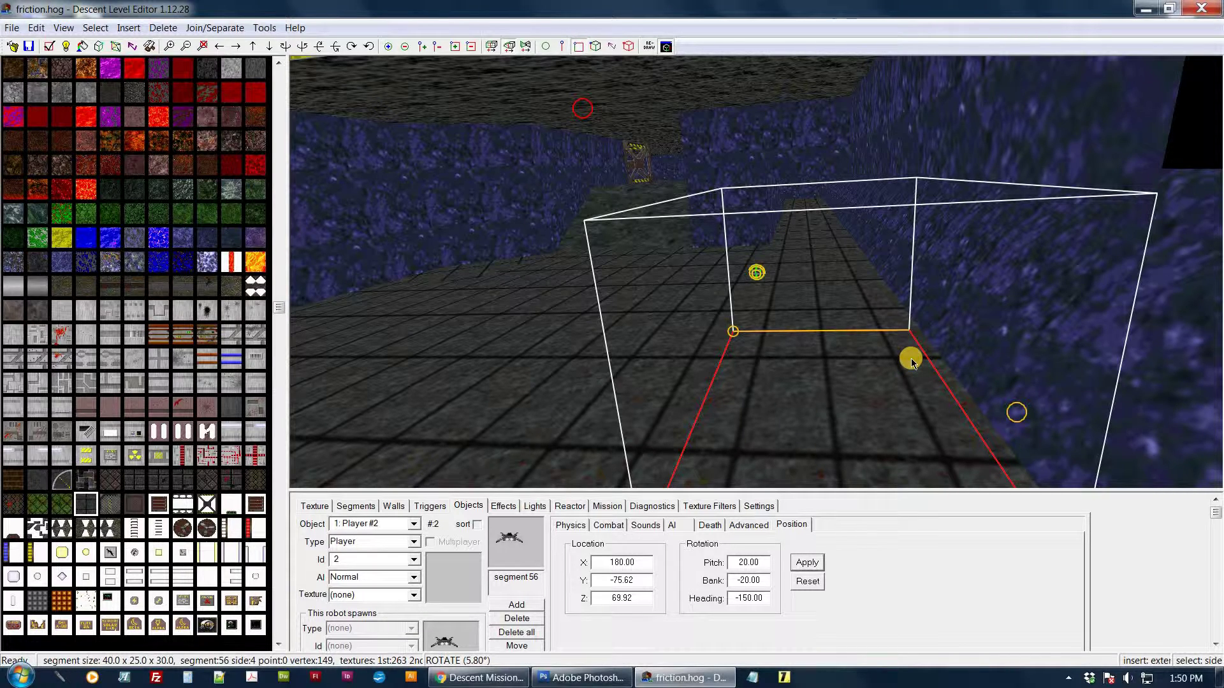
drag(912, 361, 696, 337)
click(738, 313)
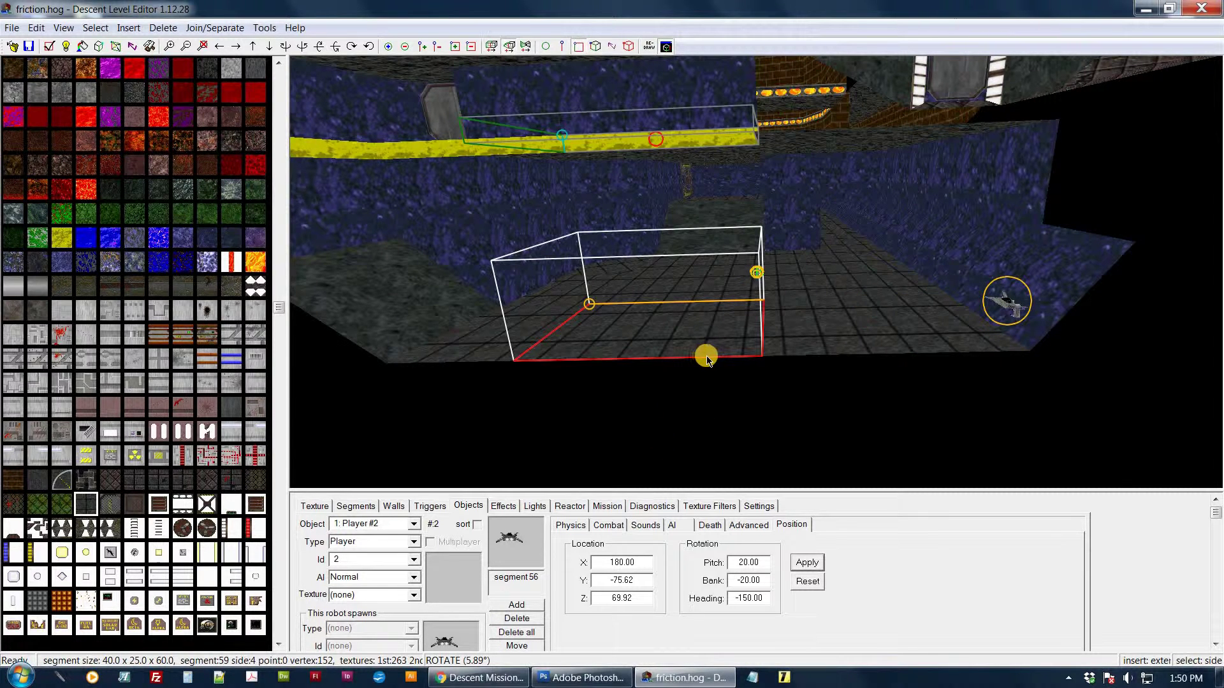
key(Insert)
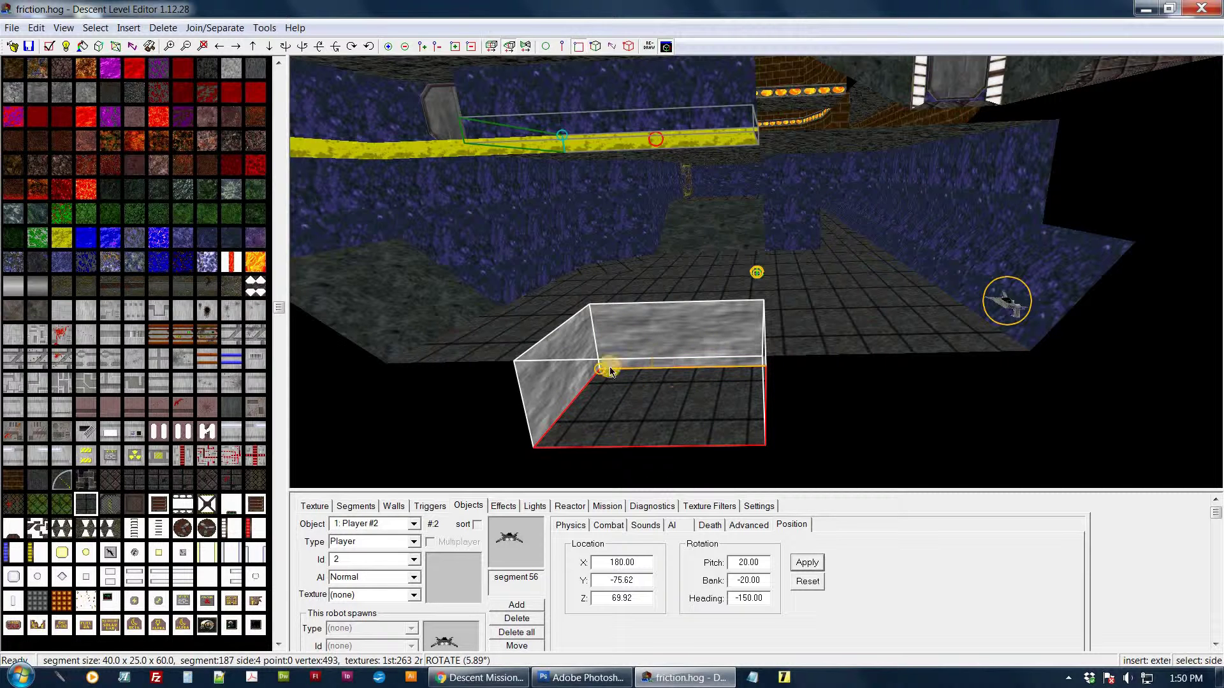
Step: Set the new segment's function to Fuel Center and delete the segment
click(353, 508)
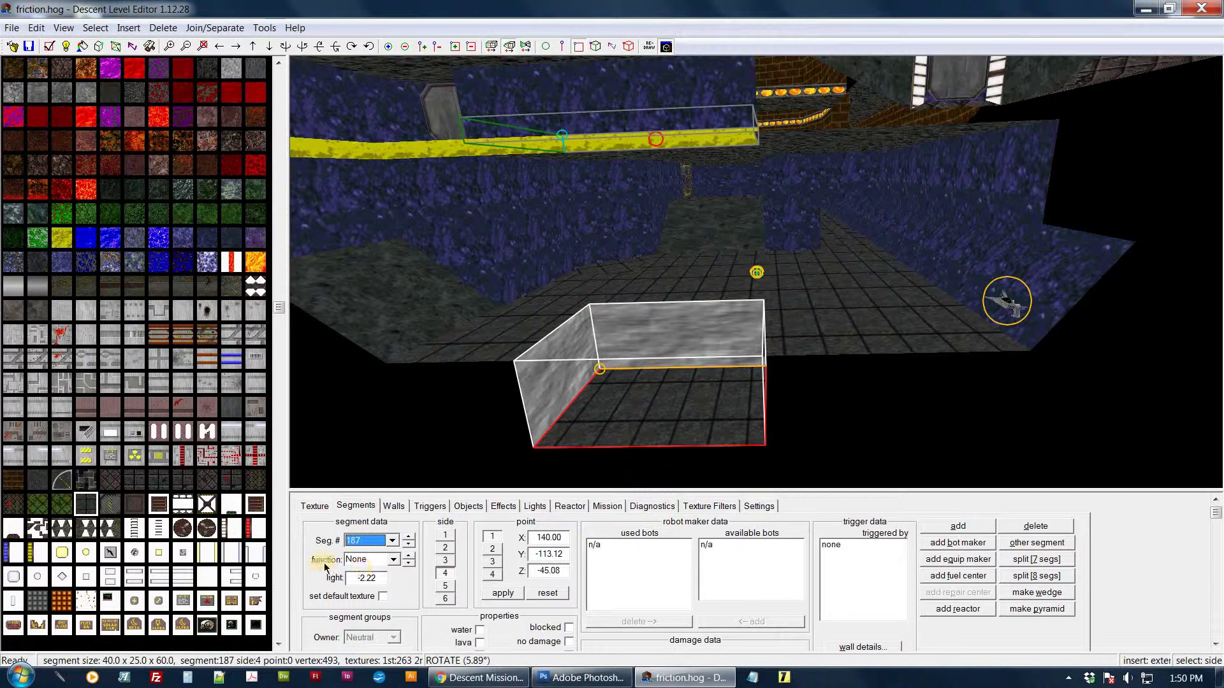
click(394, 560)
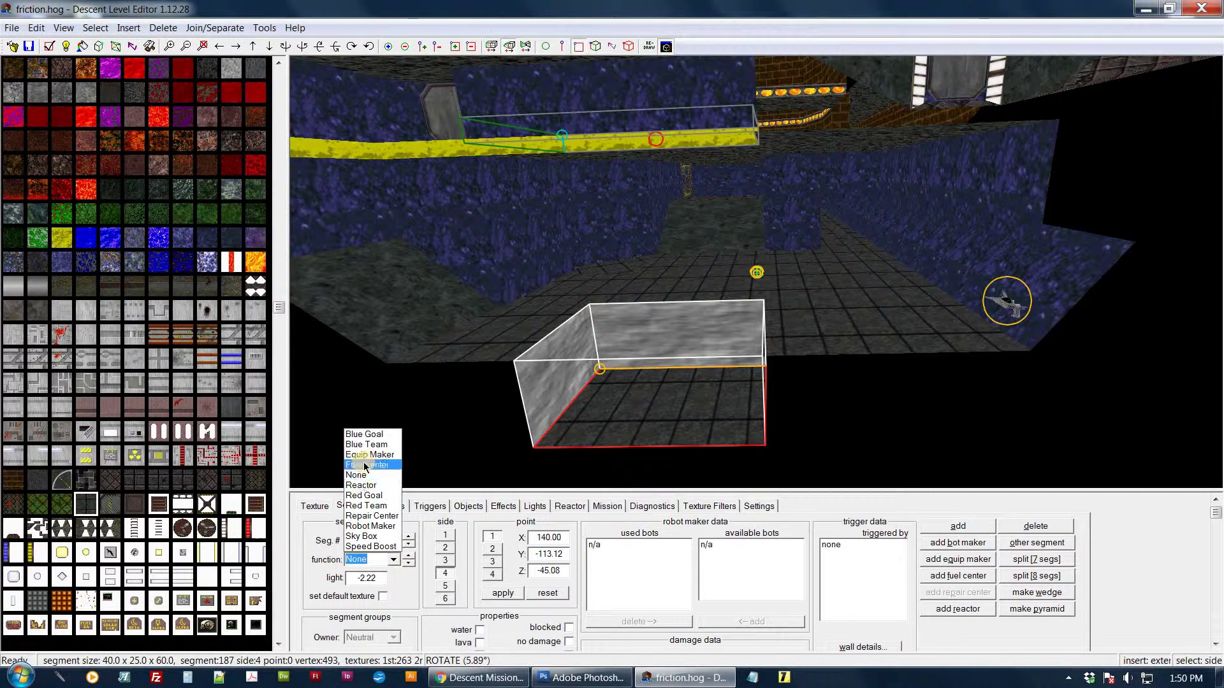
click(364, 462)
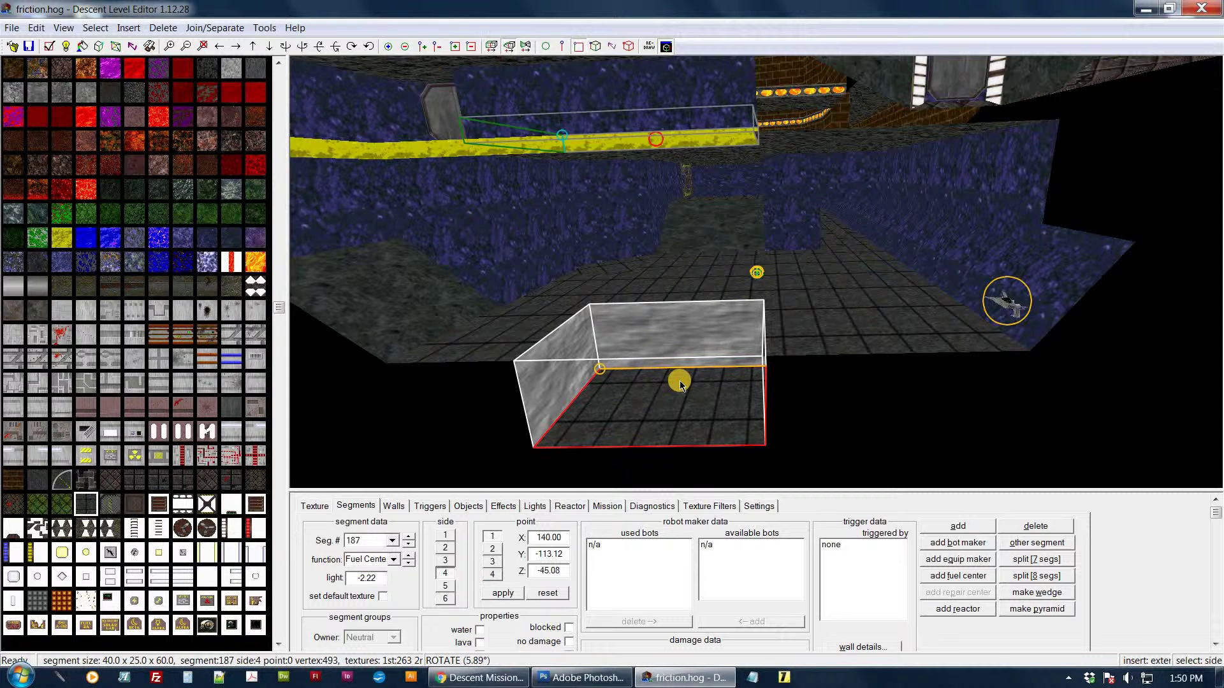
key(Delete)
Step: Add a fuel center segment beneath the floor side of segment 57
click(803, 331)
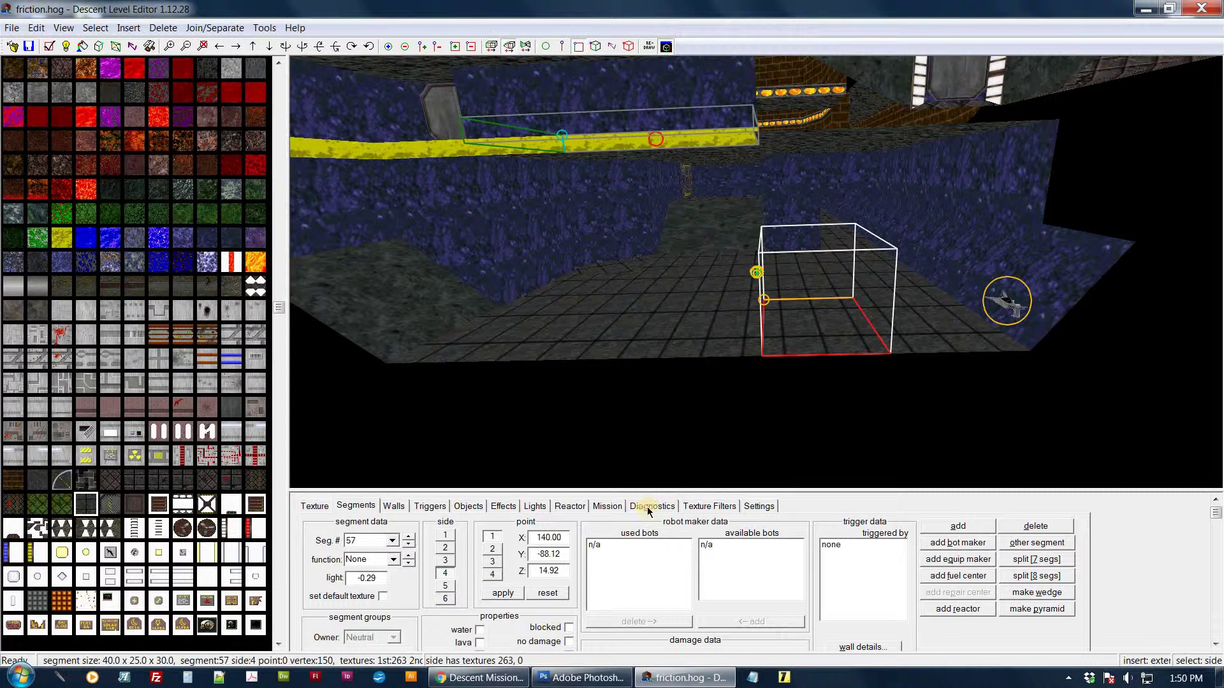
click(393, 508)
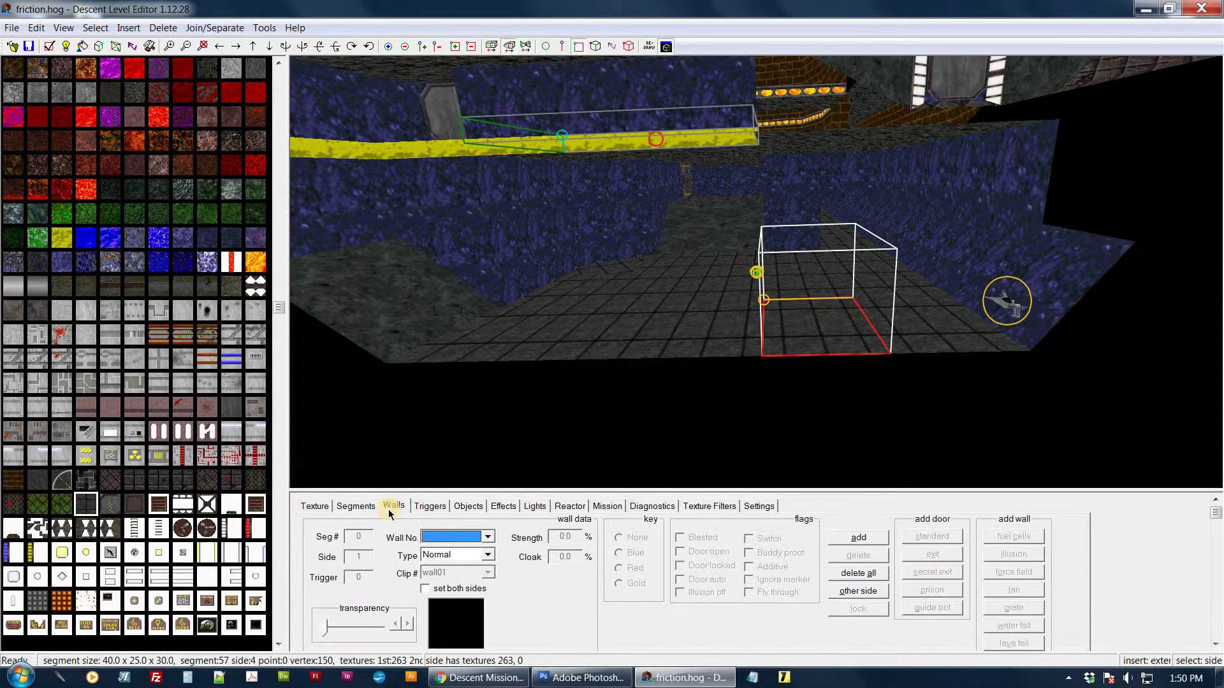
click(361, 507)
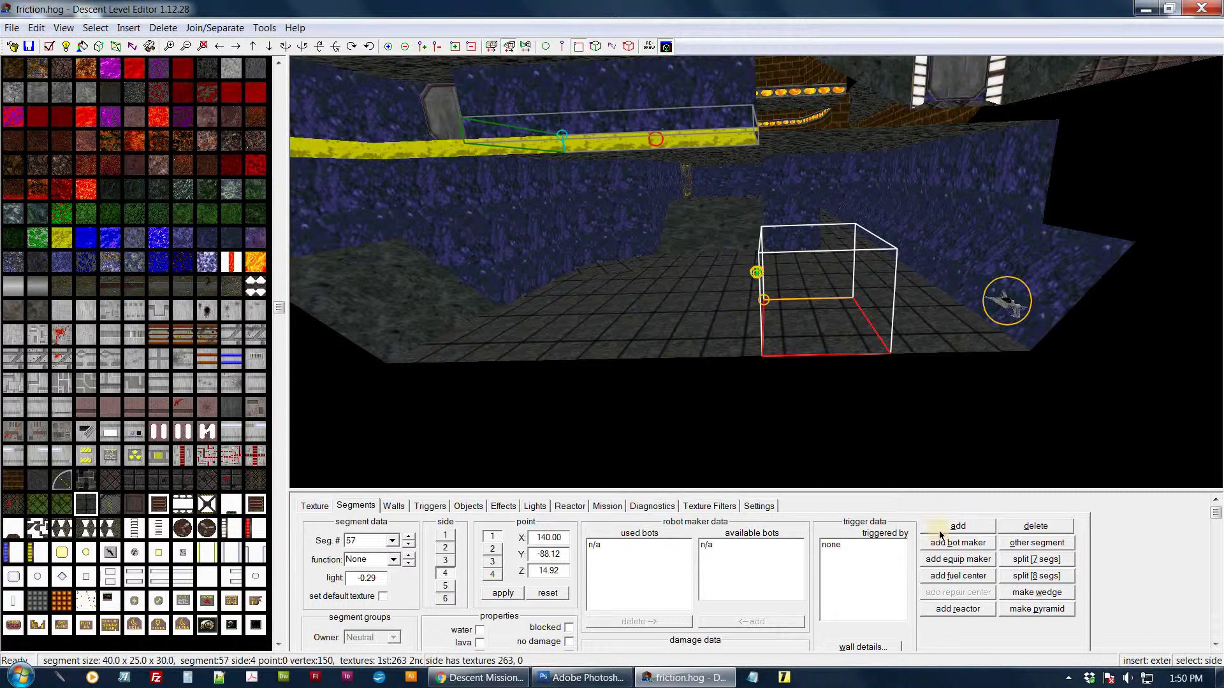
click(956, 576)
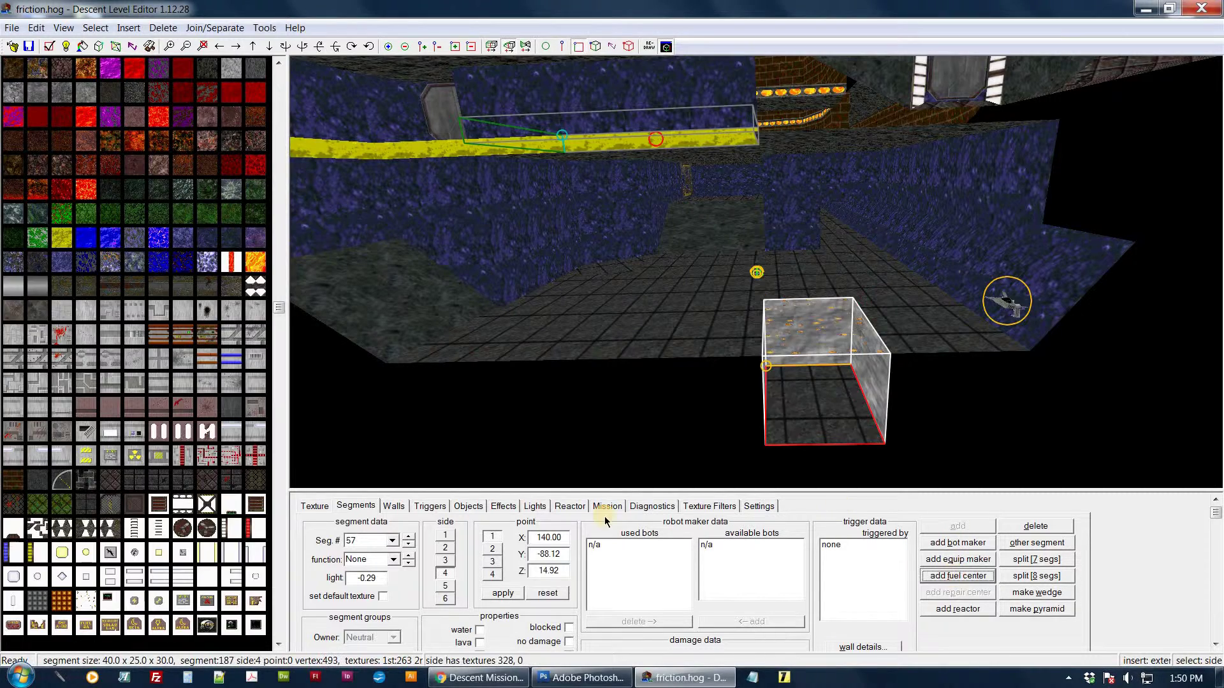
click(831, 383)
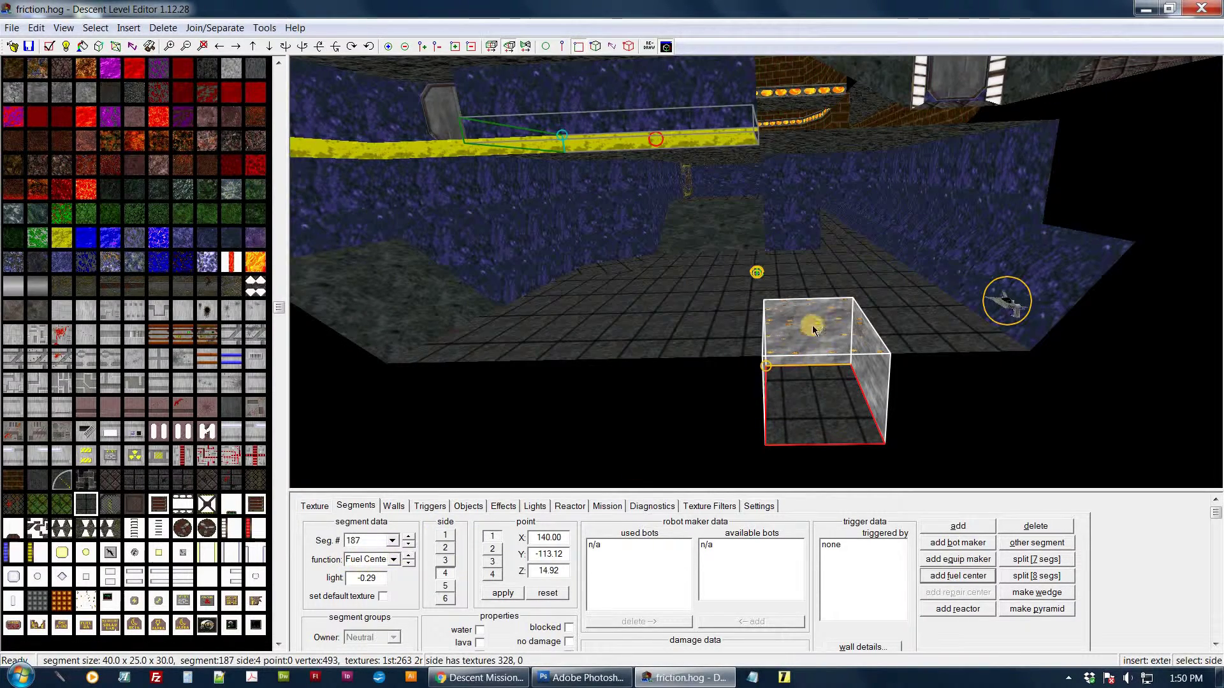
Step: Apply the orange glowing grid texture misc059 to the floor, back and both lateral sides of the fuel center segment
middle_drag(832, 328, 782, 160)
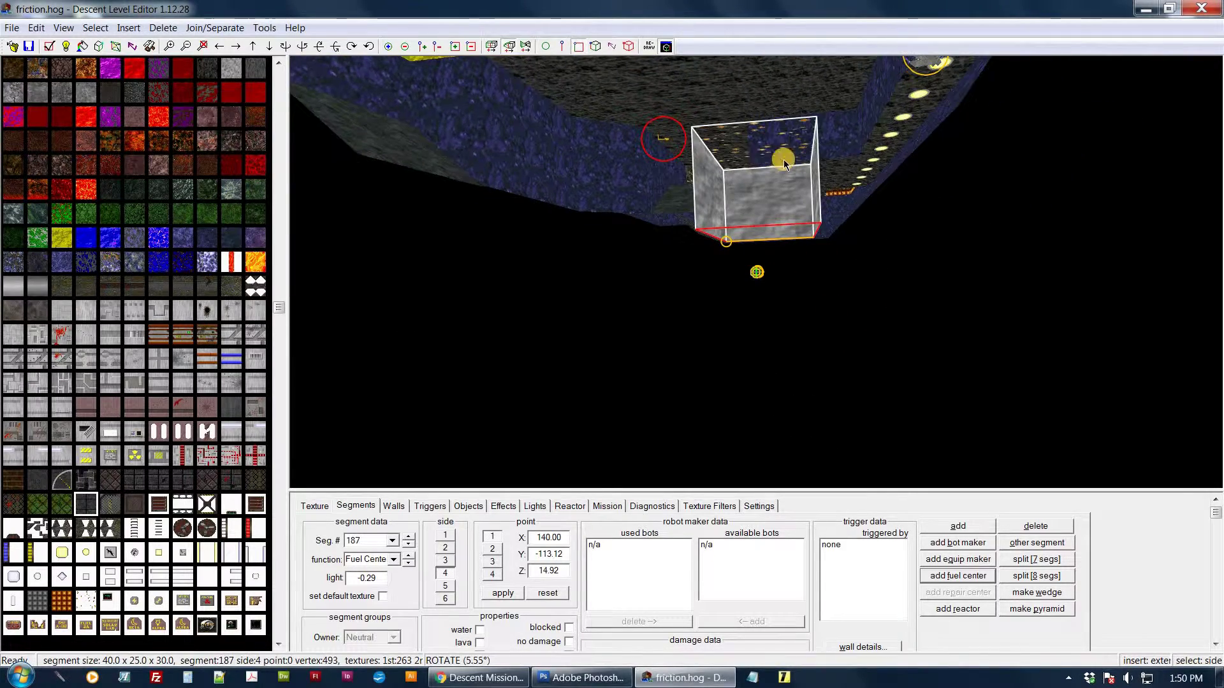
mouse_move(754, 148)
mouse_down()
mouse_move(746, 159)
mouse_move(769, 194)
mouse_up()
middle_drag(762, 185, 761, 191)
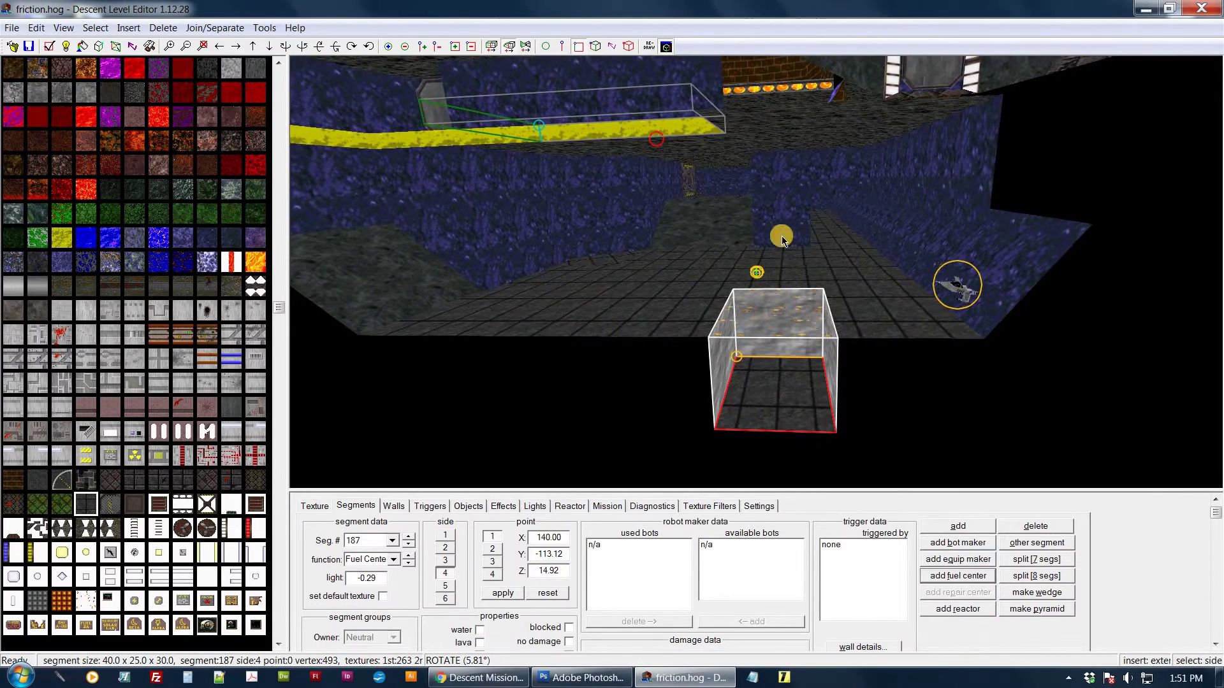
click(714, 368)
scroll(183, 470, down, 5)
scroll(183, 471, down, 2)
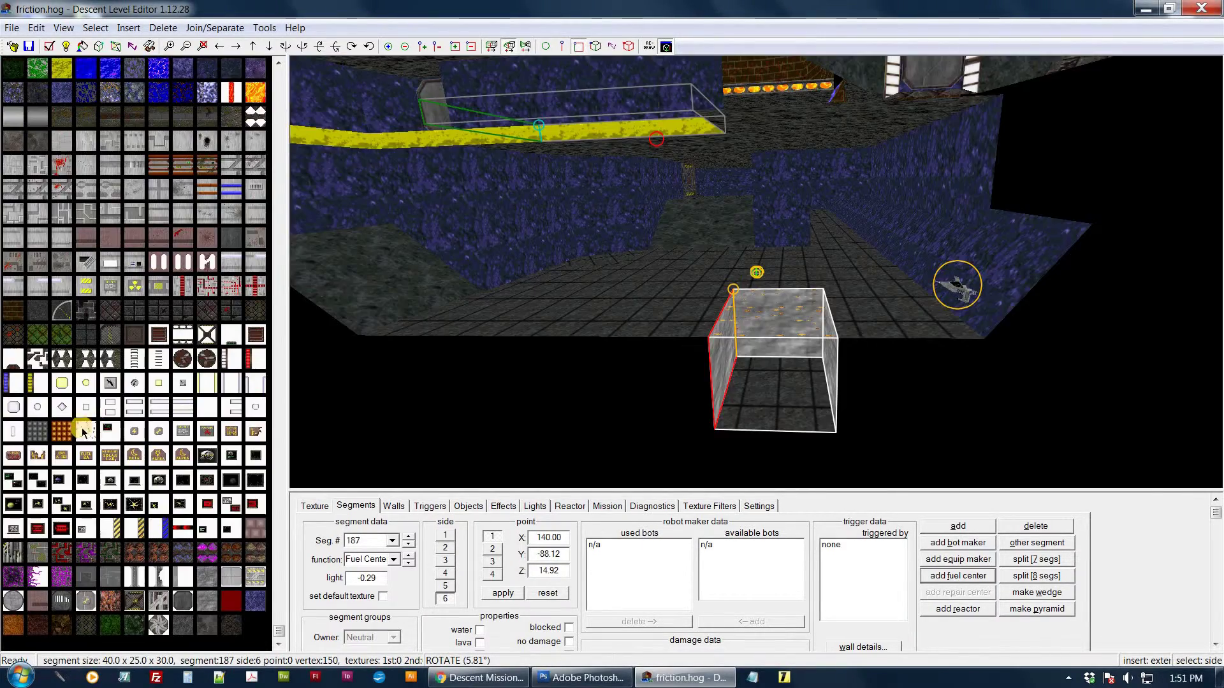
click(62, 432)
click(761, 325)
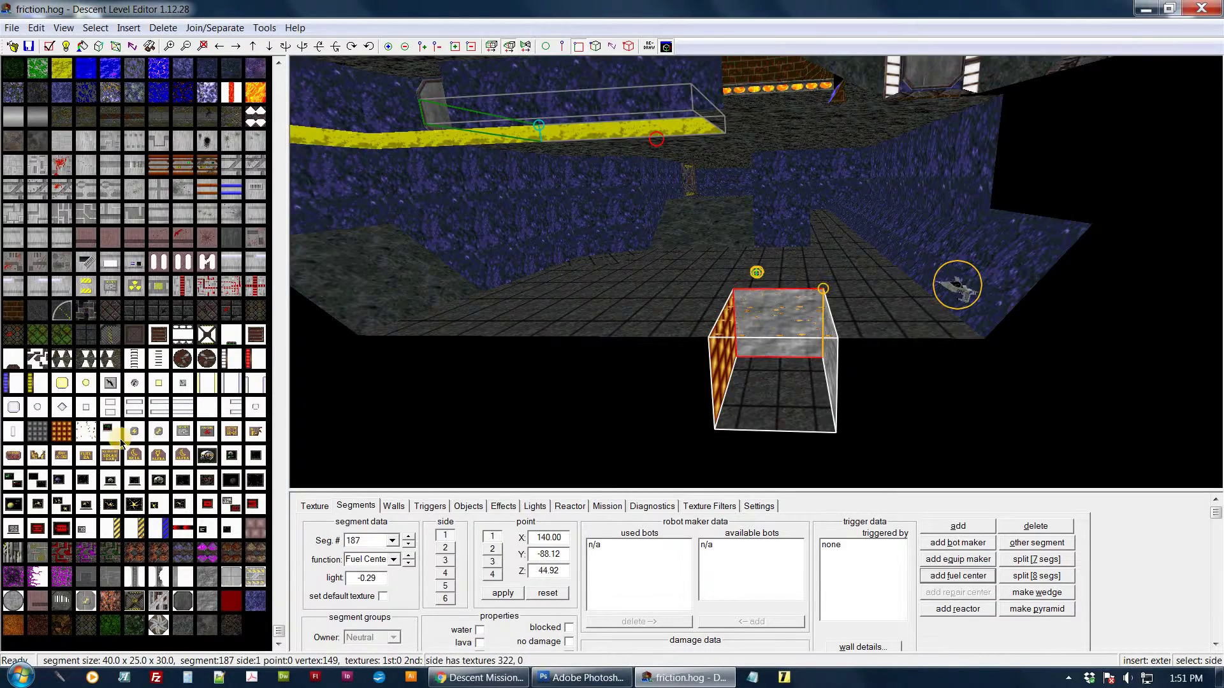
click(62, 433)
click(744, 394)
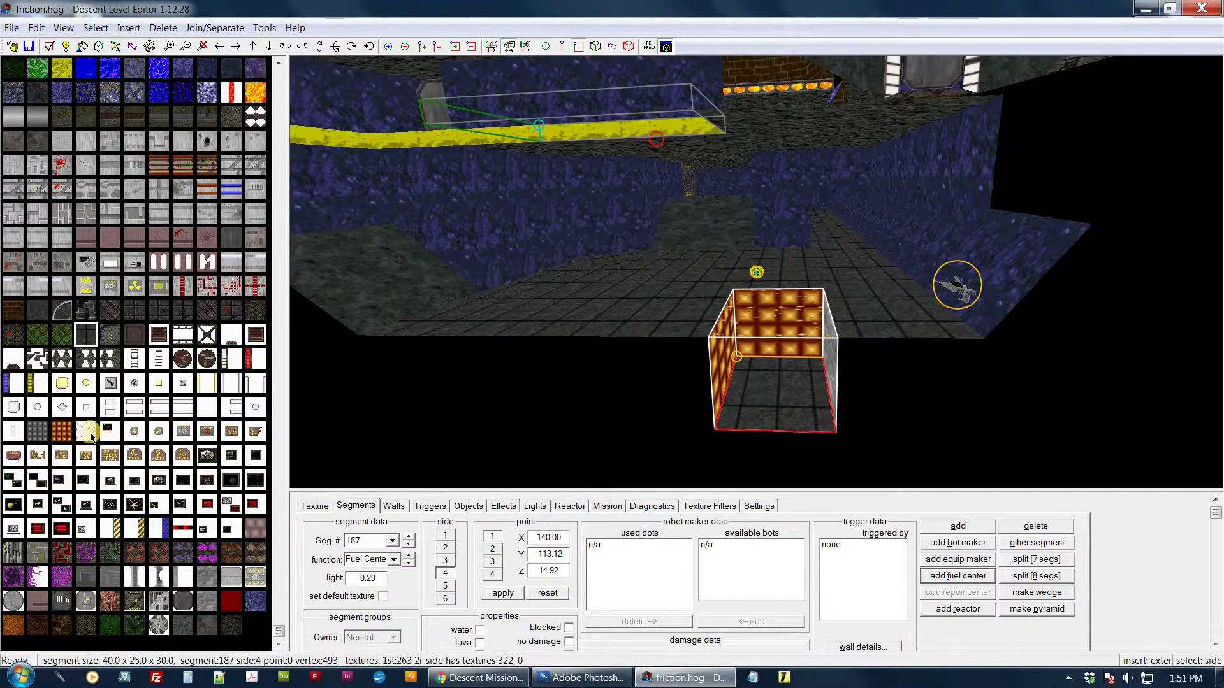
click(62, 431)
click(781, 395)
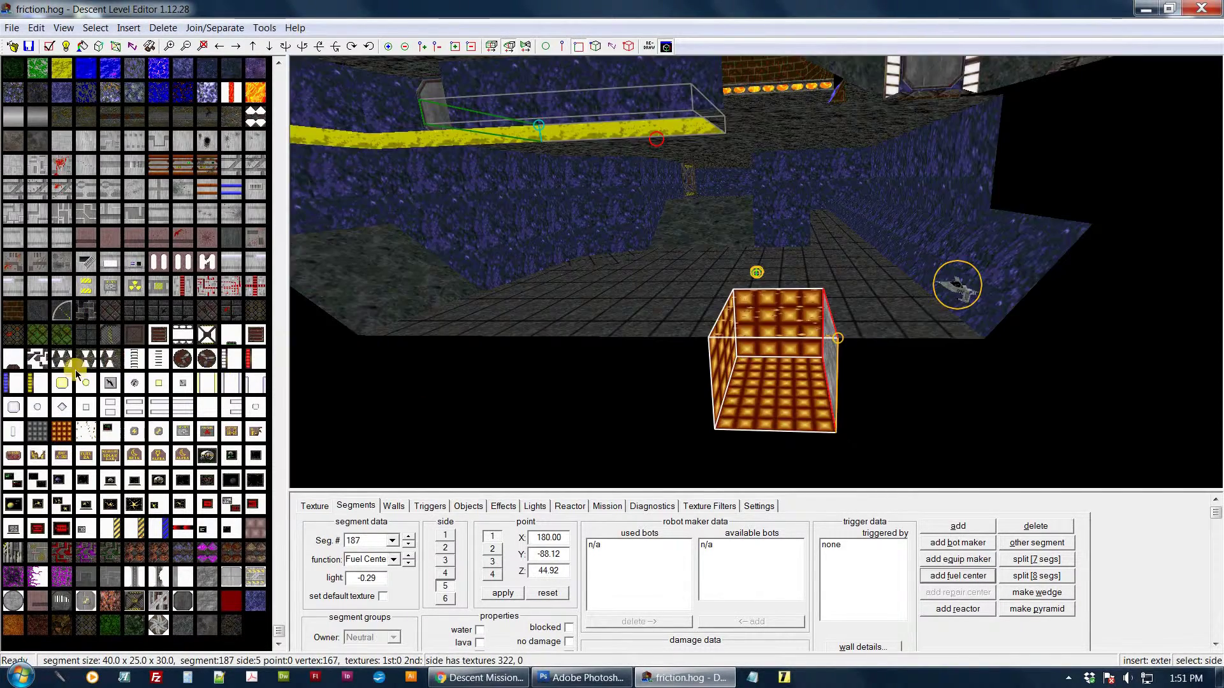
click(62, 434)
Step: Delete the textured fuel center segment
middle_drag(690, 296, 690, 301)
drag(696, 306, 703, 306)
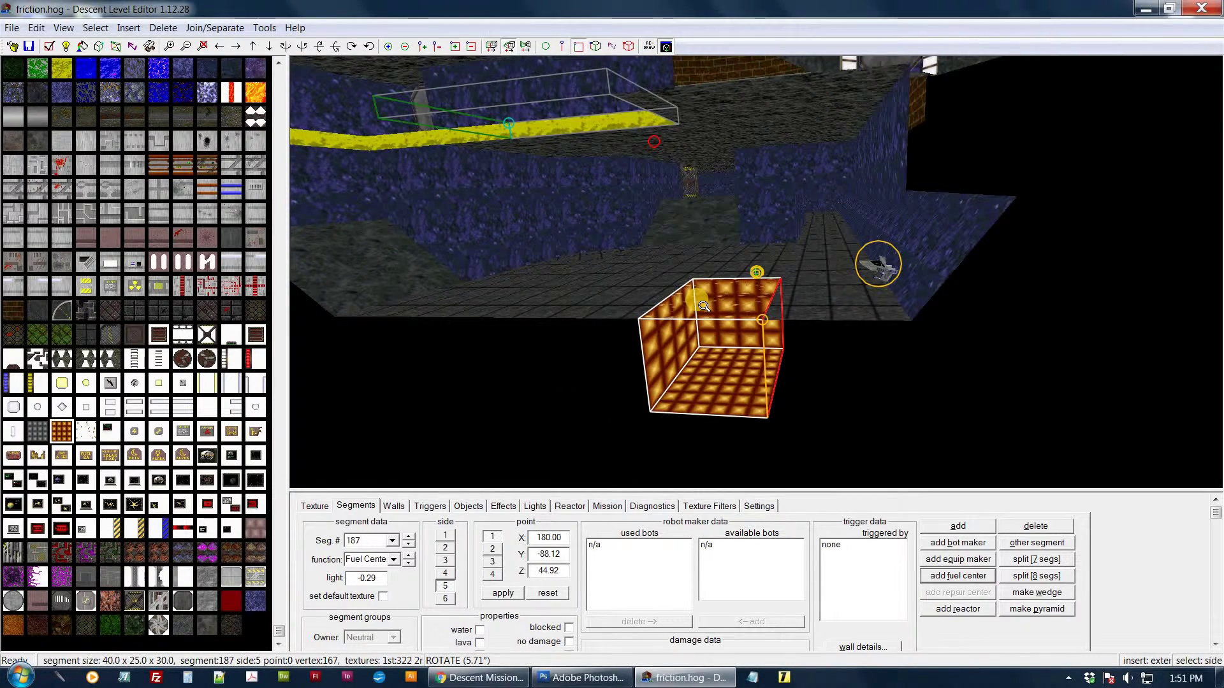
key(Delete)
Step: Copy the ceil001 texture from segment 59's floor and paste it onto segment 57's orange floor
click(706, 292)
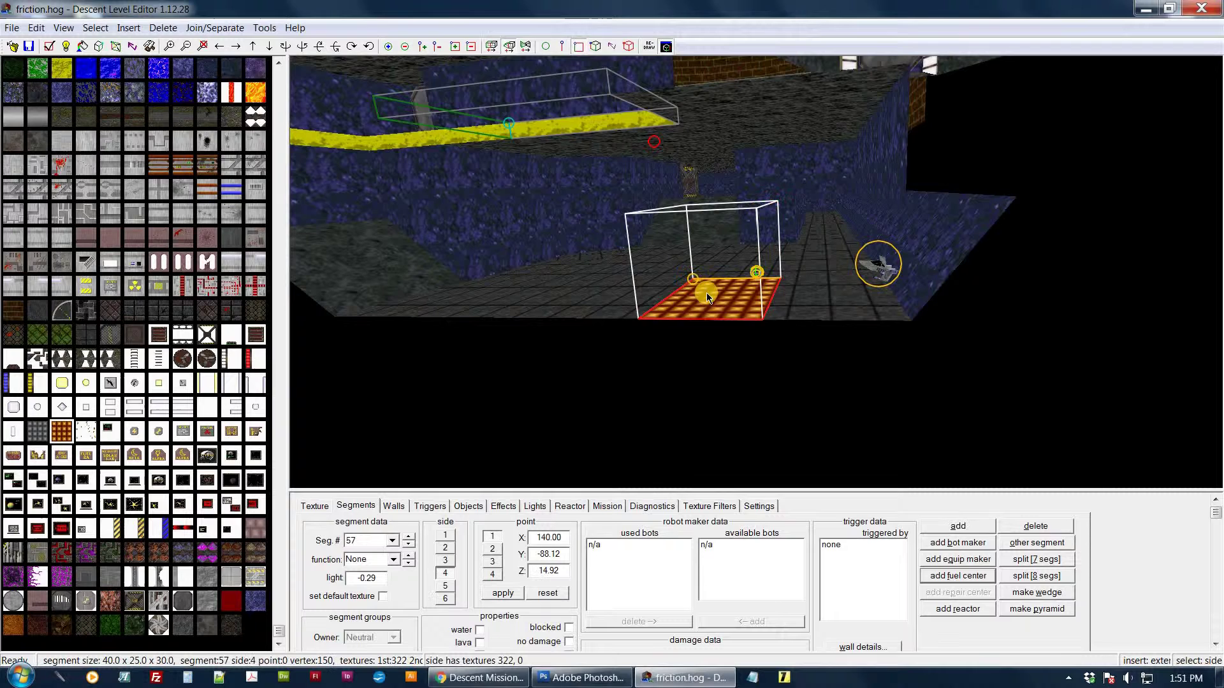
click(629, 307)
click(309, 506)
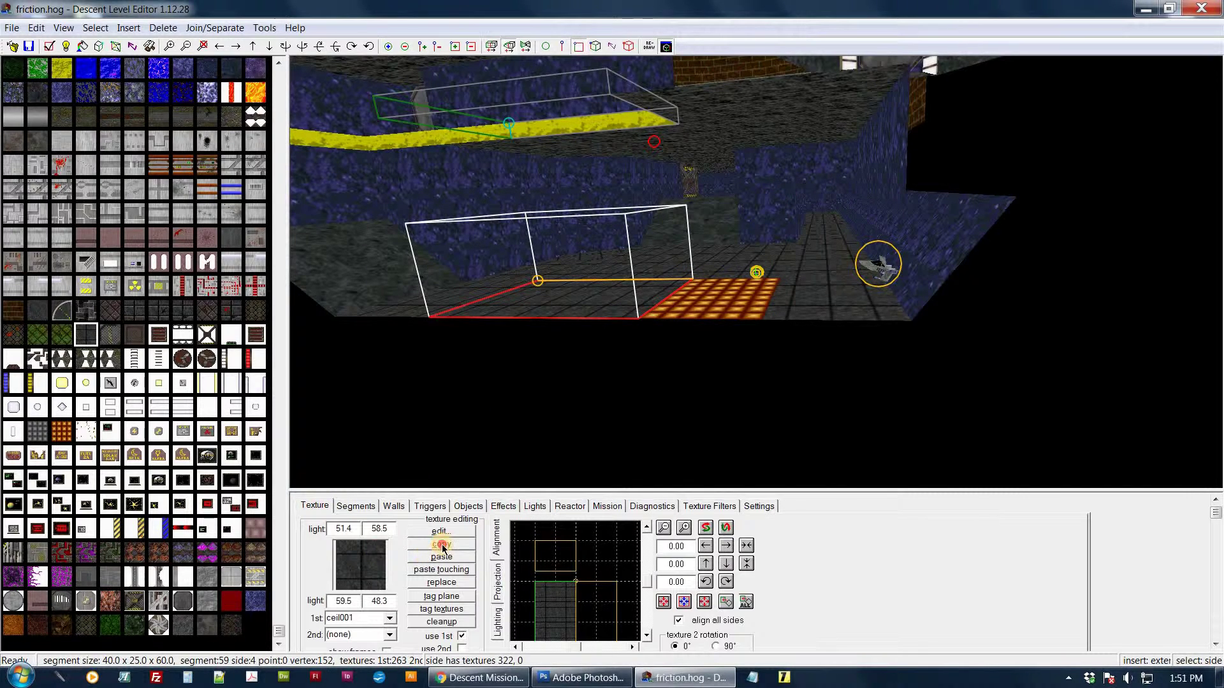
click(718, 286)
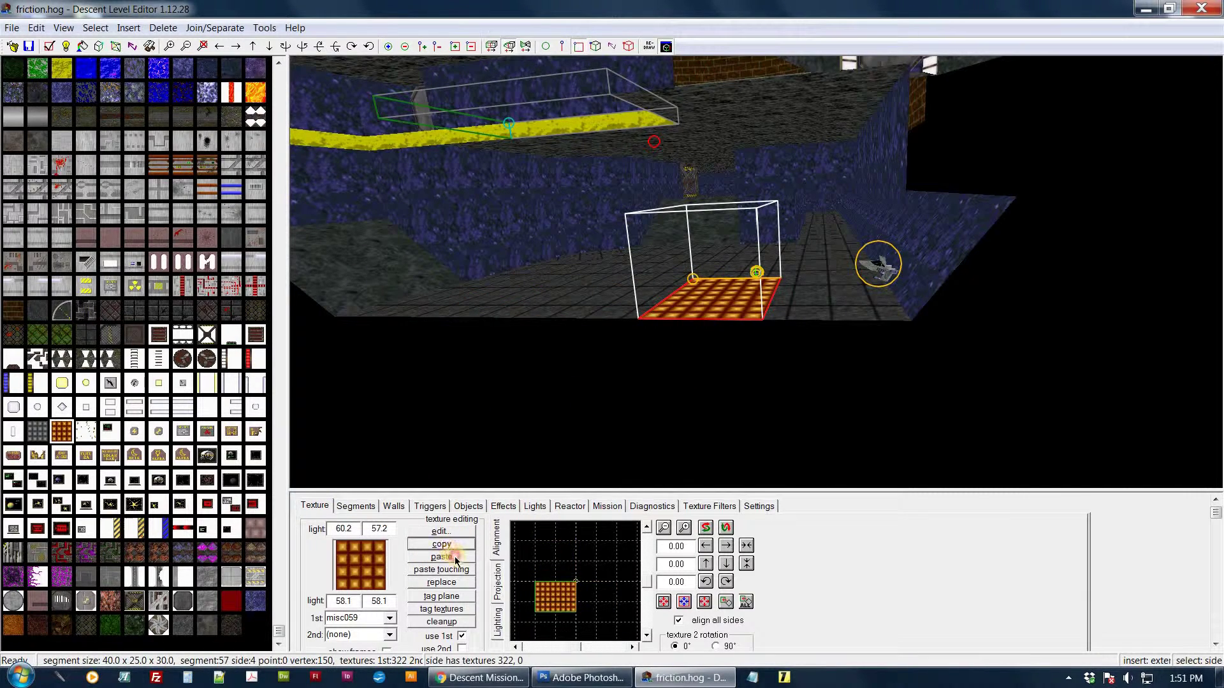
click(442, 557)
Step: Add a fuel center segment beneath the retextured floor side of segment 57
drag(683, 308, 670, 310)
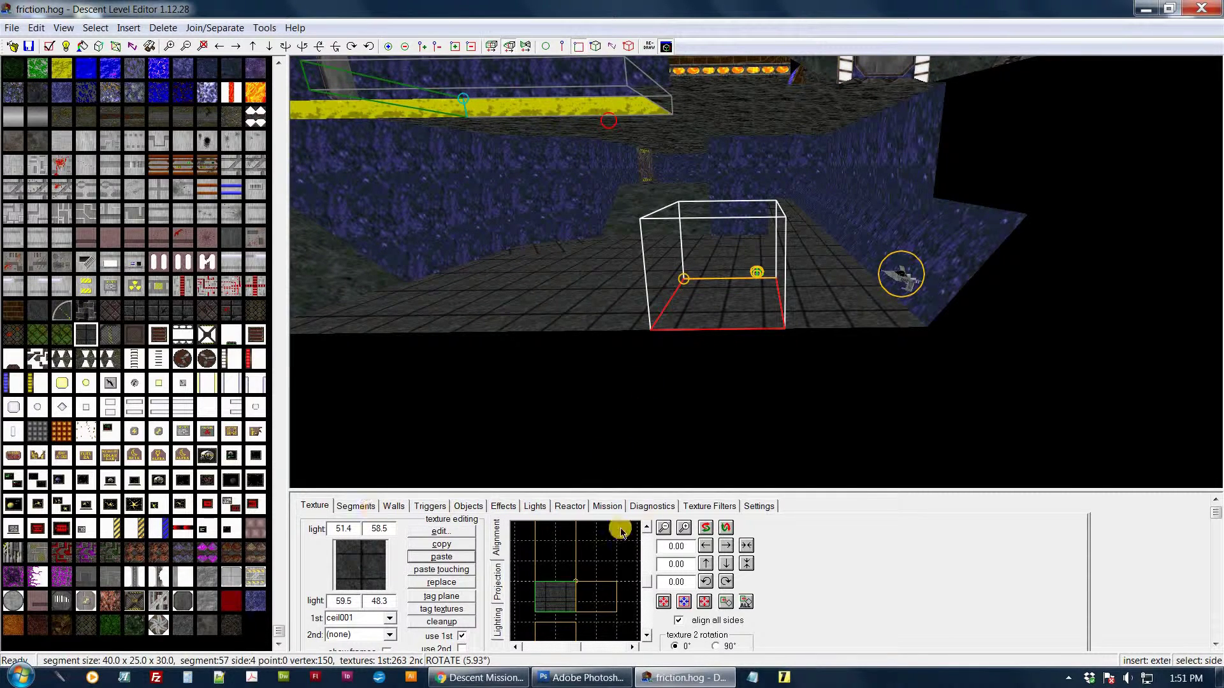
click(356, 506)
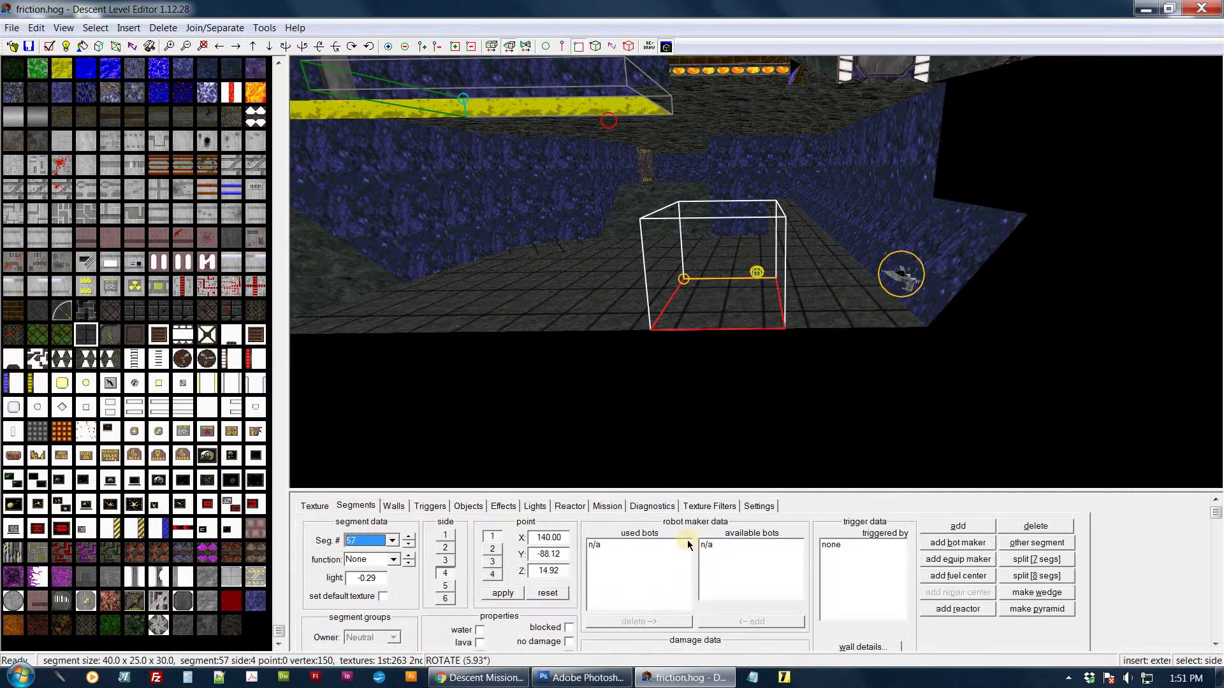
click(965, 576)
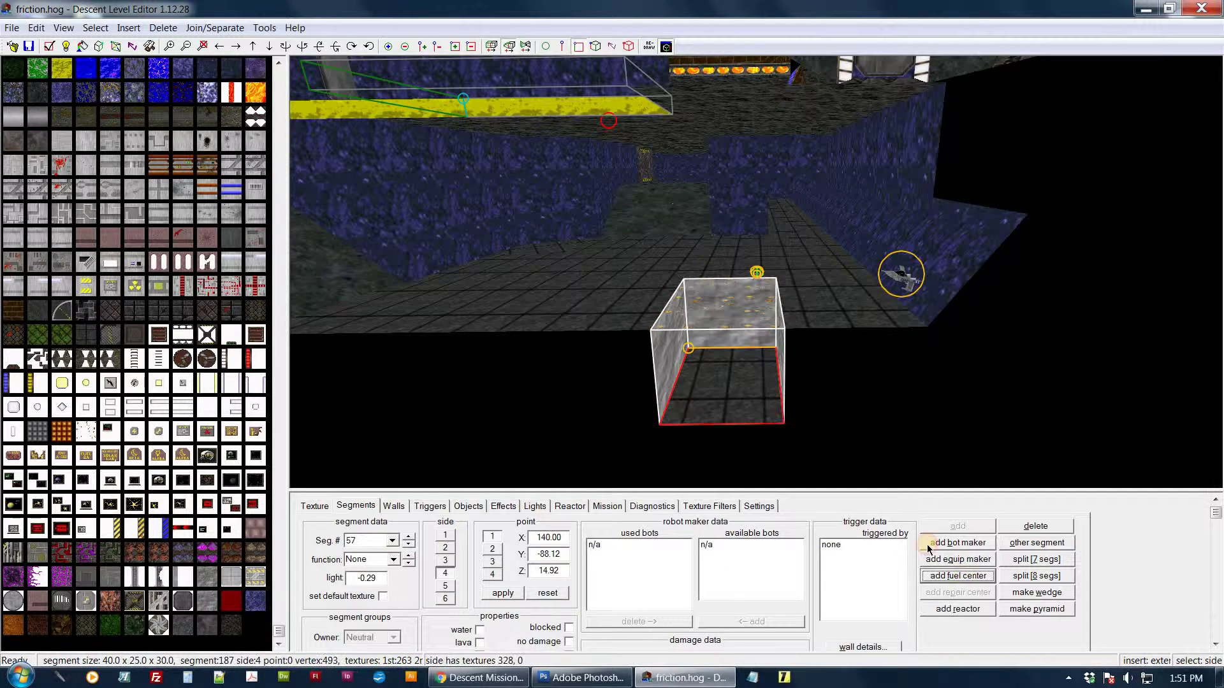
Step: Apply the orange glowing grid texture misc059 to one lateral side of the new segment, and copy it onto the back side
click(671, 372)
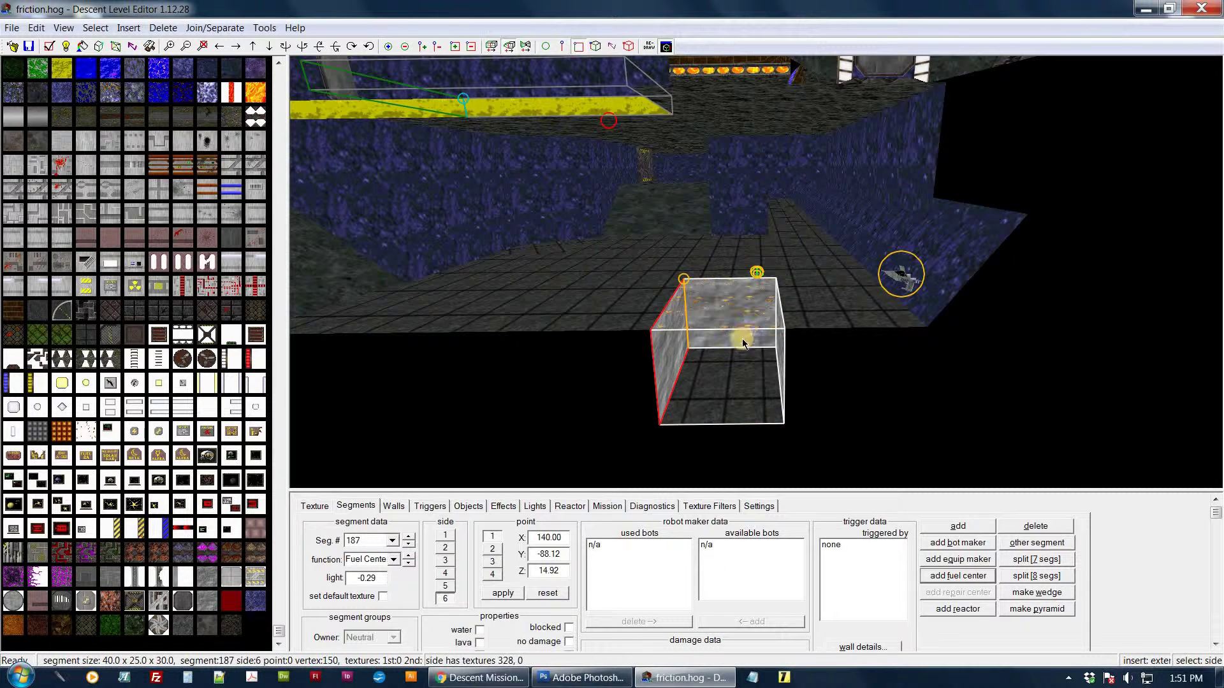
click(62, 433)
click(313, 506)
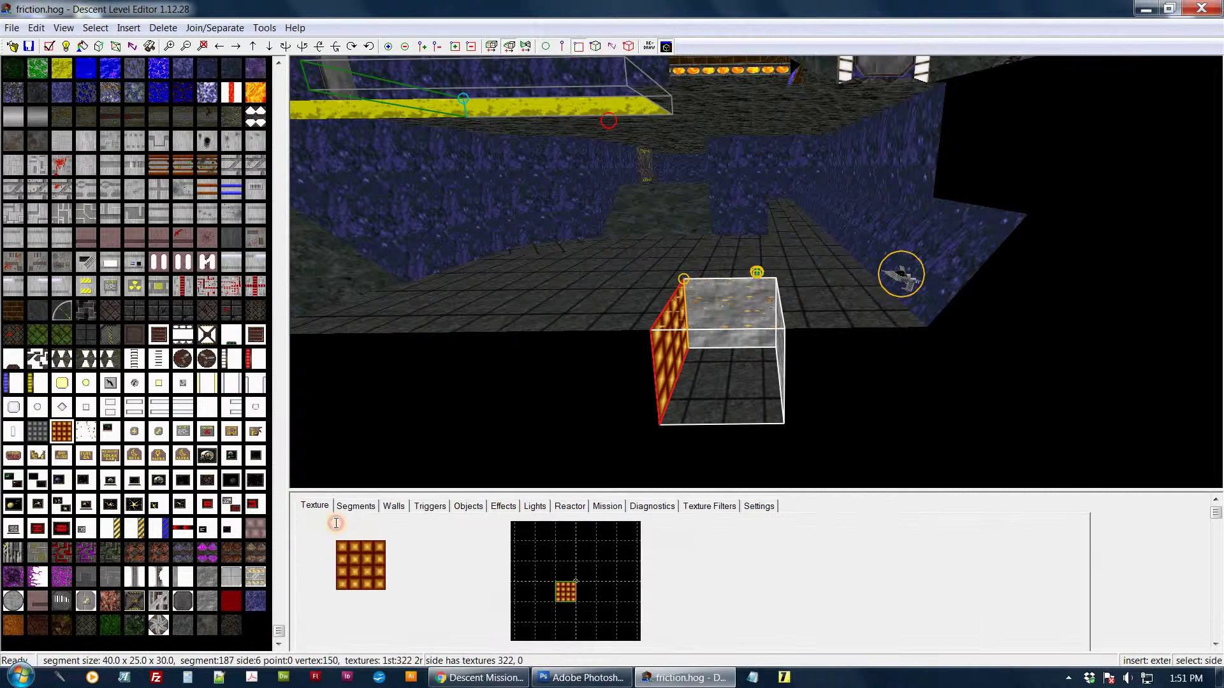
click(440, 545)
click(719, 324)
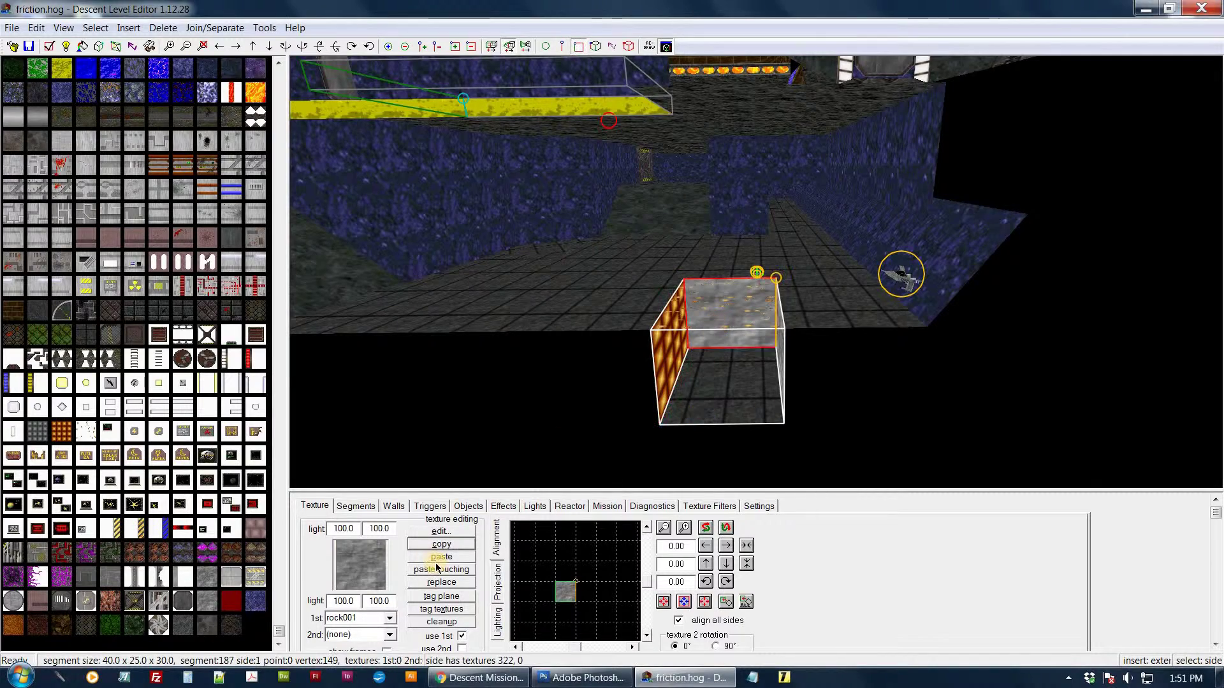
click(443, 581)
Step: Paste the misc059 texture onto the opposite lateral side and the floor of segment 187
middle_drag(771, 294, 741, 285)
drag(741, 290, 1003, 234)
click(1030, 217)
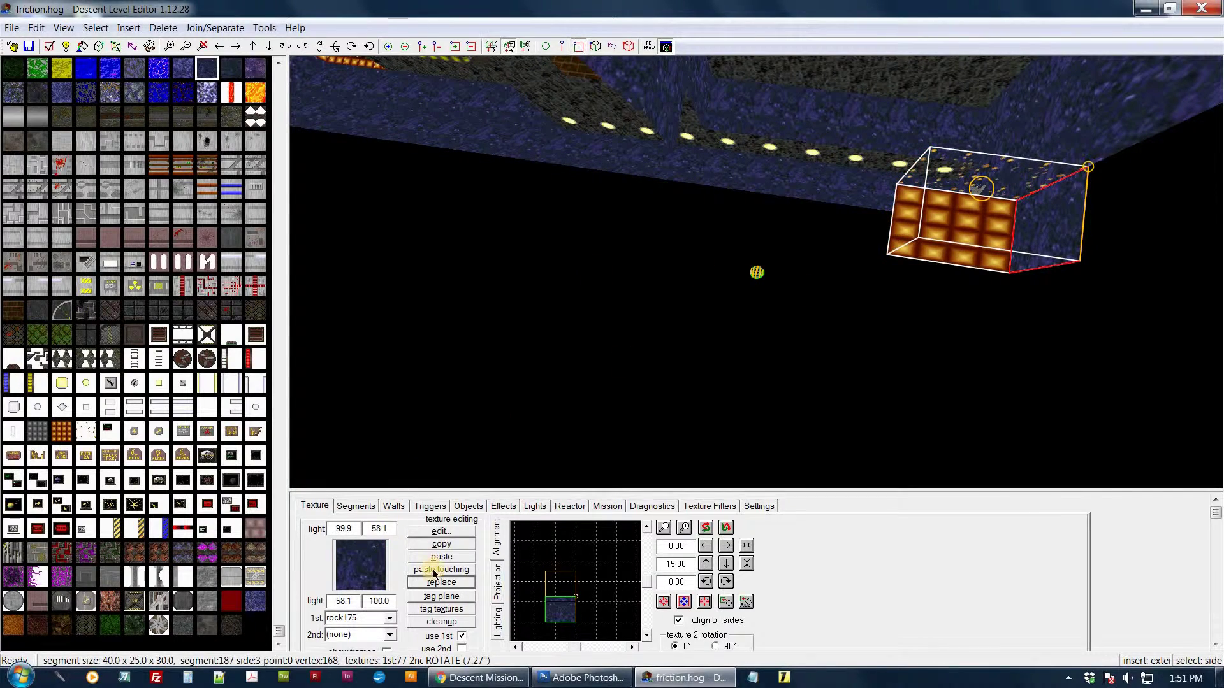
click(458, 559)
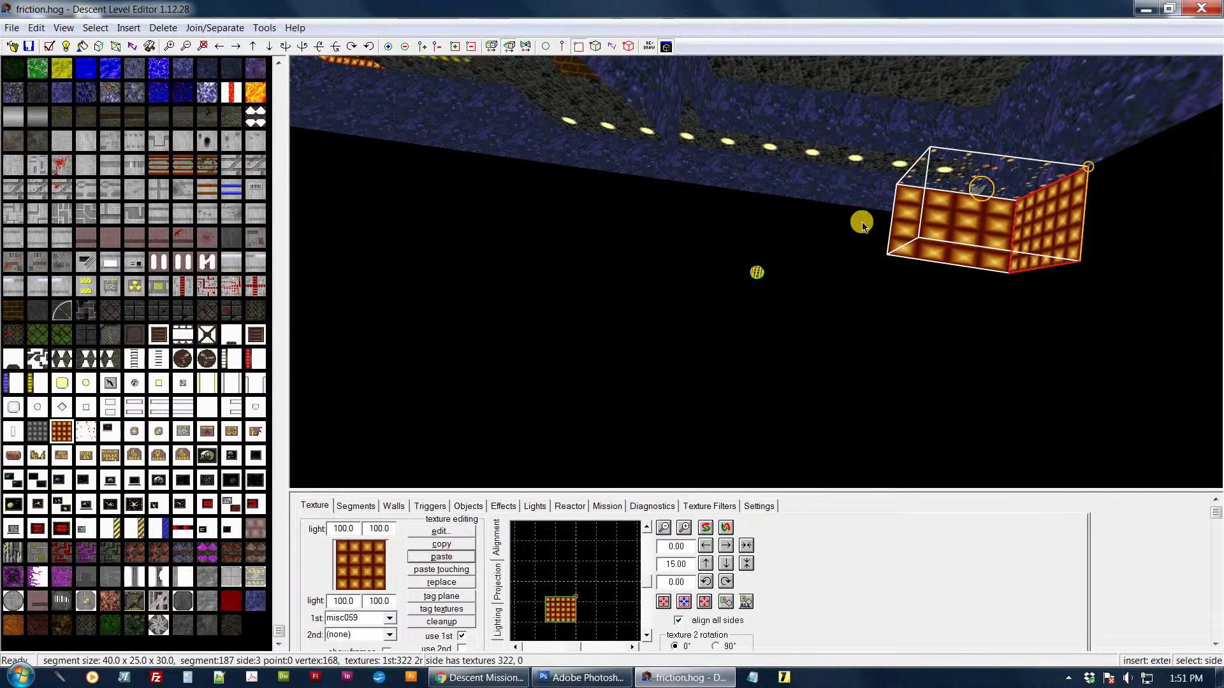
drag(861, 222, 1036, 241)
scroll(1030, 235, up, 3)
middle_drag(1030, 235, 1024, 226)
click(669, 377)
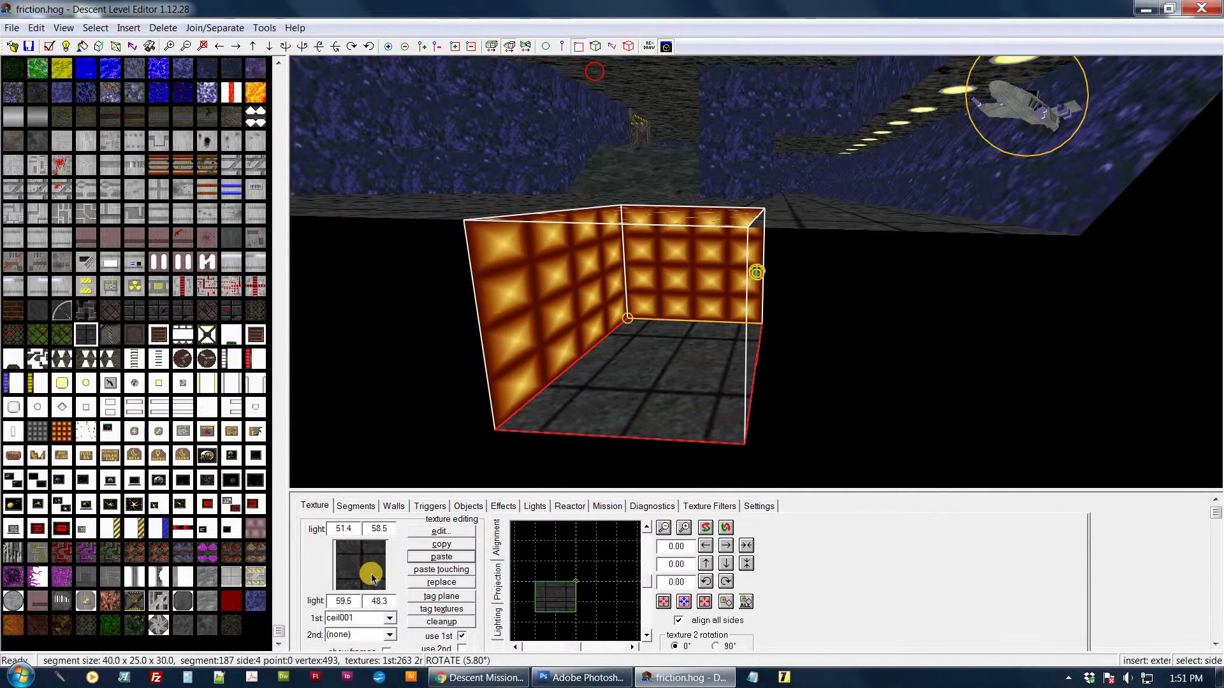
click(426, 557)
Step: Set segment 187's function to Robot Maker and look through the available bots
drag(676, 328, 710, 332)
middle_drag(693, 329, 676, 314)
scroll(692, 326, down, 4)
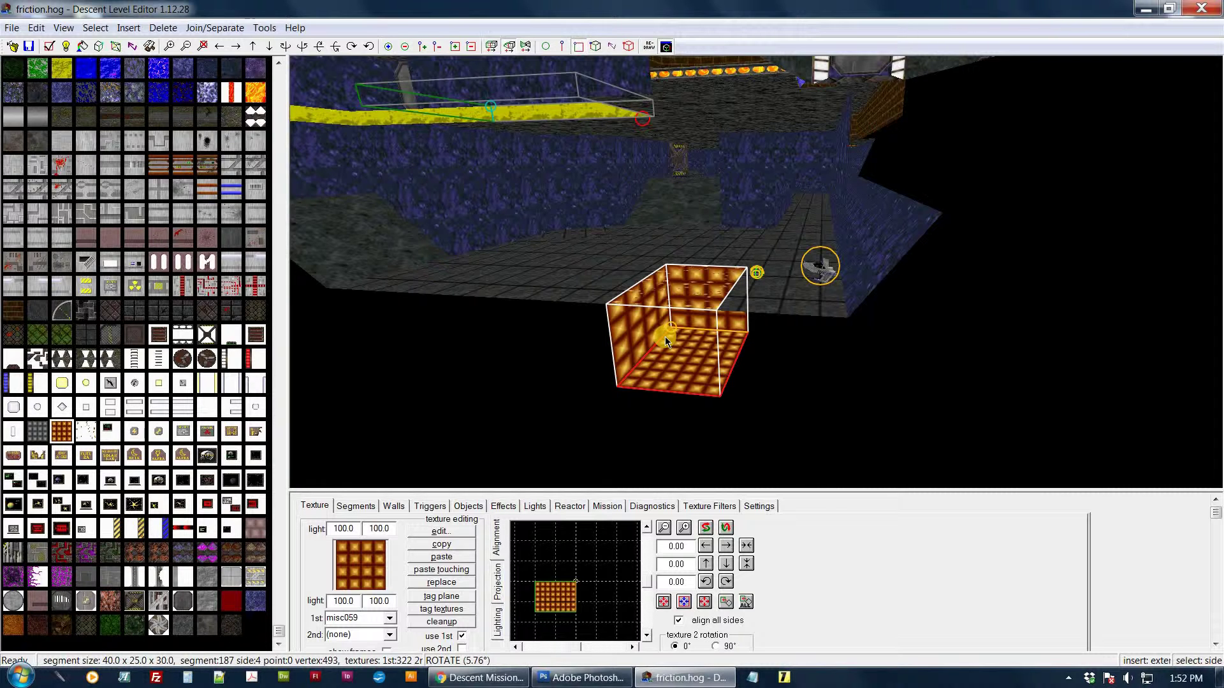
drag(687, 313, 717, 311)
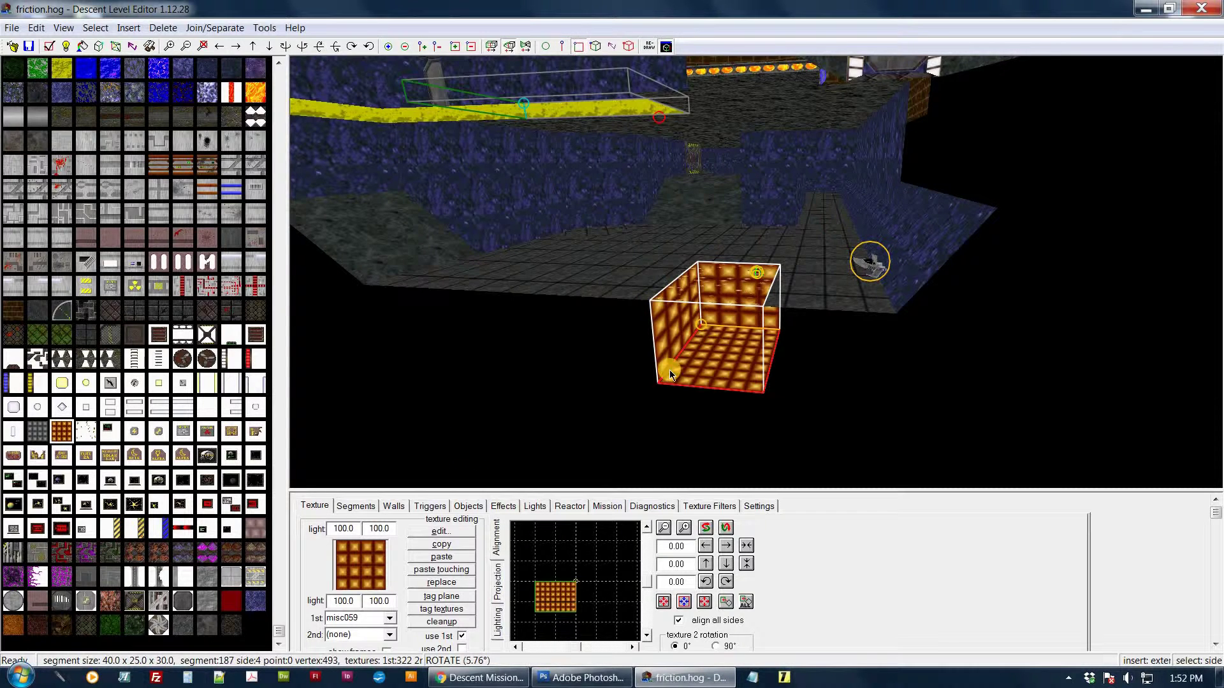
click(357, 507)
click(393, 559)
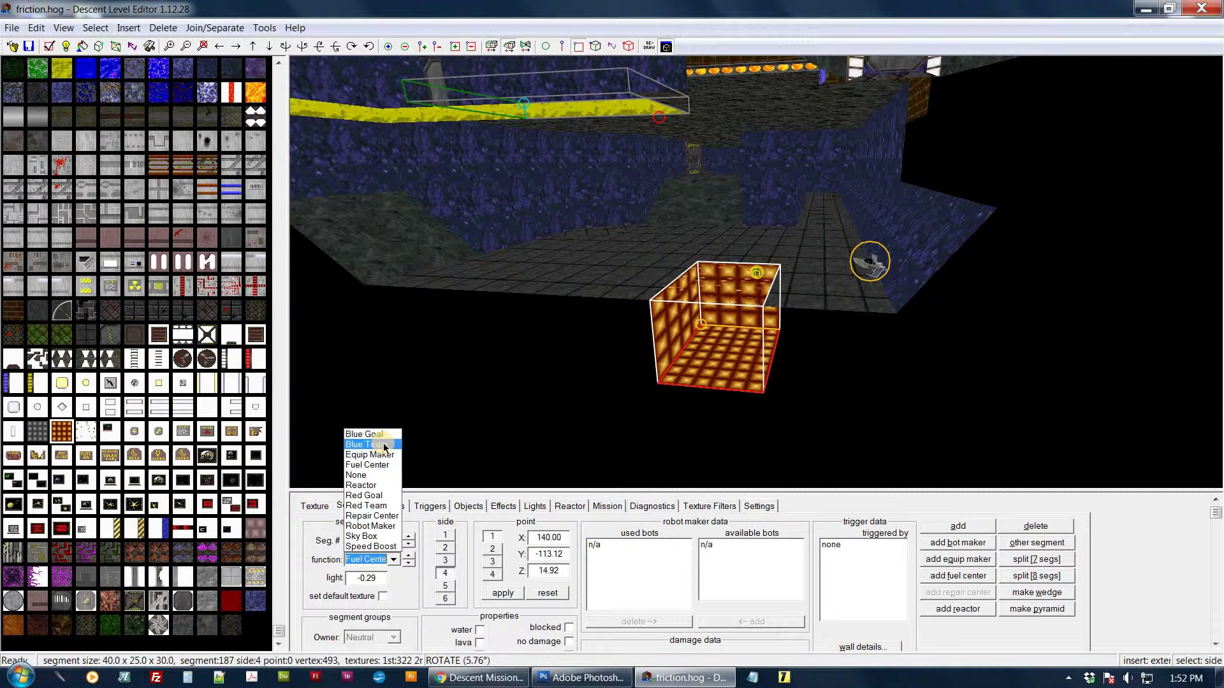
click(390, 526)
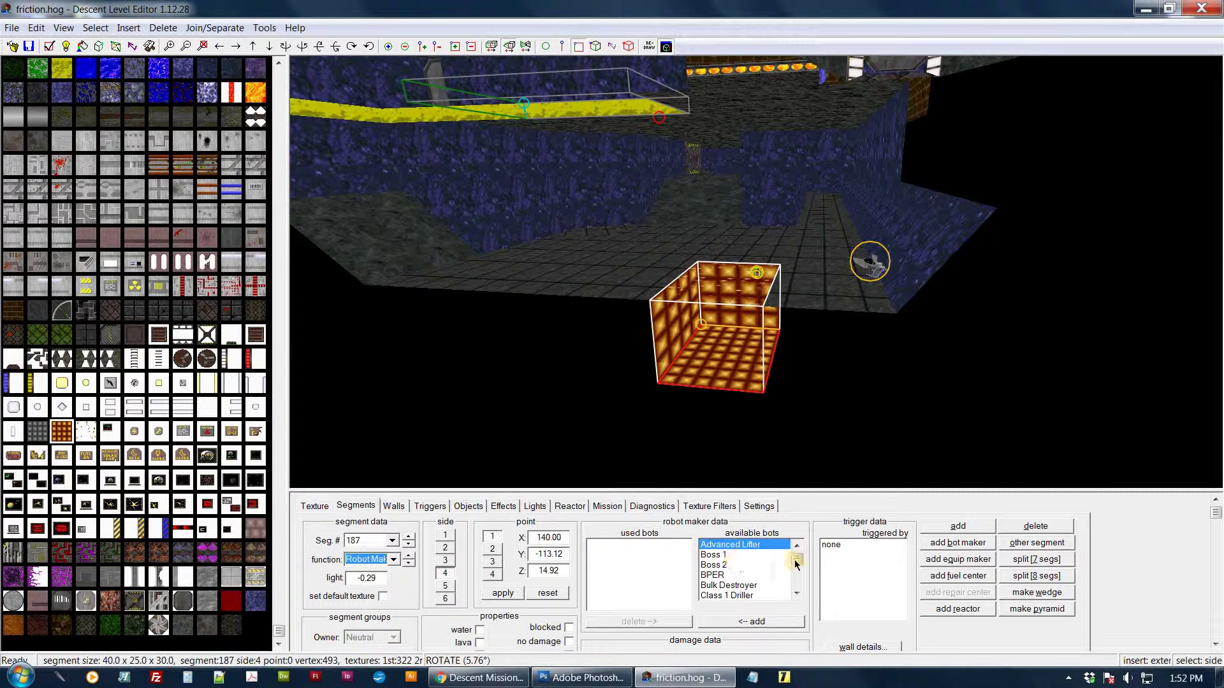
scroll(794, 561, down, 15)
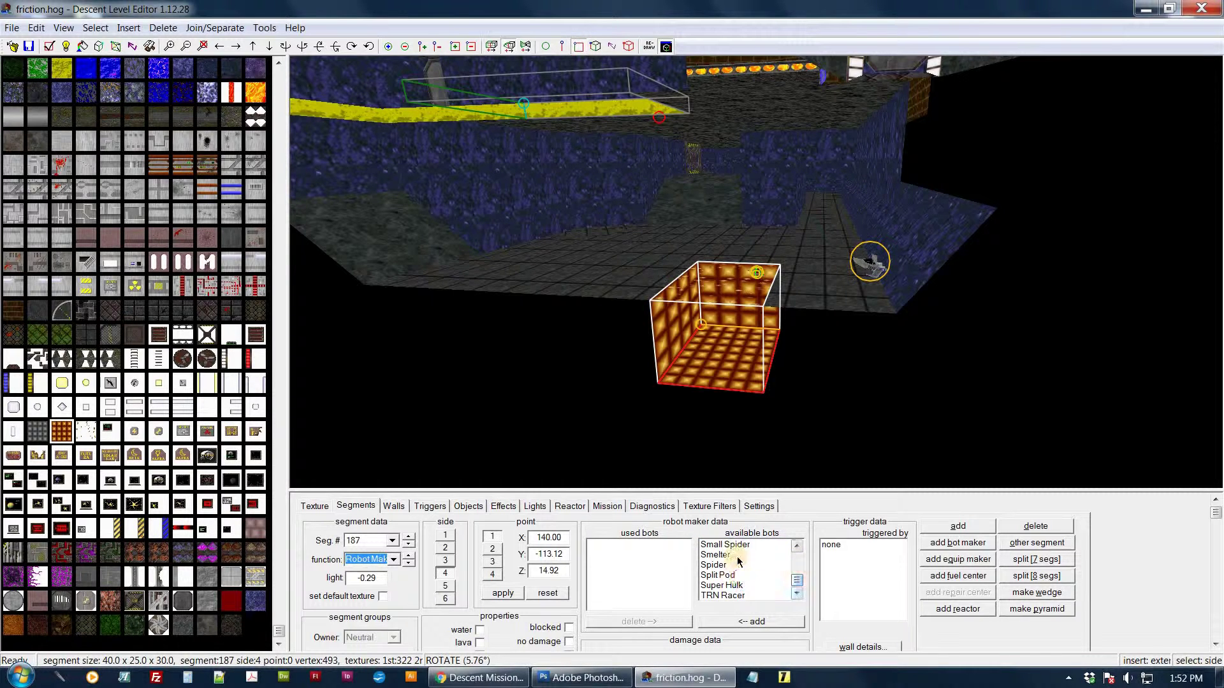
drag(799, 582, 782, 557)
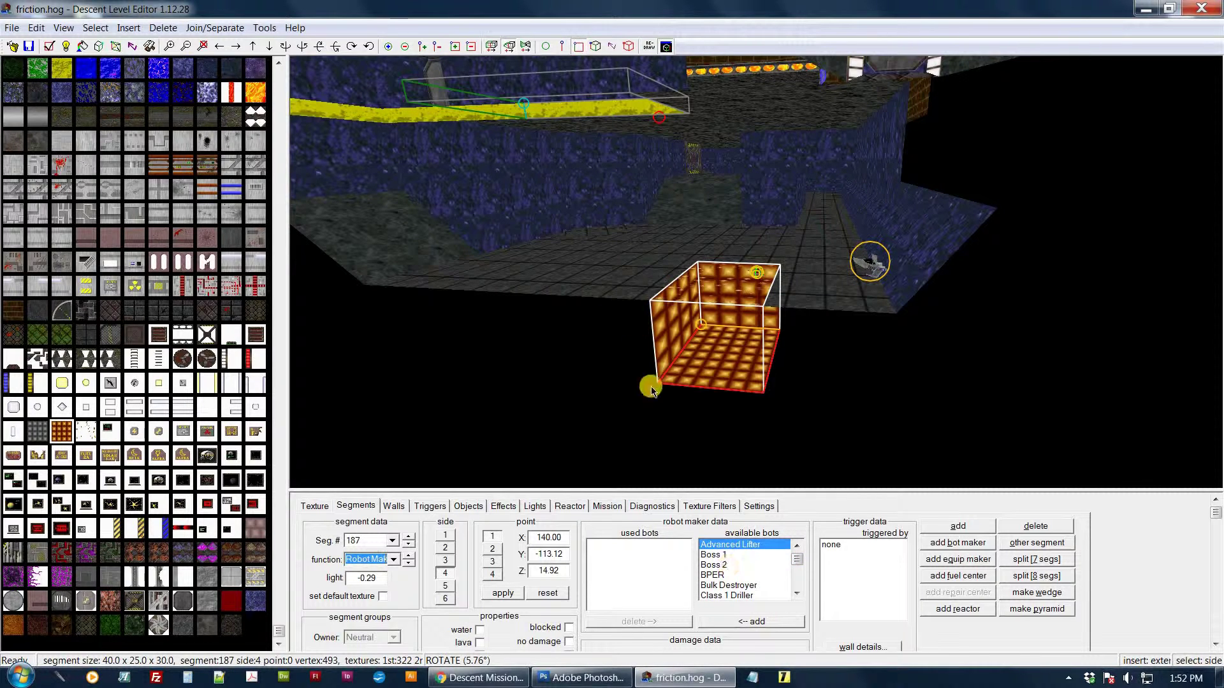
Step: Try the Repair Center function on segment 187, and set its function to Reactor
click(397, 559)
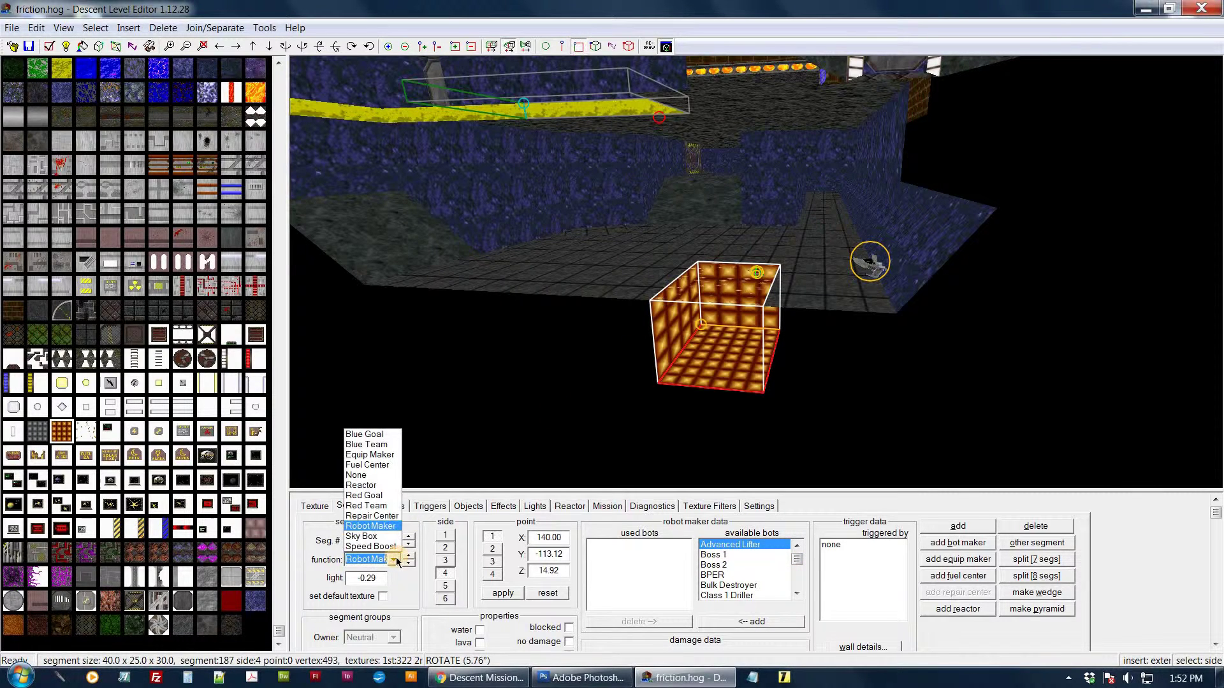
click(378, 517)
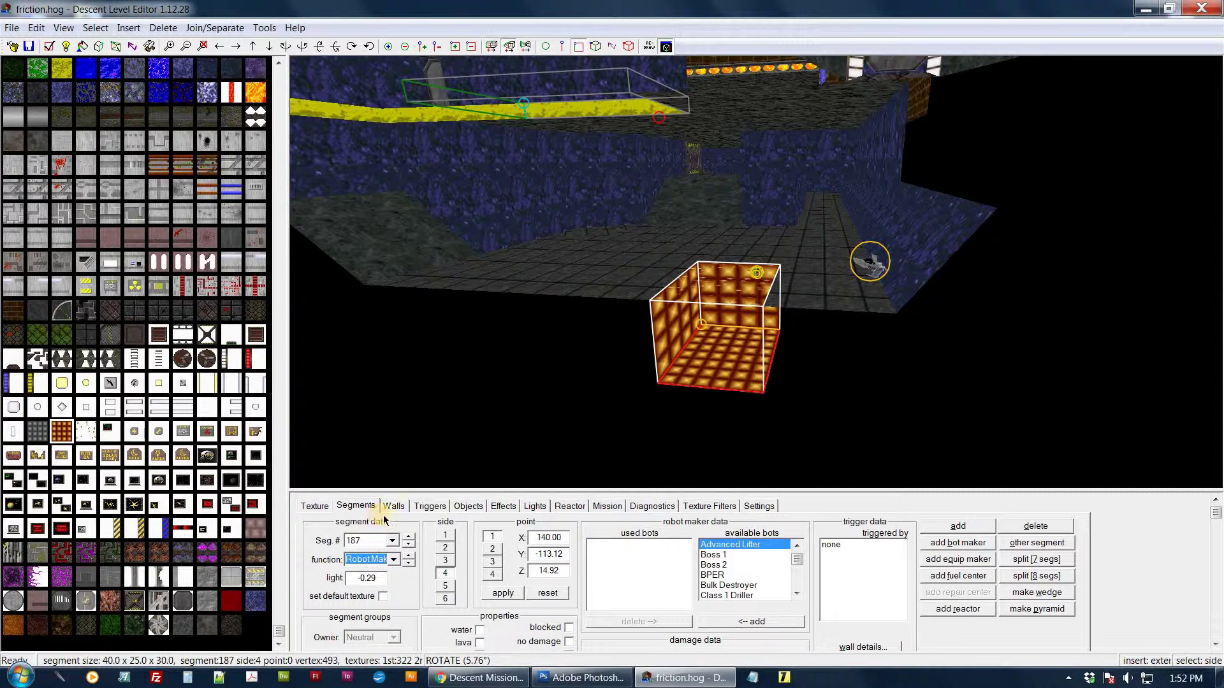
click(394, 561)
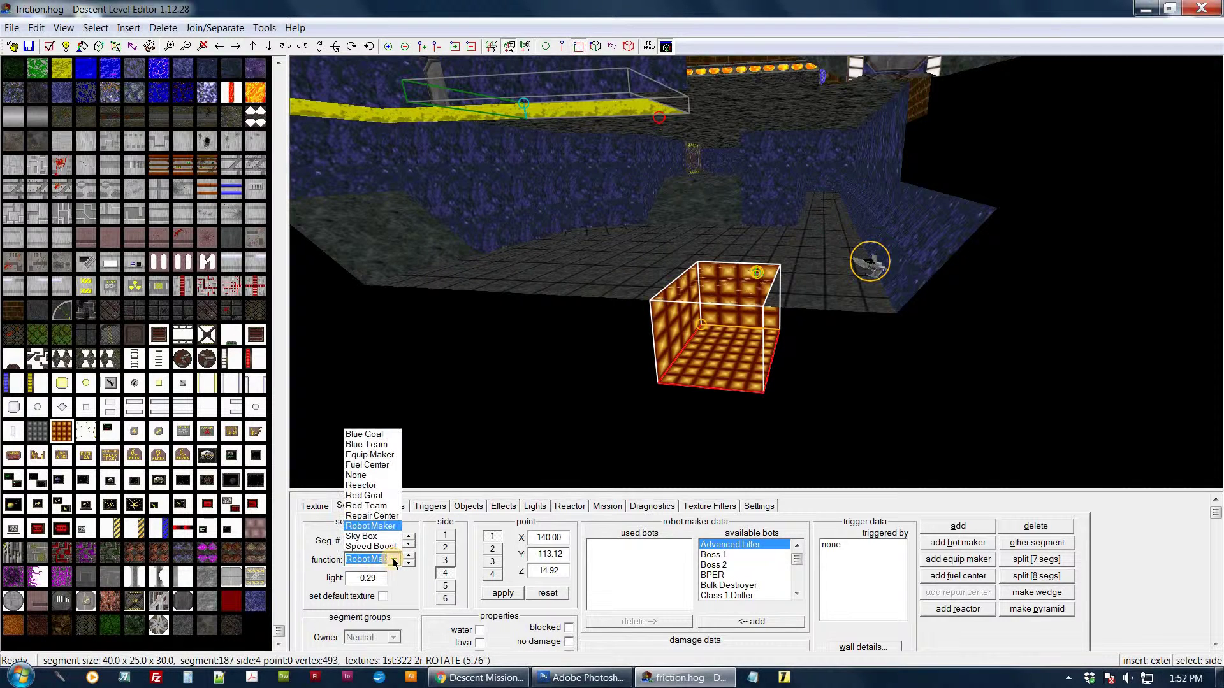
click(378, 488)
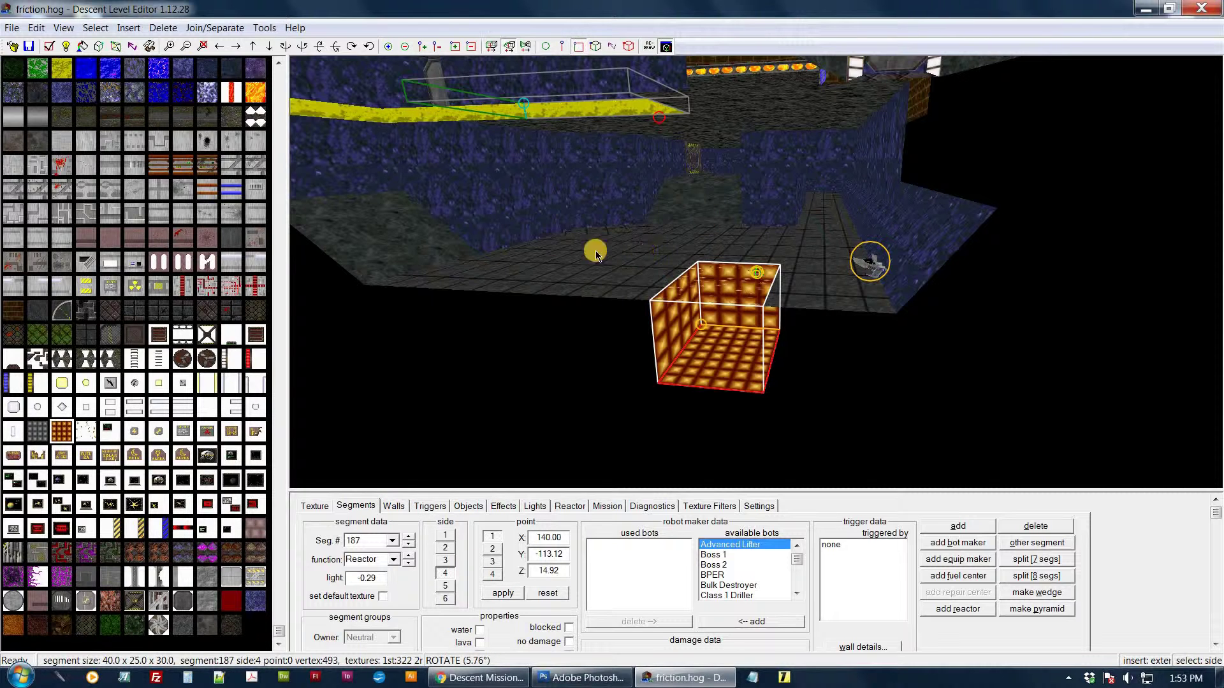
middle_drag(633, 230, 638, 258)
drag(655, 261, 633, 250)
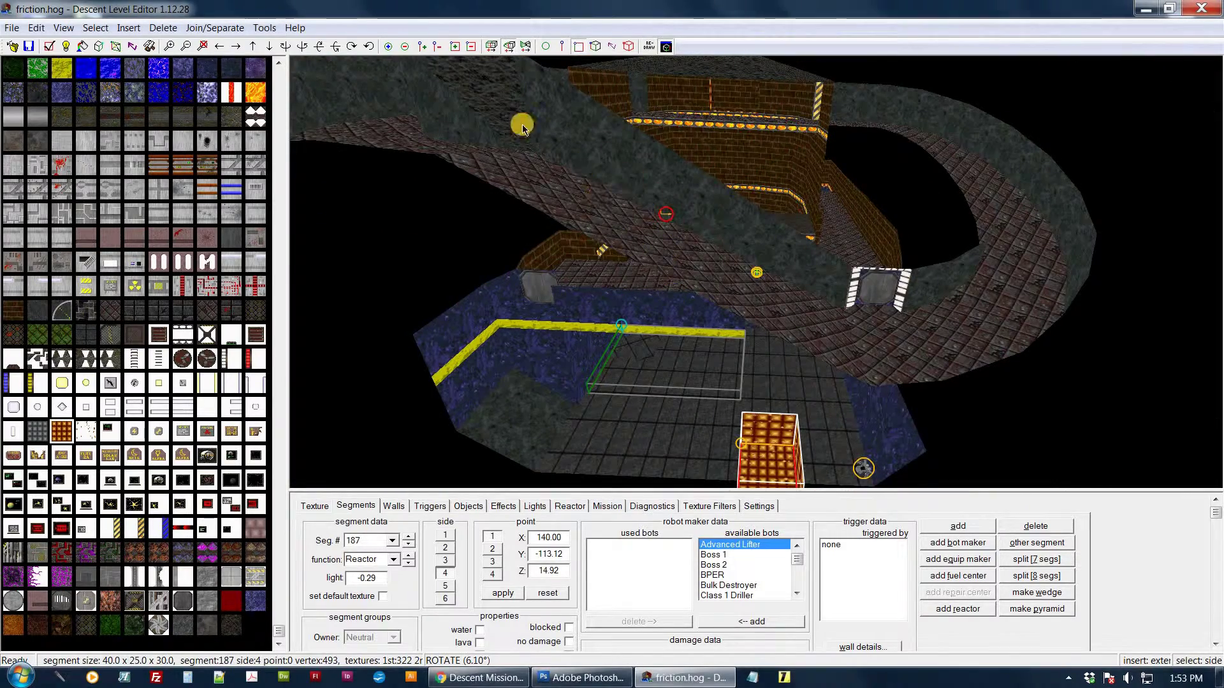
middle_drag(649, 175, 642, 150)
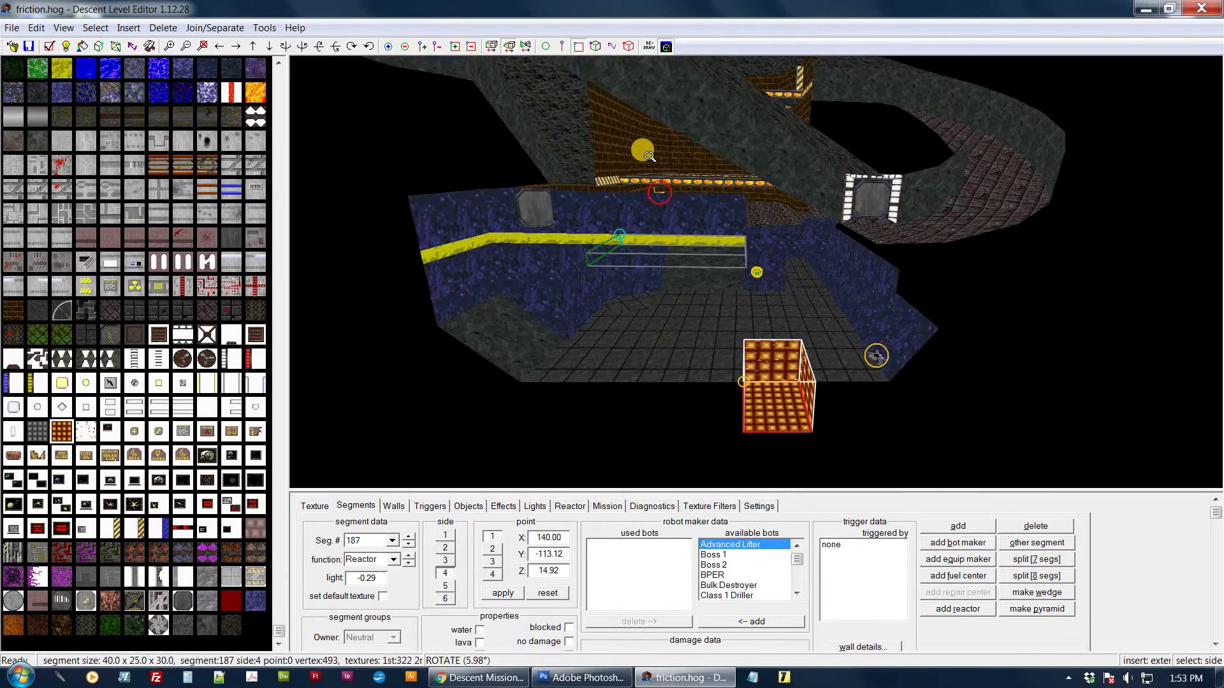
mouse_move(649, 155)
mouse_down()
mouse_move(636, 208)
mouse_move(641, 139)
mouse_up()
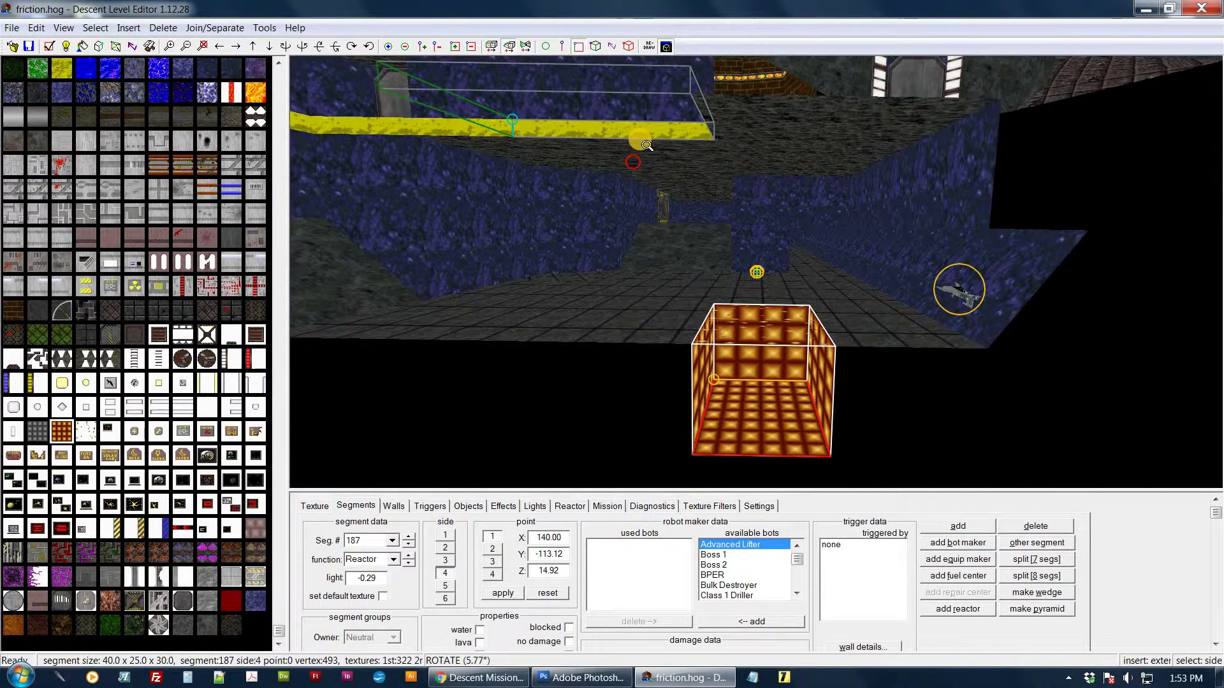
click(392, 561)
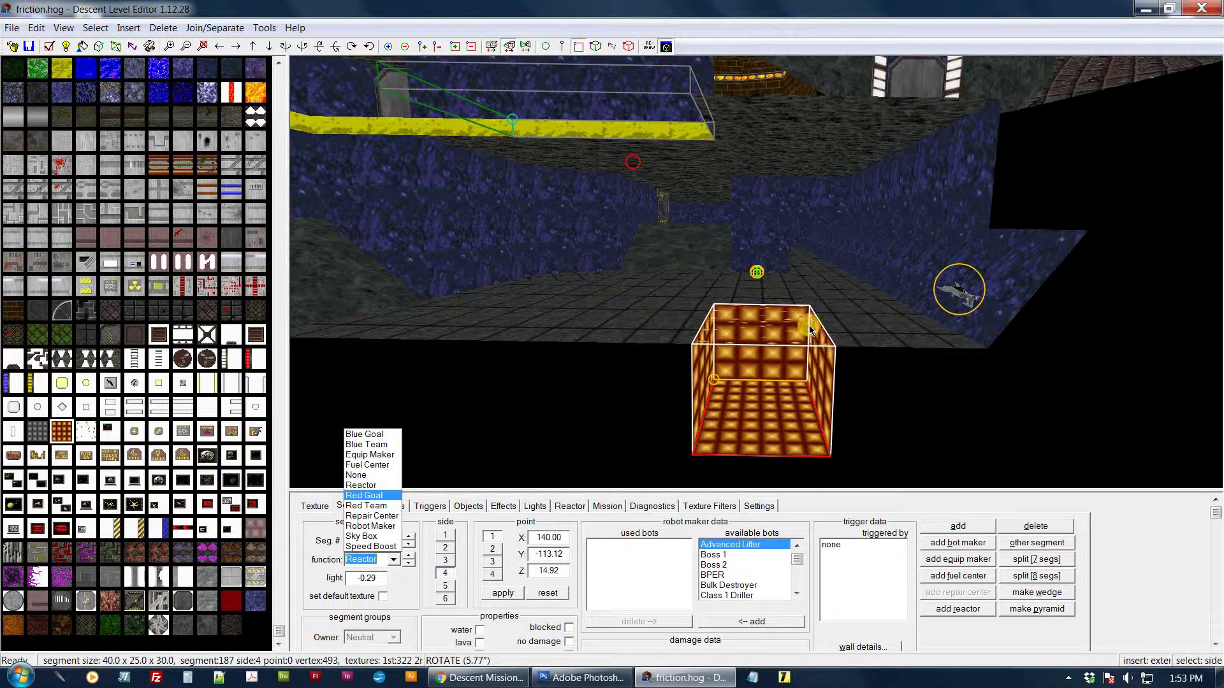
click(763, 375)
Step: Delete the fuel cell walls from both sides of the opening between segment 187 and segment 57
middle_drag(771, 365, 892, 217)
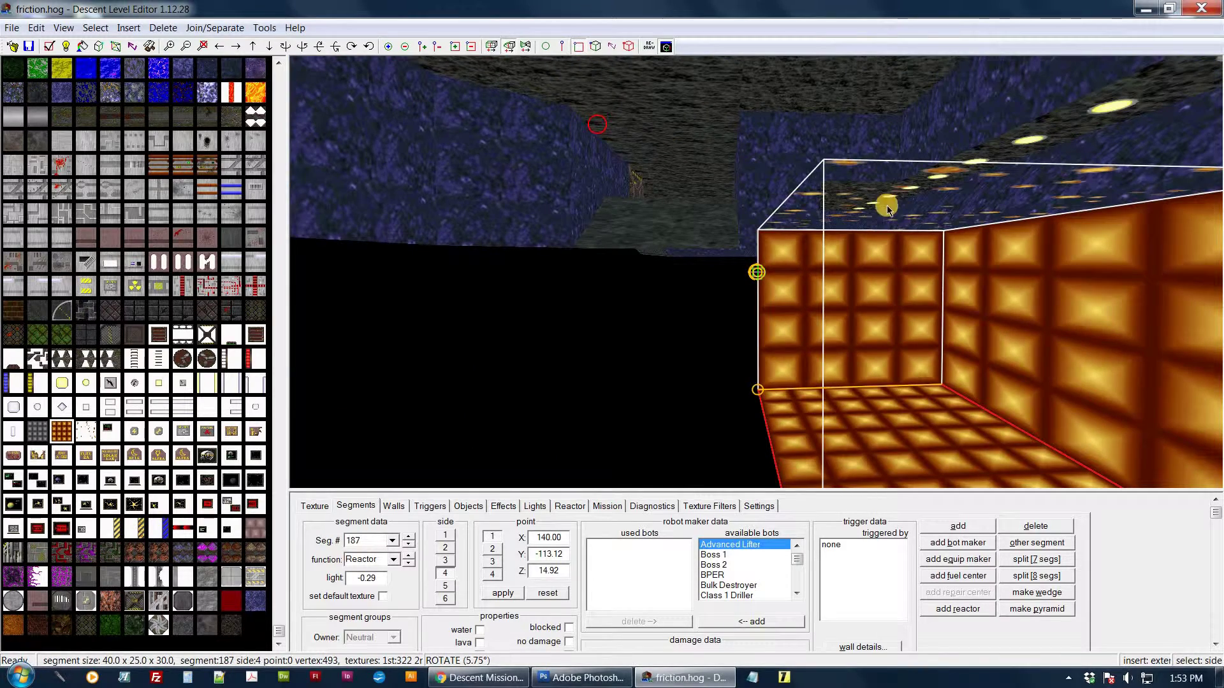
key(Right)
key(Right)
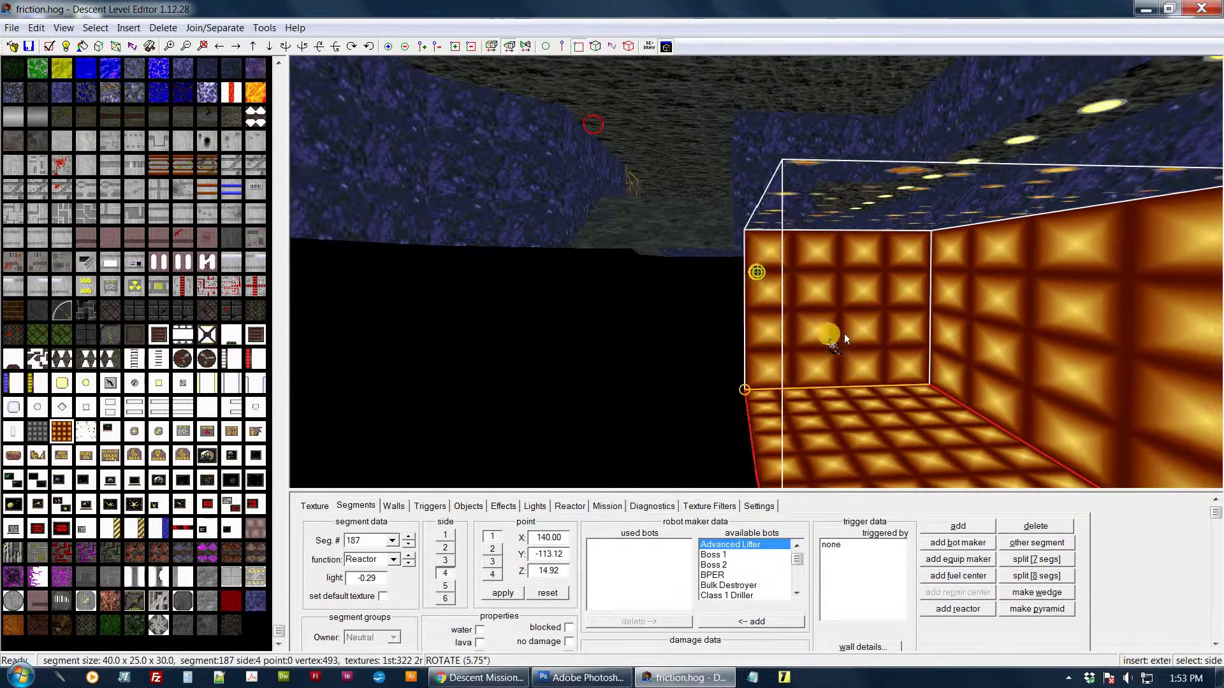
click(835, 201)
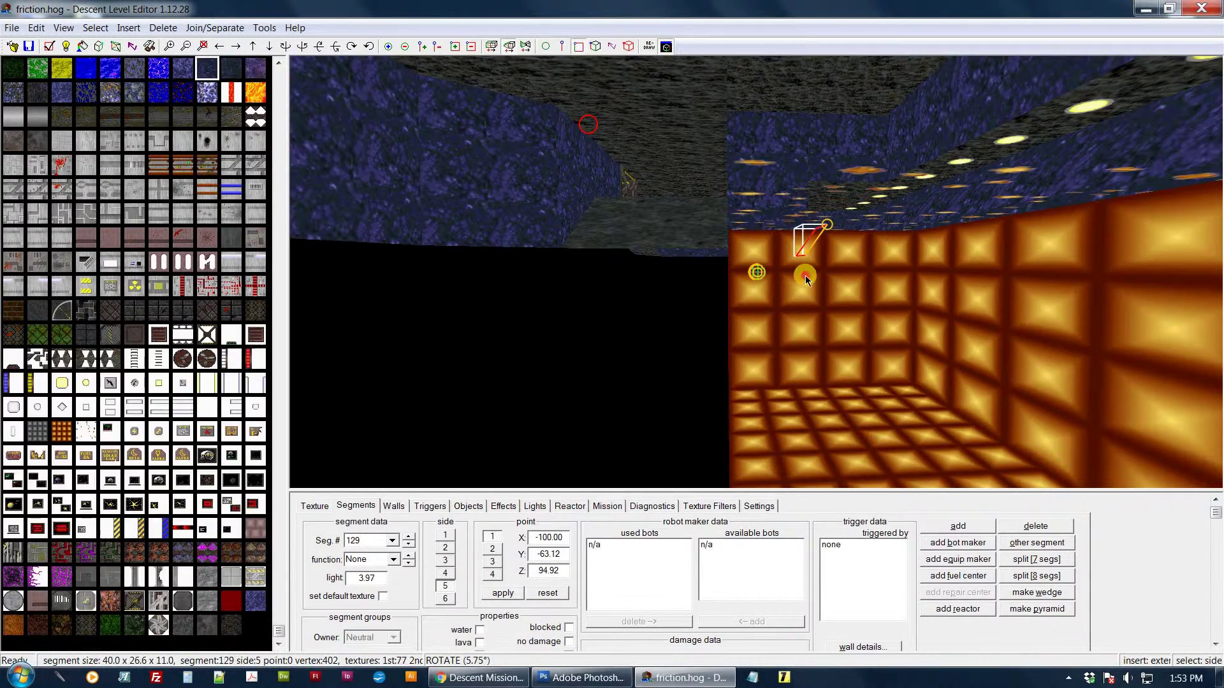
click(814, 266)
key(s)
key(s)
key(s)
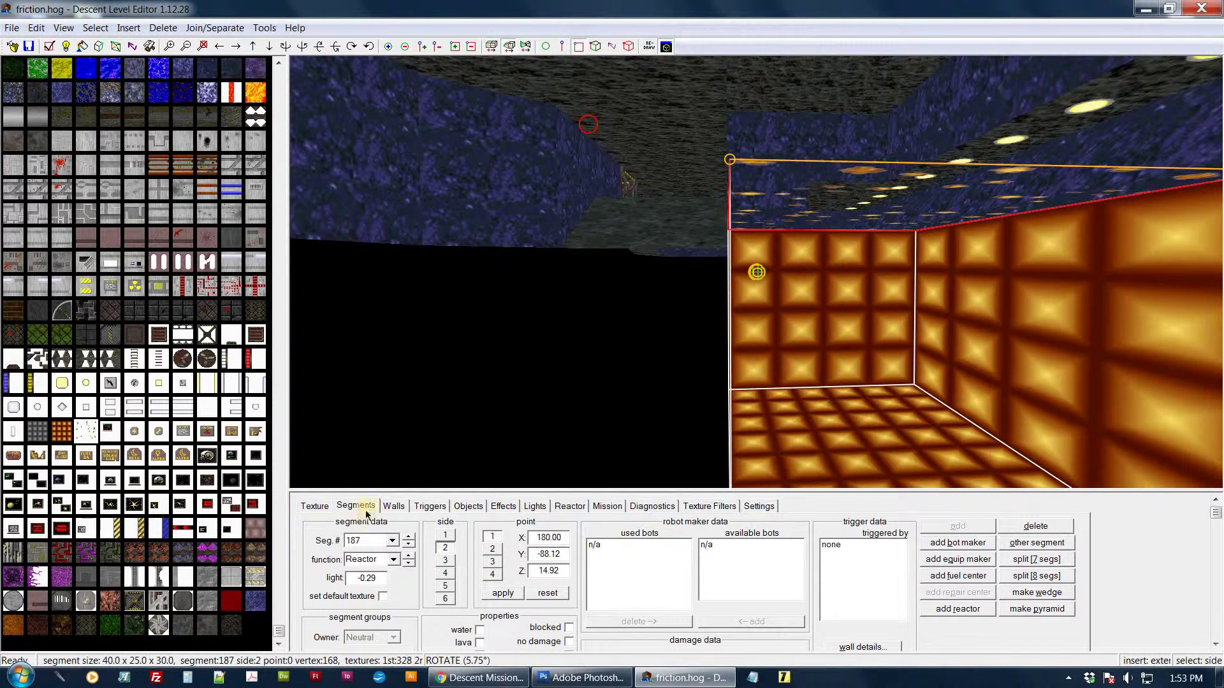
click(393, 505)
click(858, 555)
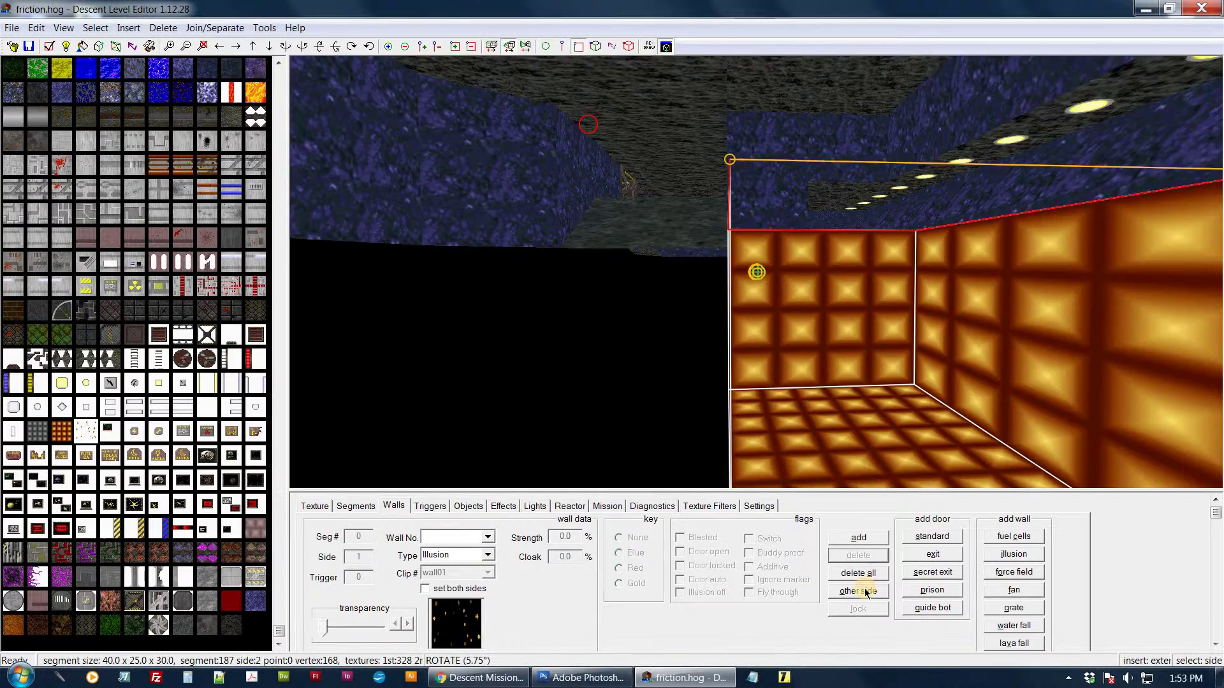
click(858, 590)
click(859, 555)
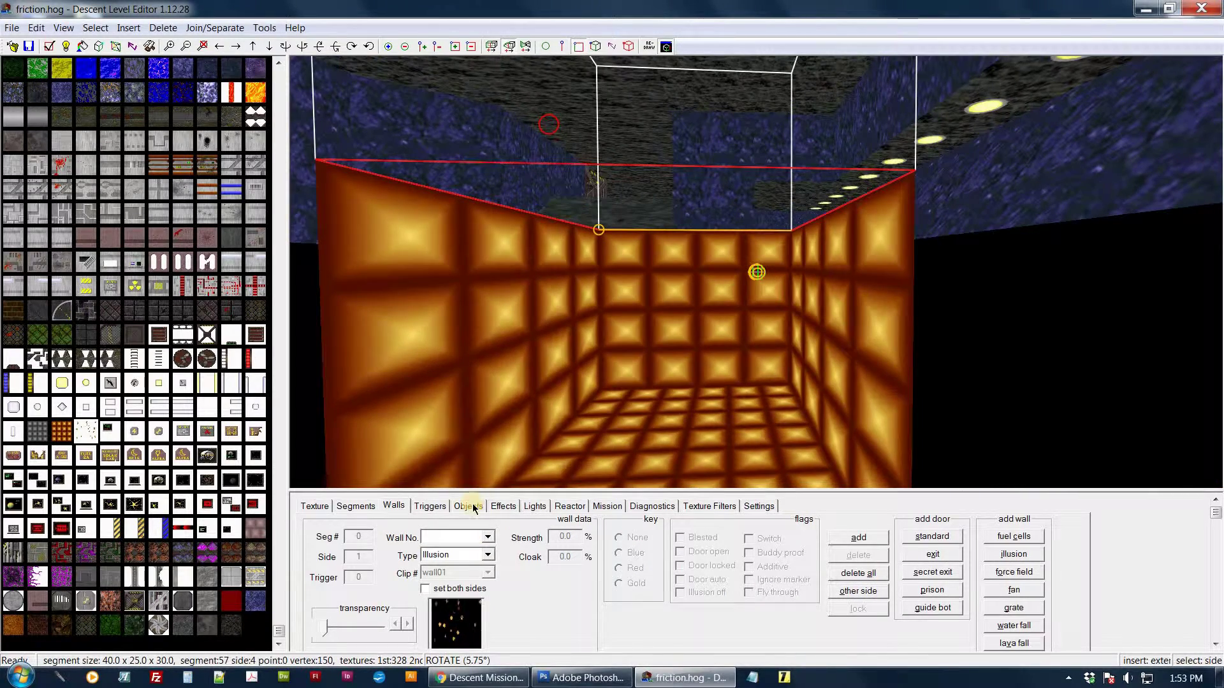
Step: Add a fuel cells wall to segment 57's floor side, over the orange textured segment
click(395, 506)
middle_drag(837, 342, 872, 361)
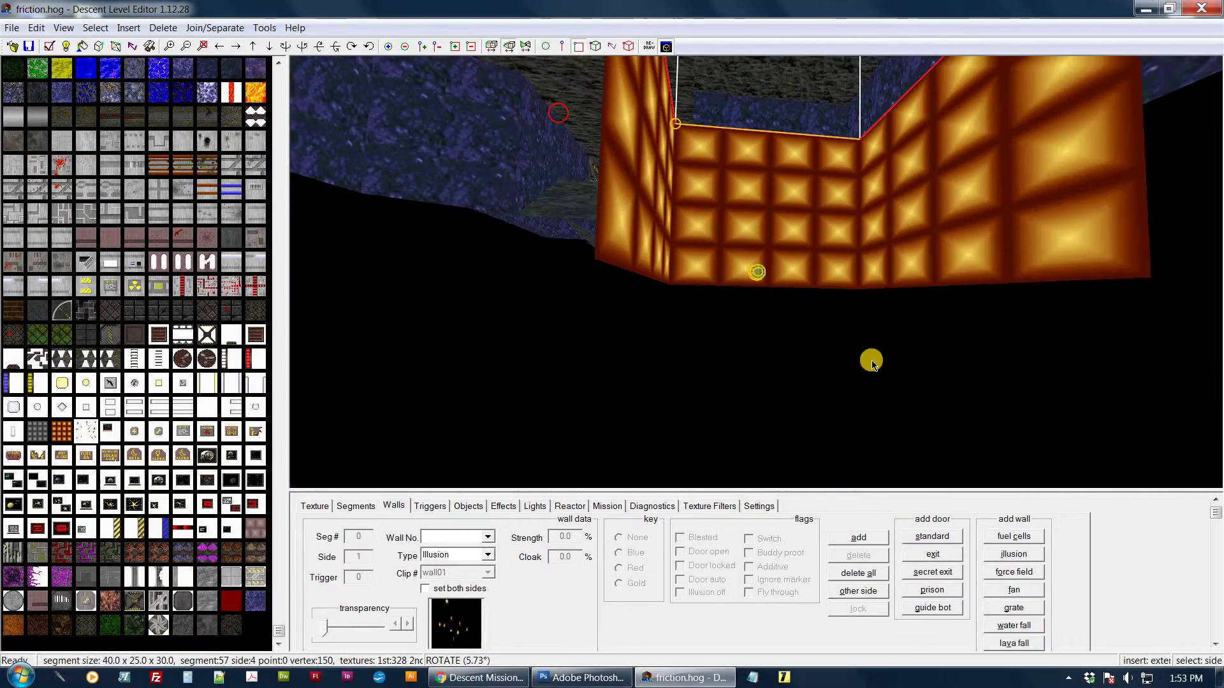
click(1015, 536)
click(1016, 536)
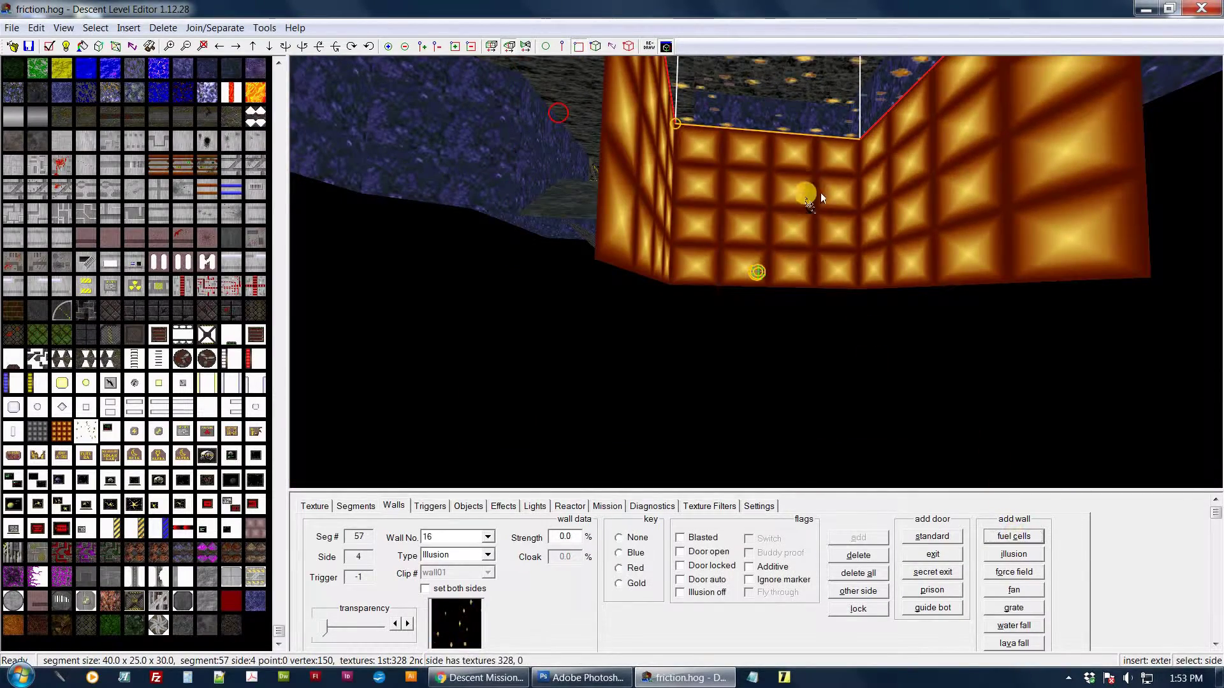
mouse_move(820, 192)
mouse_down()
mouse_move(543, 131)
mouse_move(807, 212)
mouse_up()
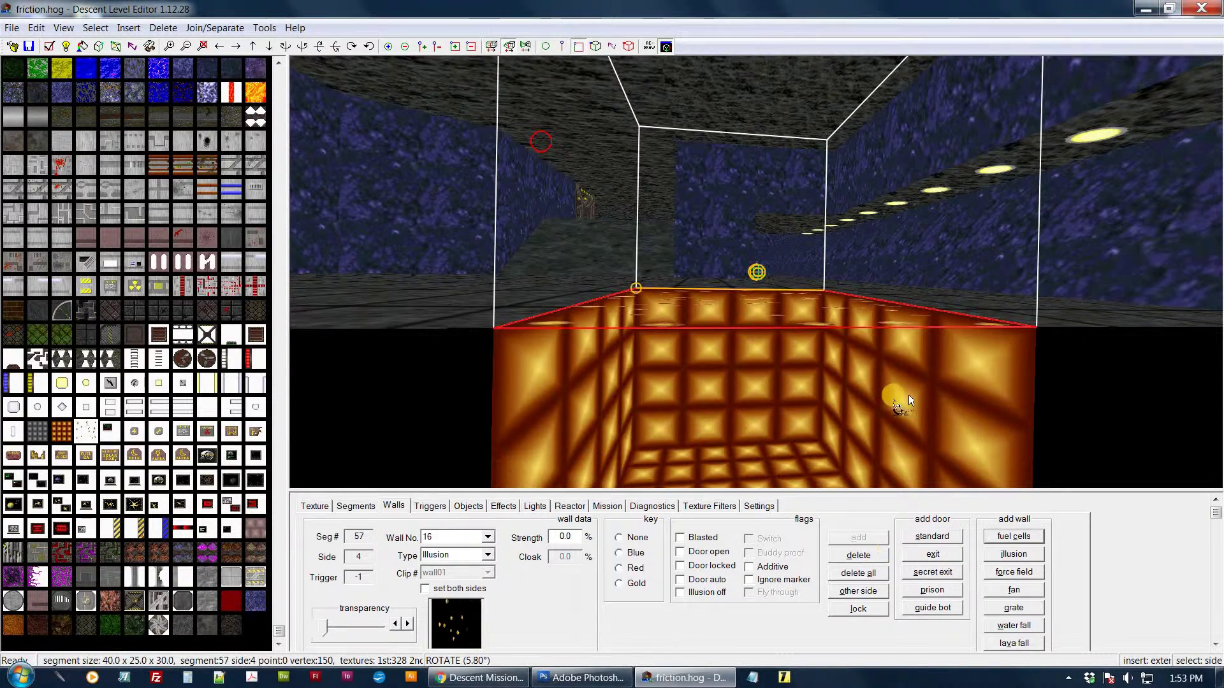
middle_drag(894, 395, 897, 383)
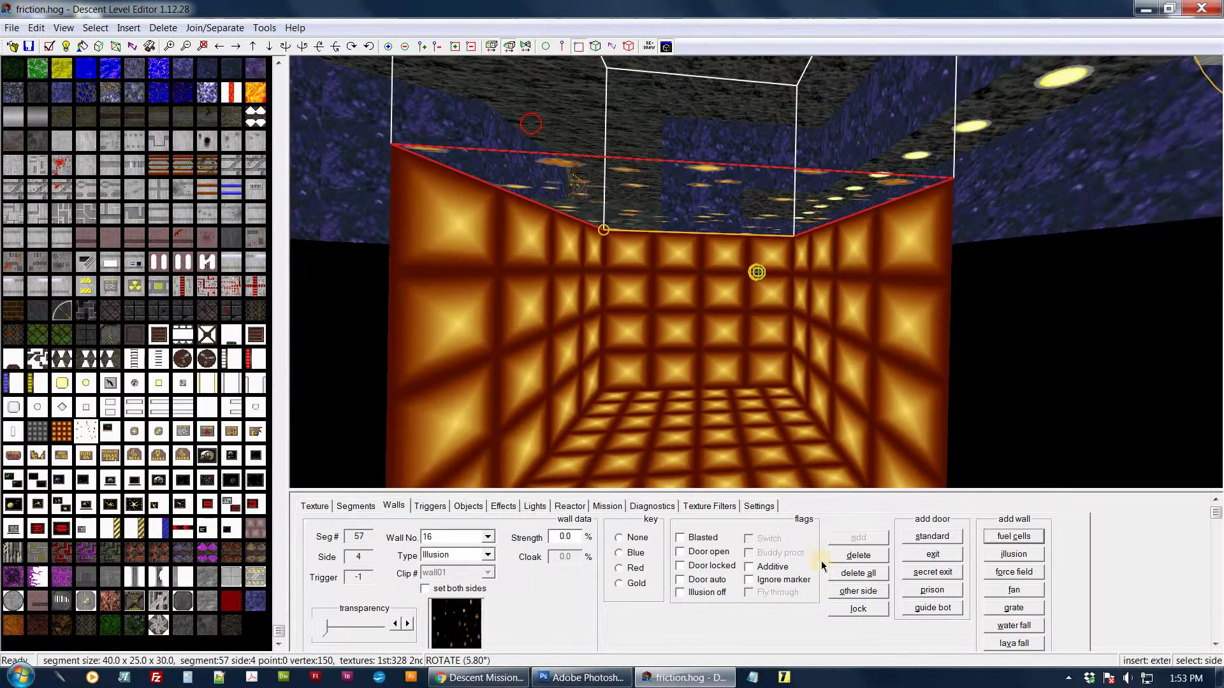
Step: Remove the re-added fuel cells wall from segment 57's floor side and from the adjoining side of segment 187
click(856, 556)
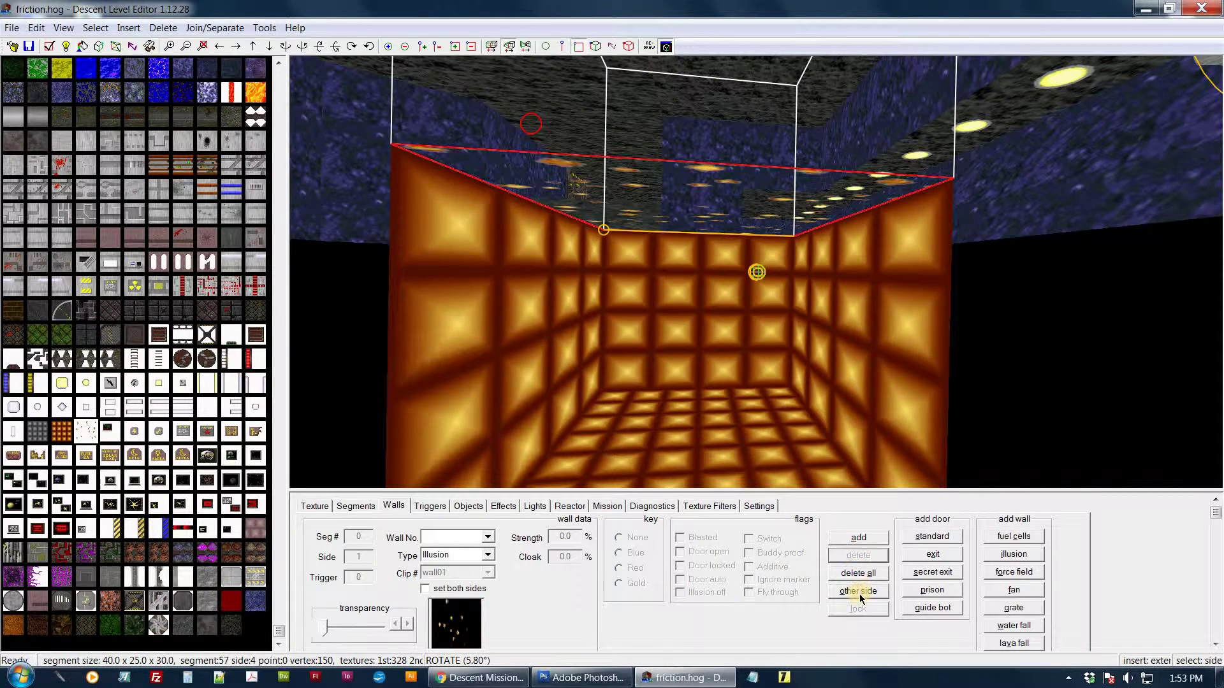
click(858, 592)
click(867, 556)
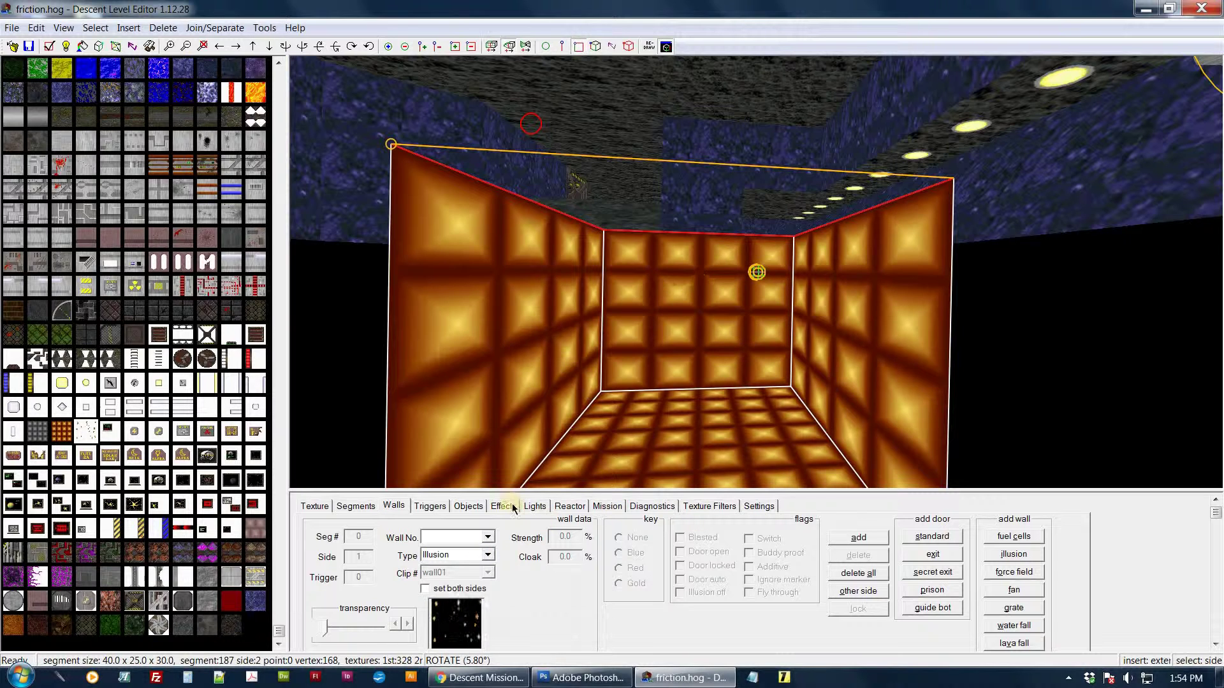
Step: Add a standard door to segment 187's side facing segment 57 and choose the door14 clip
click(487, 555)
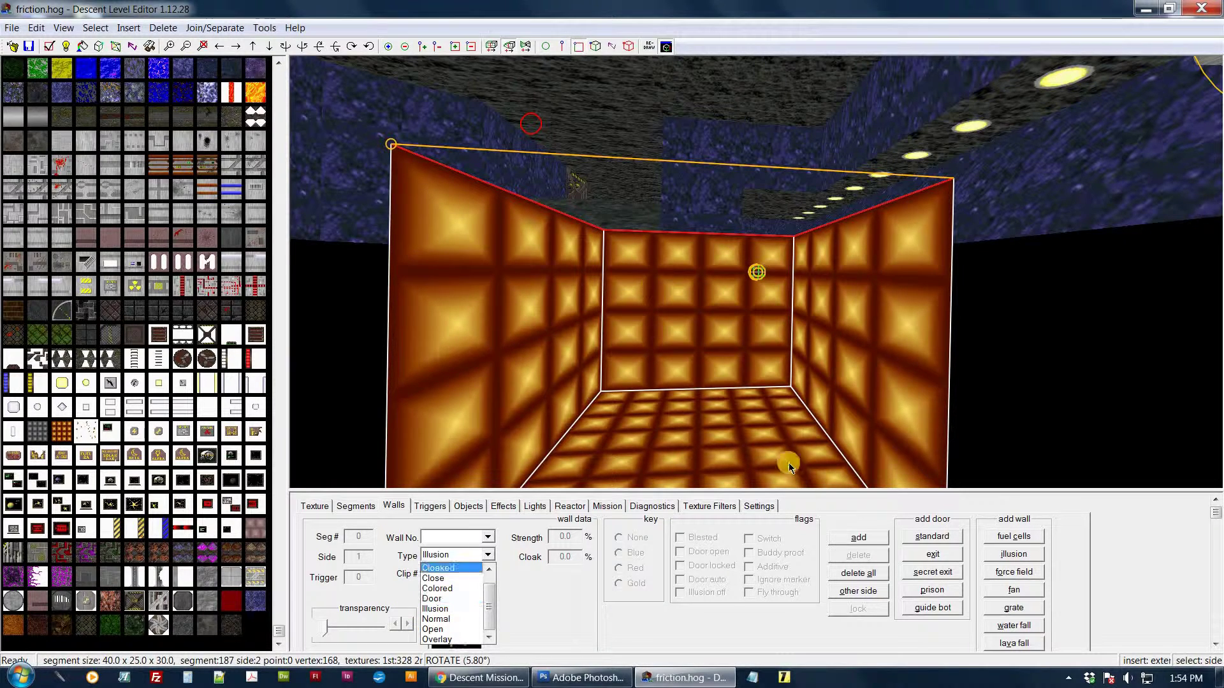
click(934, 539)
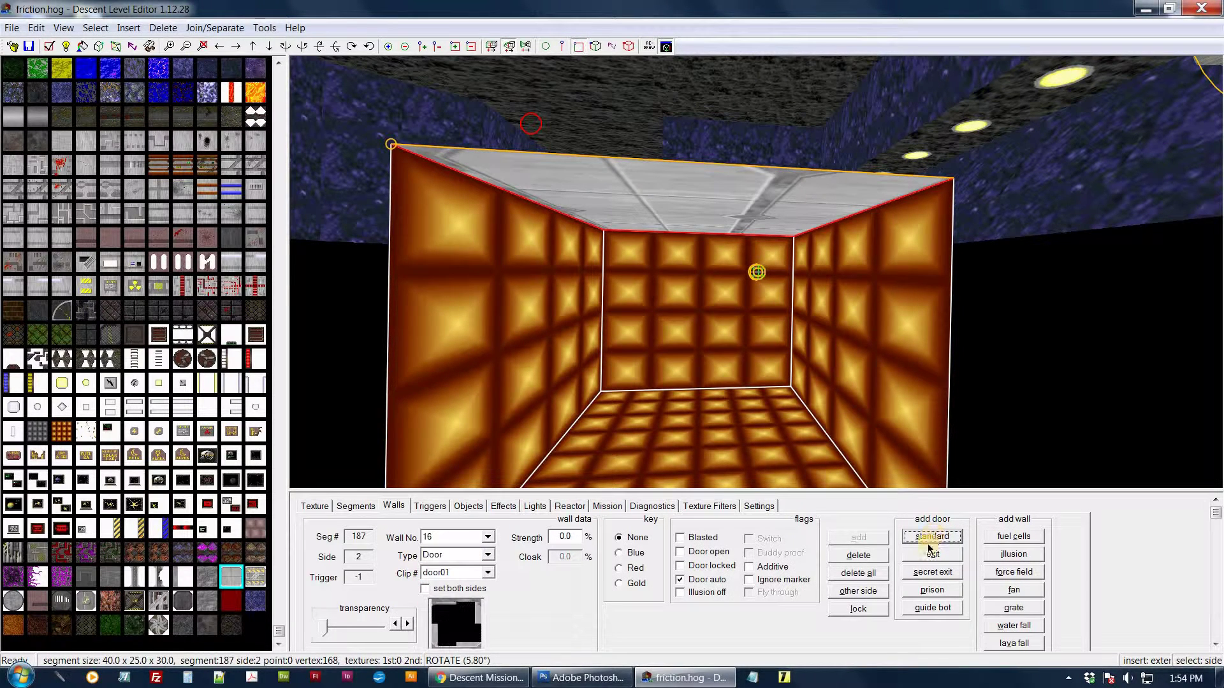
click(486, 573)
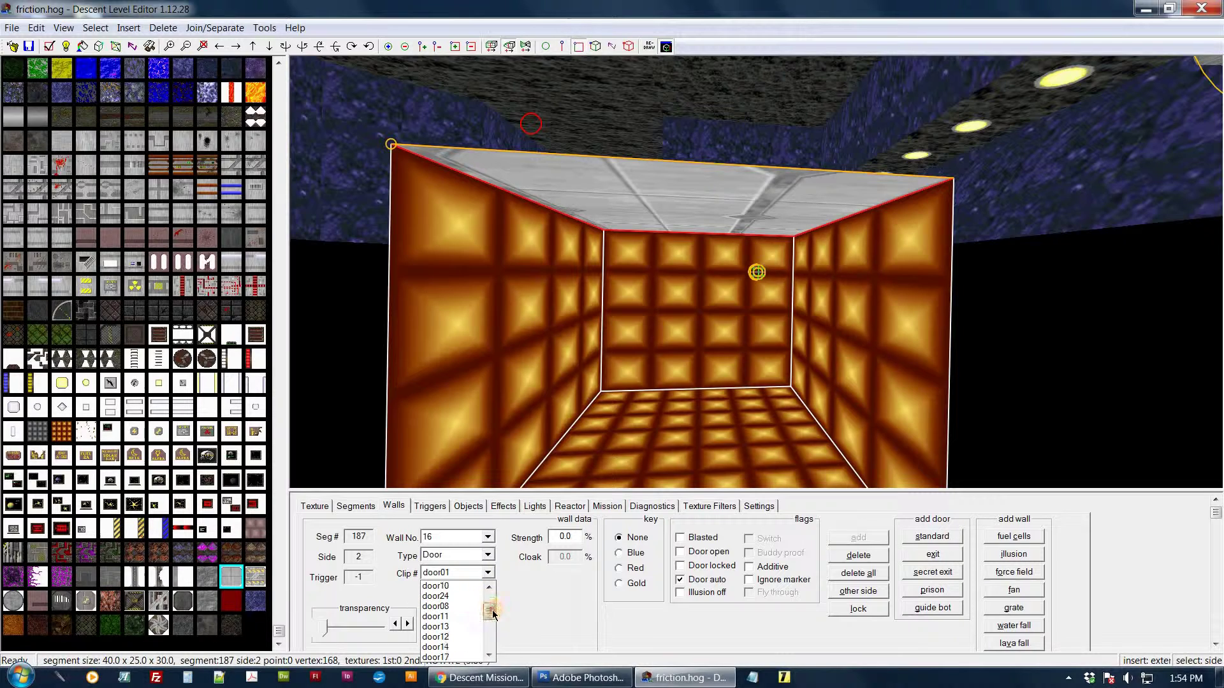
click(456, 647)
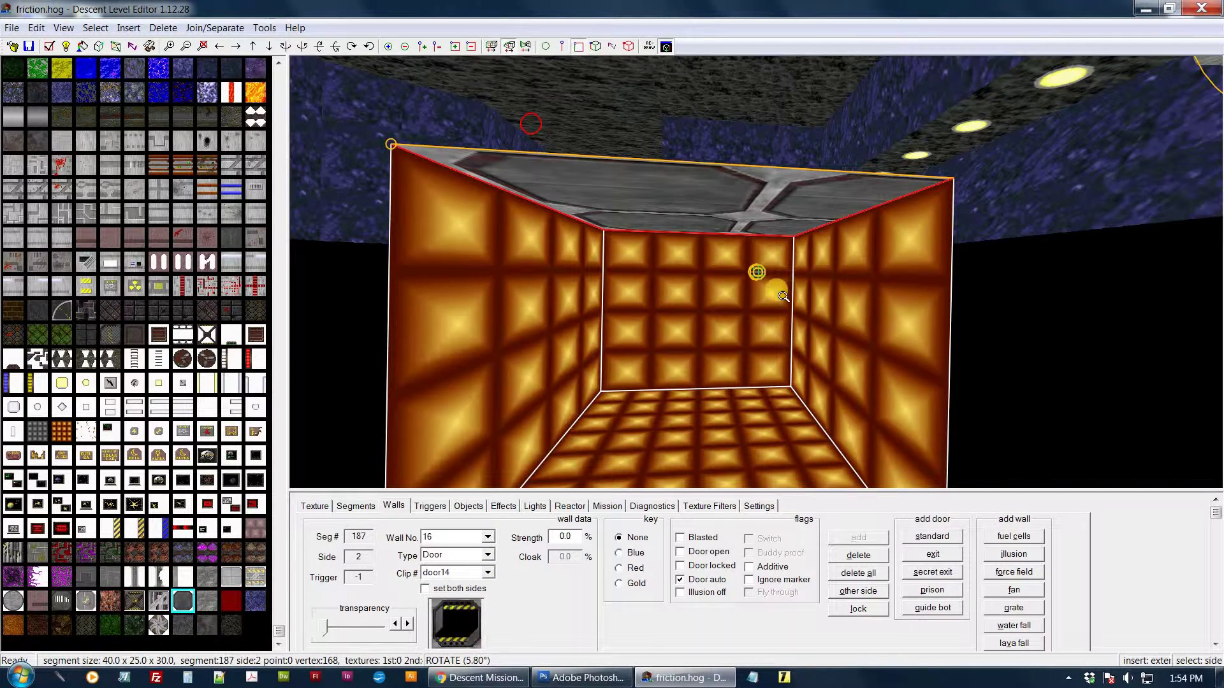
Step: Stretch the door texture so that a single copy fills segment 187's ceiling side
middle_drag(783, 296, 786, 336)
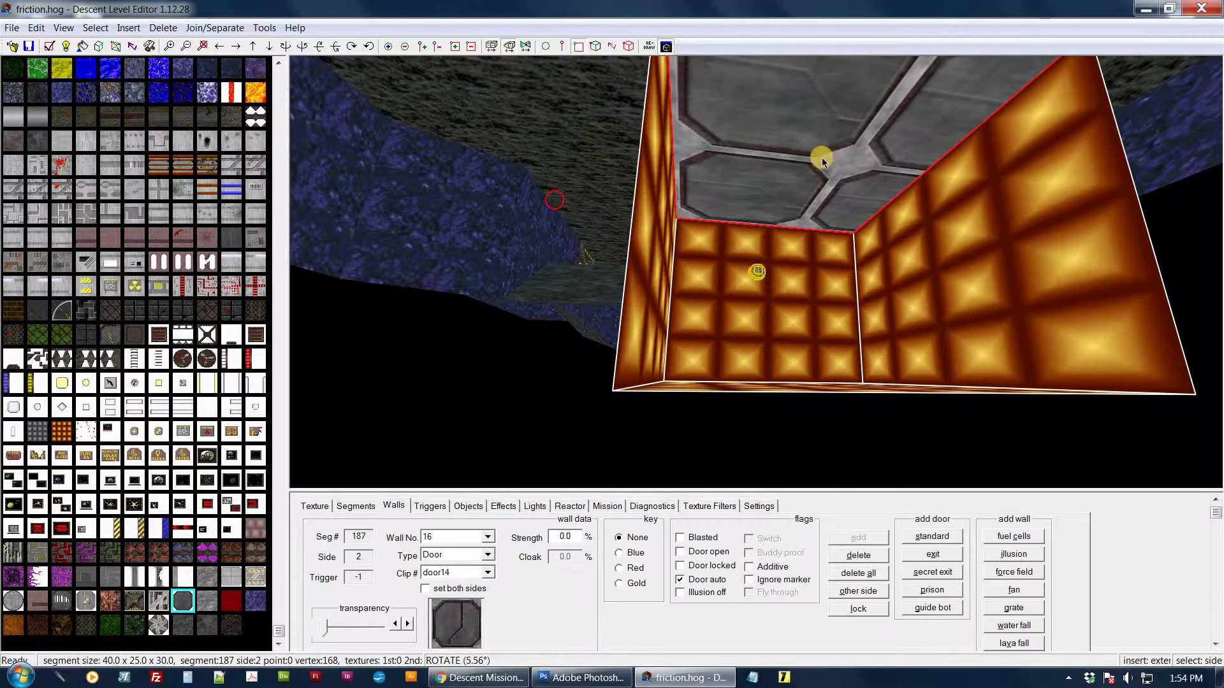
mouse_move(821, 158)
mouse_down()
mouse_move(743, 197)
mouse_move(780, 233)
mouse_up()
click(319, 506)
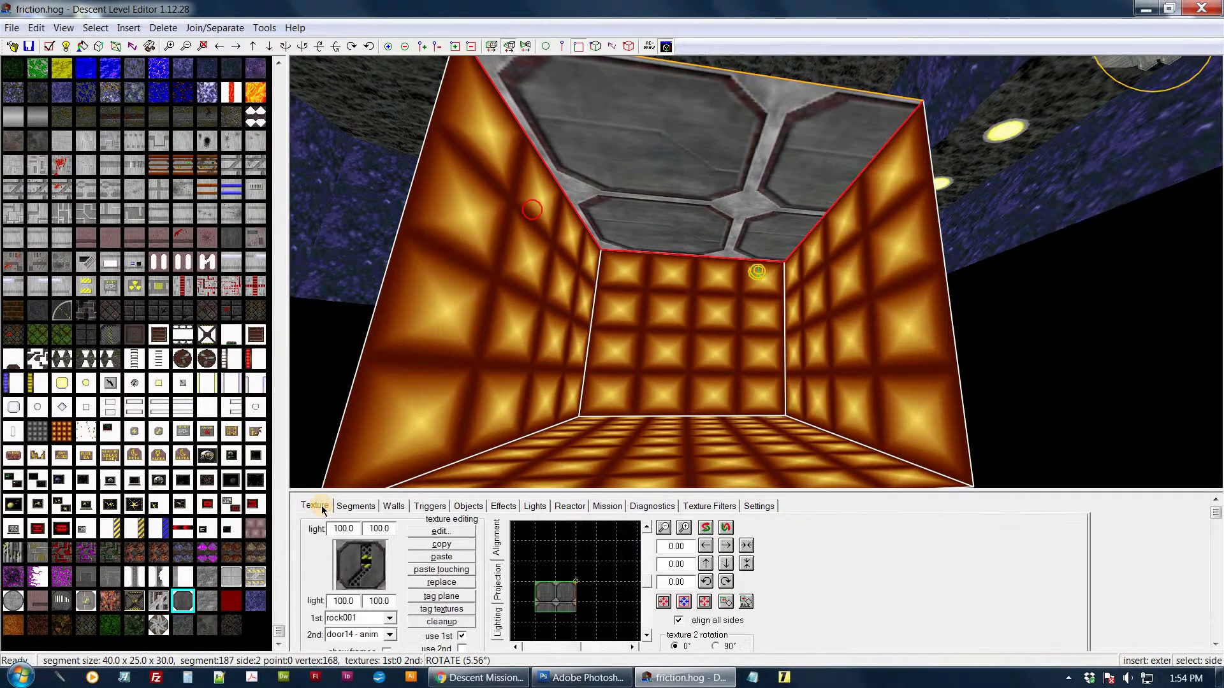
click(704, 601)
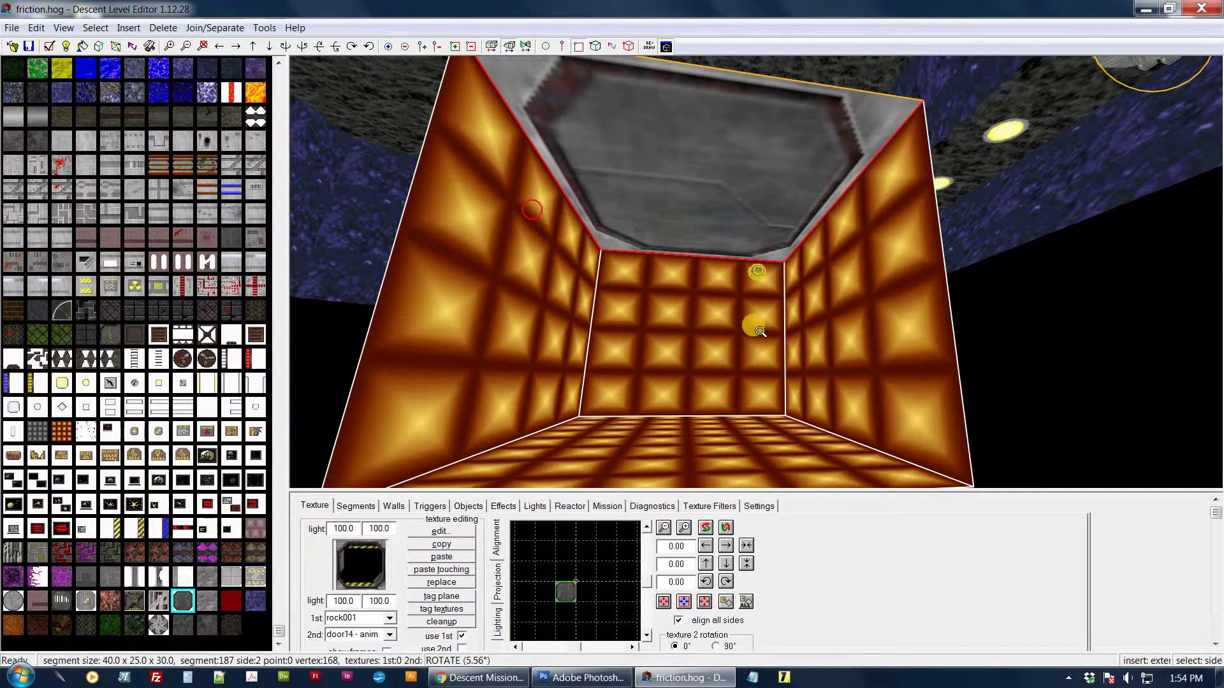
Step: Set the second texture of segment 57's floor side to door14 and fit it to the side
drag(754, 327, 758, 293)
click(757, 302)
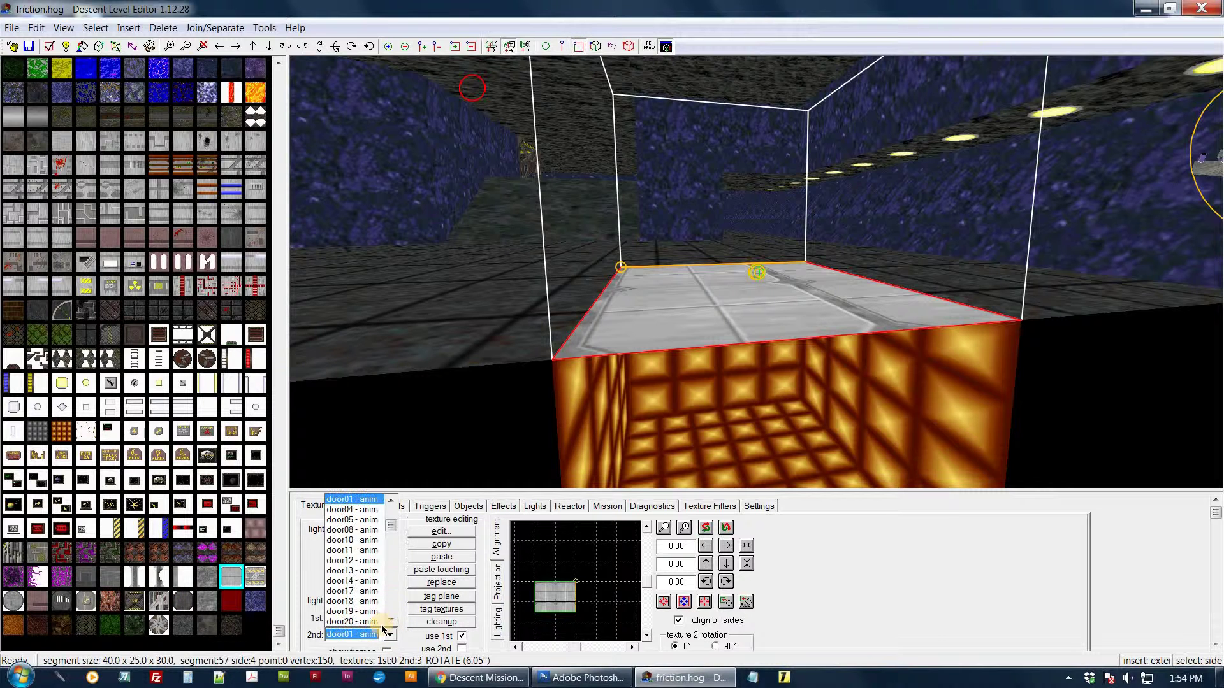
click(352, 580)
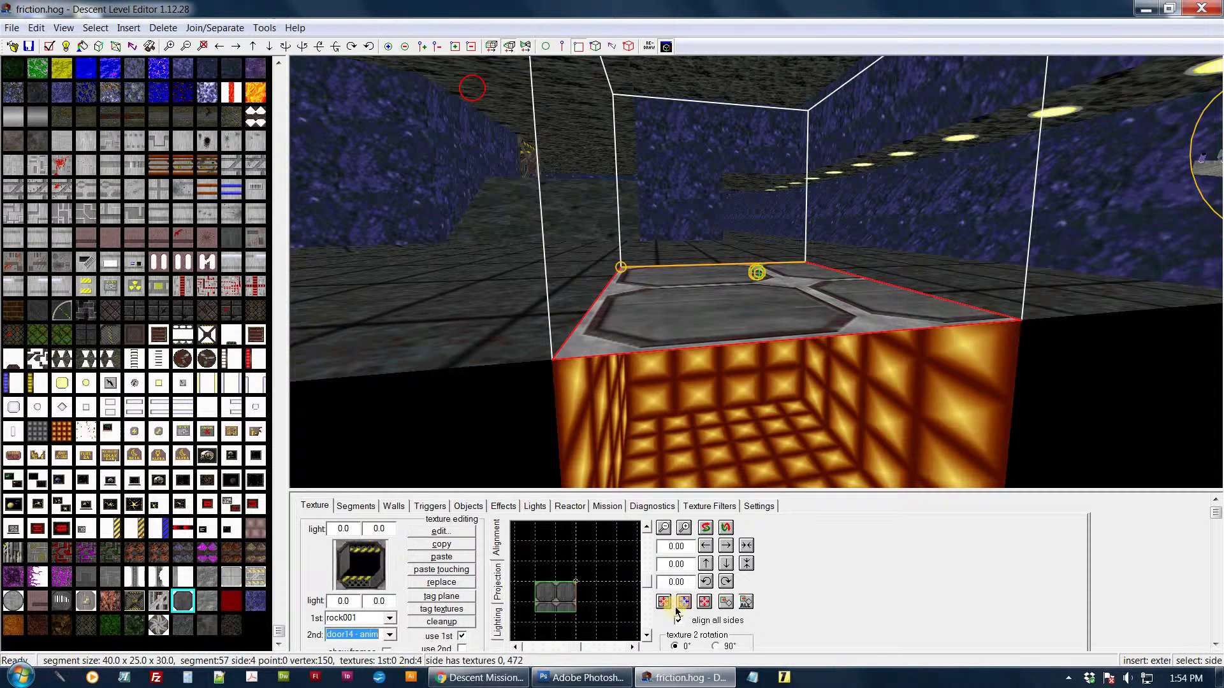
click(705, 610)
mouse_move(778, 350)
mouse_down()
mouse_move(802, 328)
mouse_move(803, 361)
mouse_move(794, 368)
mouse_move(789, 350)
mouse_move(788, 363)
mouse_up()
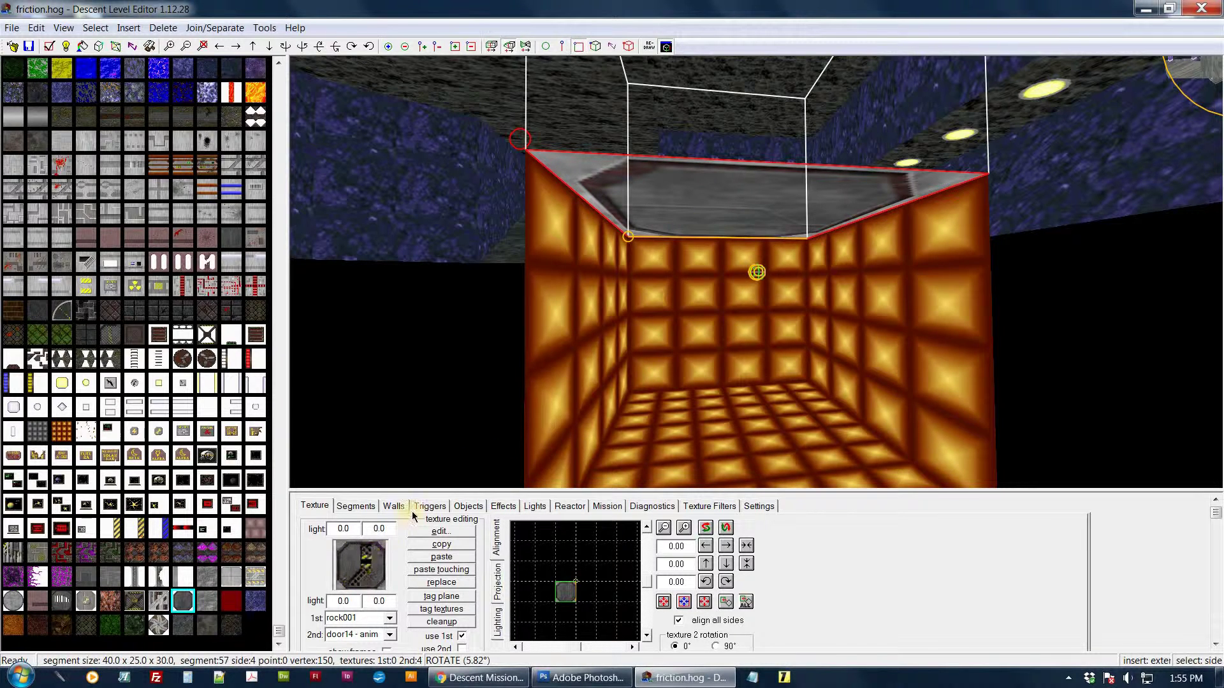
click(663, 601)
Step: Insert two new segments in a row beneath the floor side of segment 187
drag(713, 291, 698, 400)
click(698, 400)
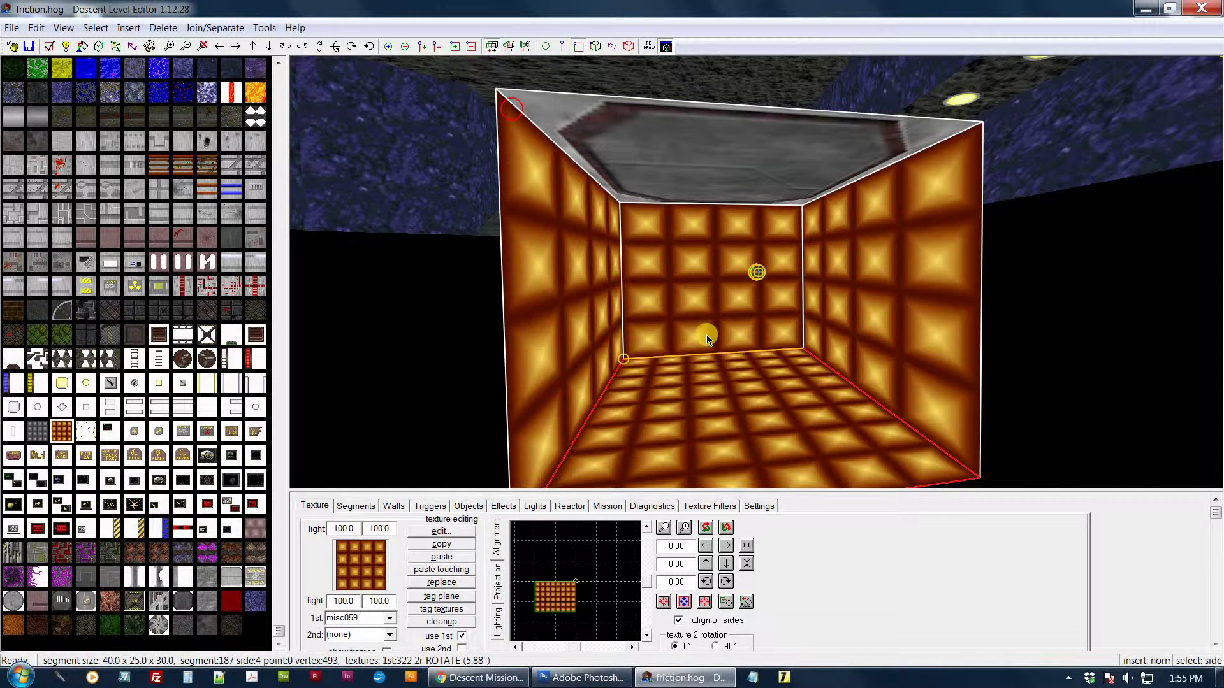
key(Insert)
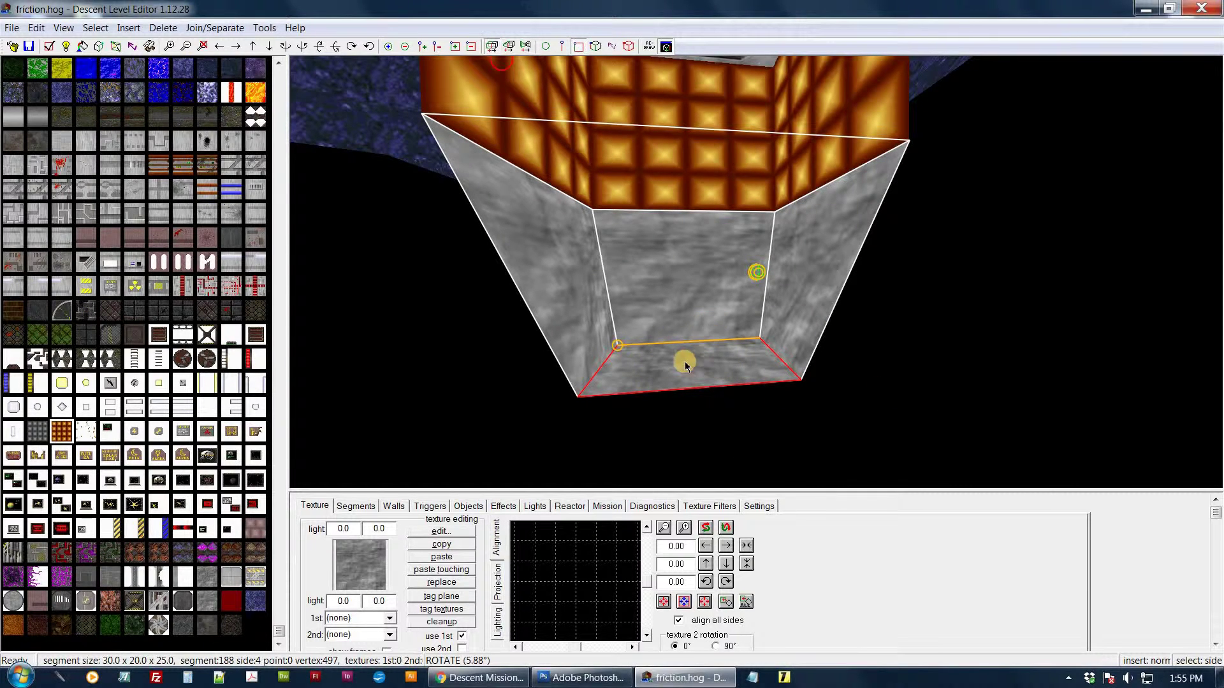
click(685, 365)
key(Insert)
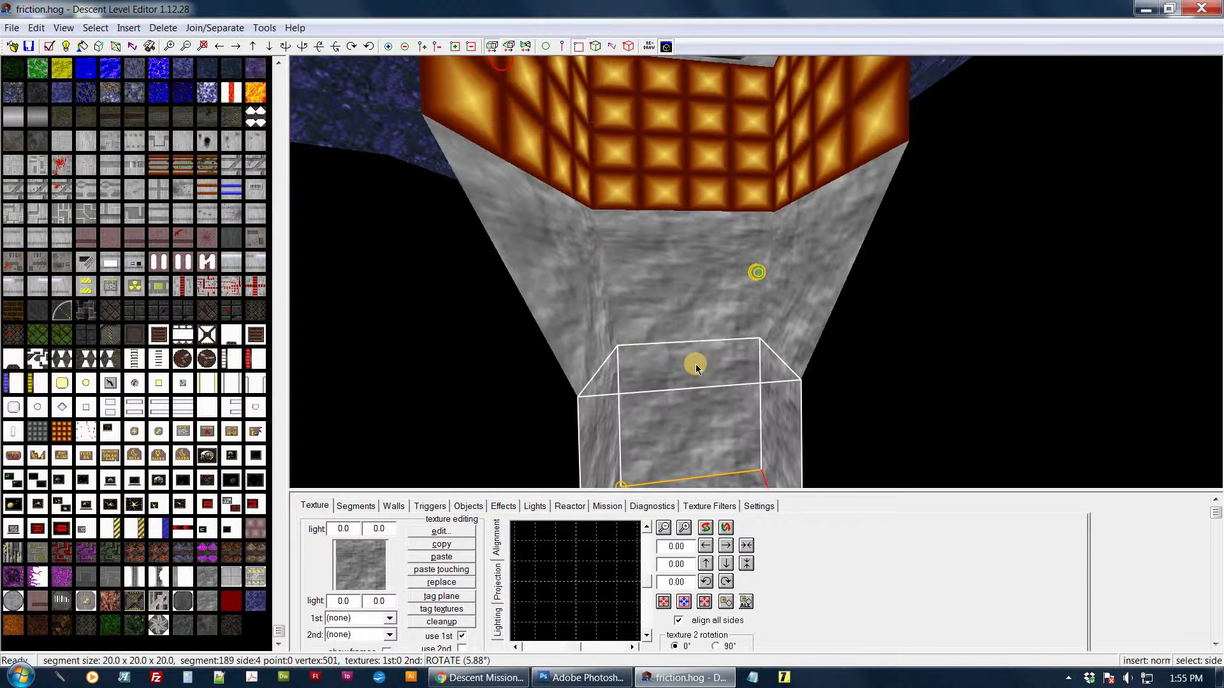
Step: Add a standard door to segment 188's side that leads to segment 189
click(691, 308)
key(s)
key(s)
key(s)
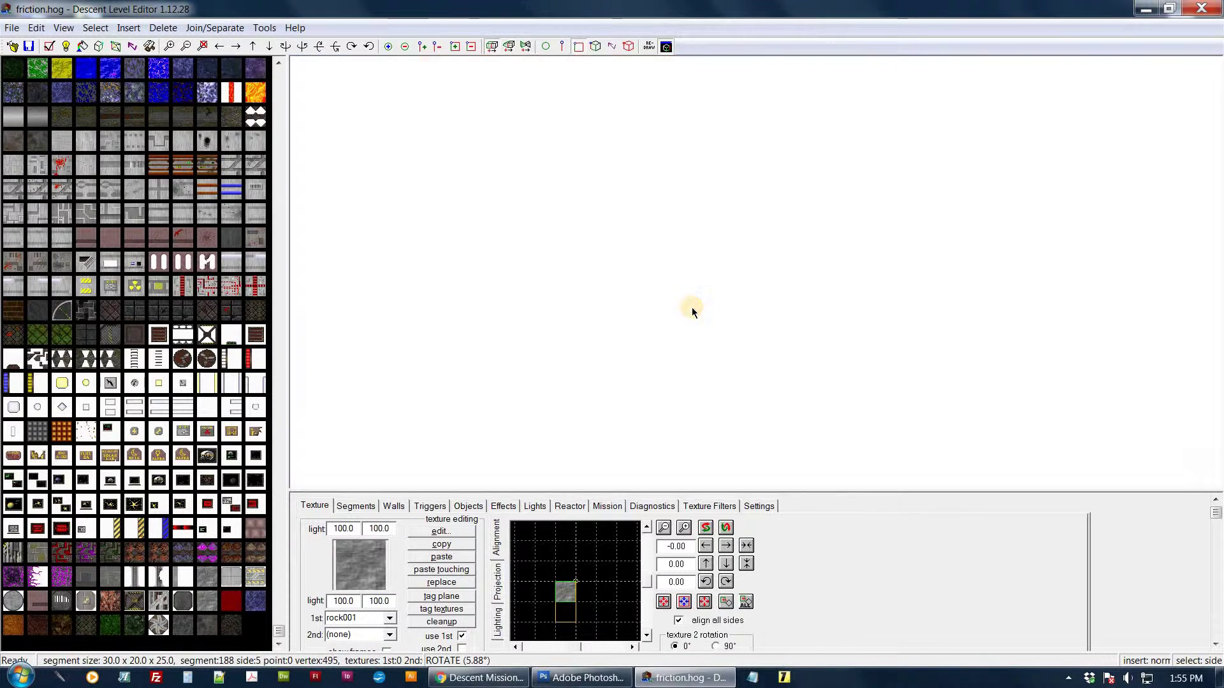
click(393, 506)
click(932, 537)
click(711, 376)
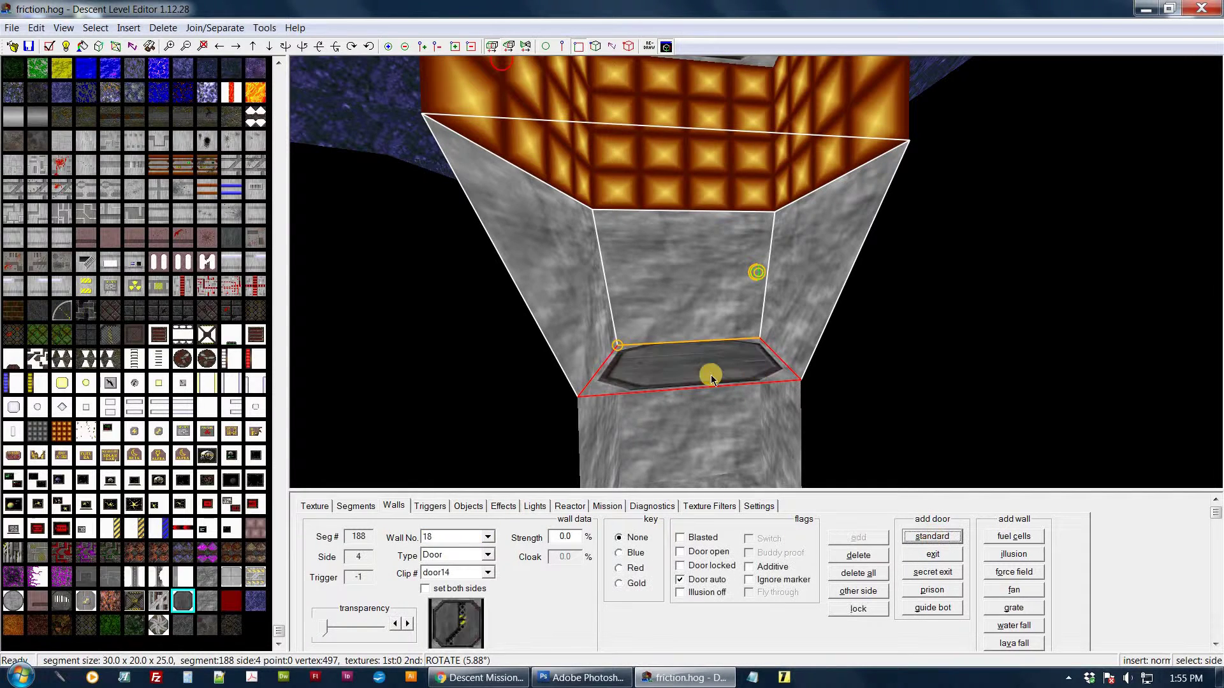
Step: Check the opposite side of the new door, and delete segments 189 and 188
middle_drag(689, 375, 840, 527)
drag(773, 314, 799, 305)
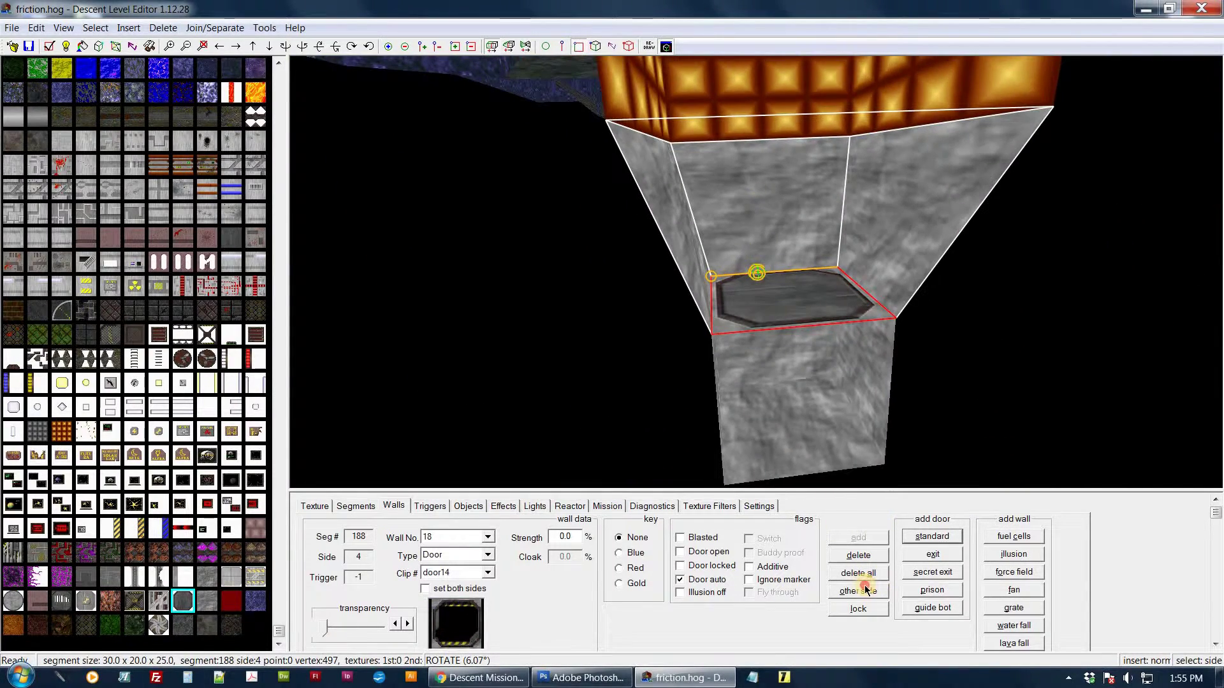
click(866, 590)
drag(743, 357, 757, 358)
mouse_move(845, 326)
mouse_down()
mouse_move(843, 361)
mouse_move(842, 350)
mouse_move(863, 381)
mouse_move(858, 362)
mouse_up()
key(Delete)
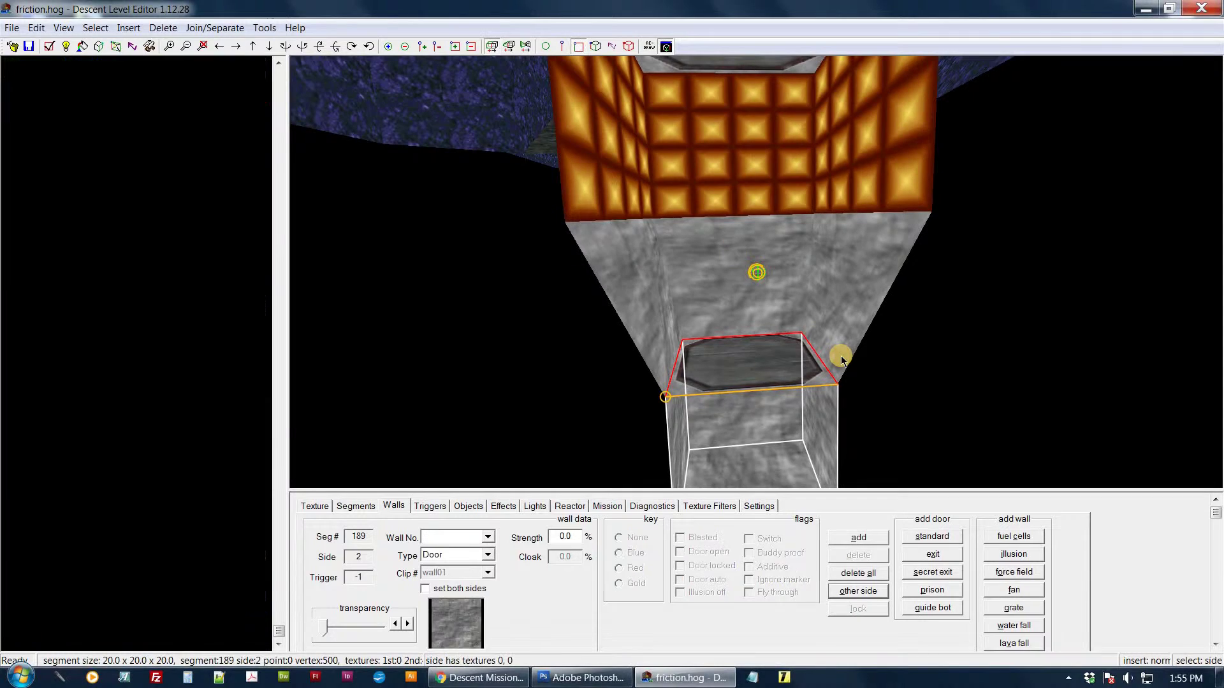
key(Delete)
Step: Change the wall type to Normal on both sides of the opening between segments 187 and 57
middle_drag(906, 167, 921, 245)
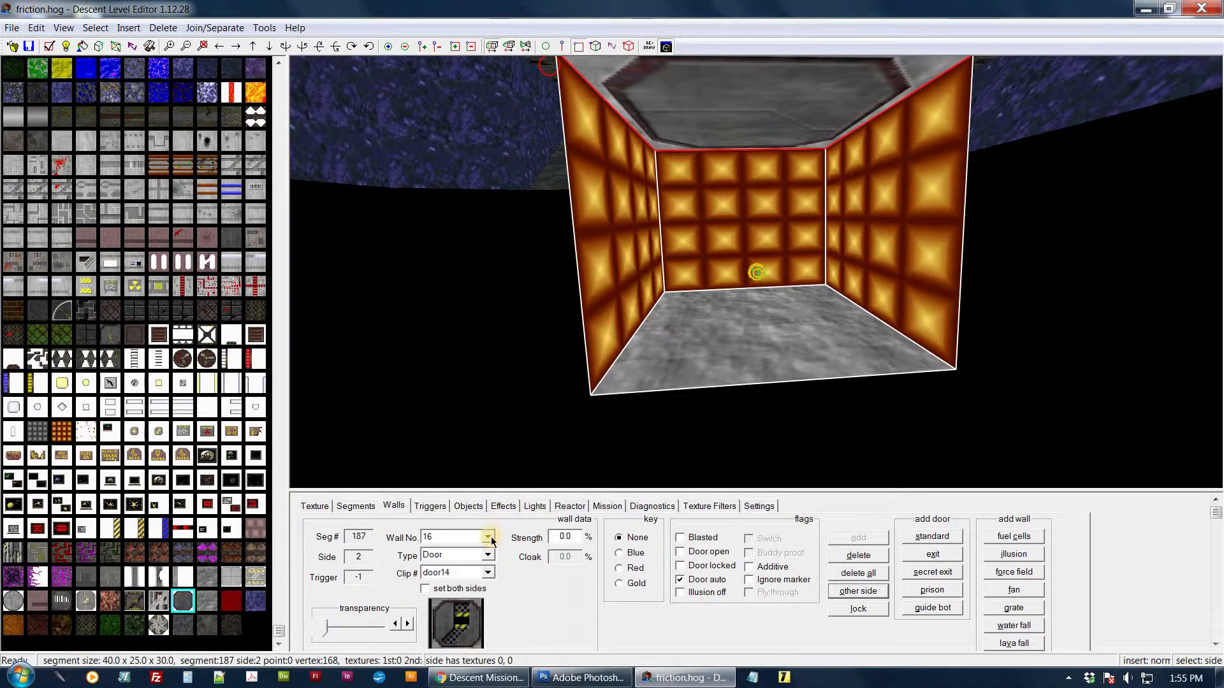
click(469, 555)
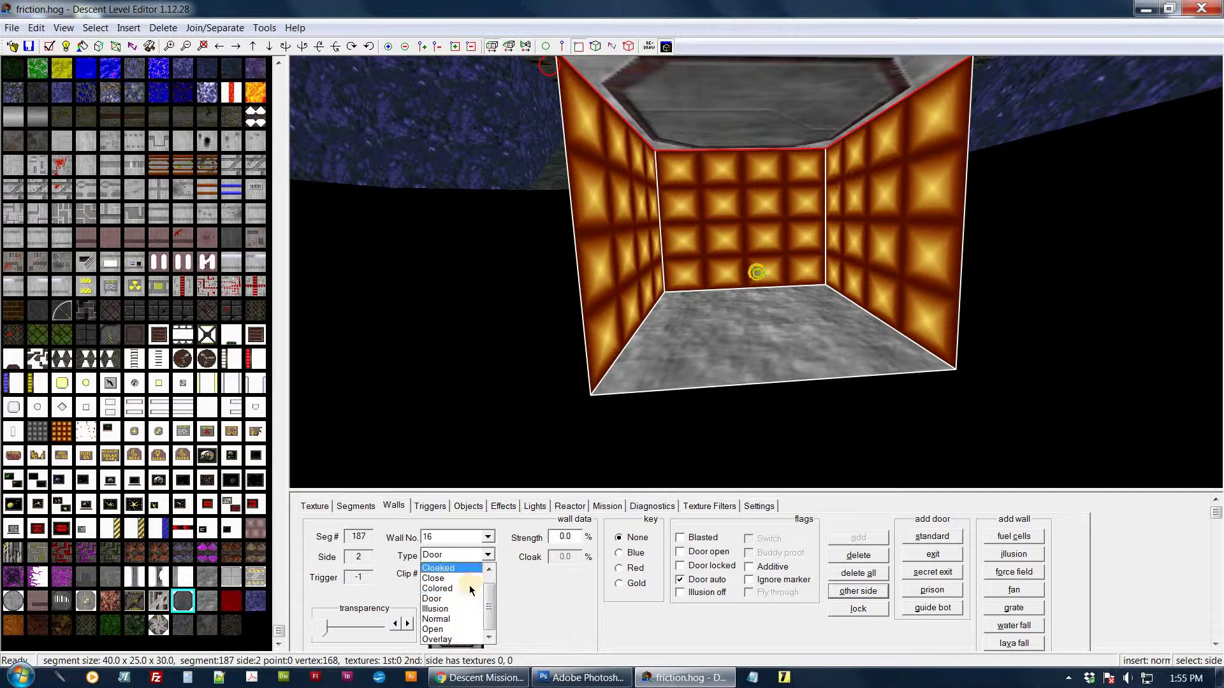
click(455, 617)
click(865, 592)
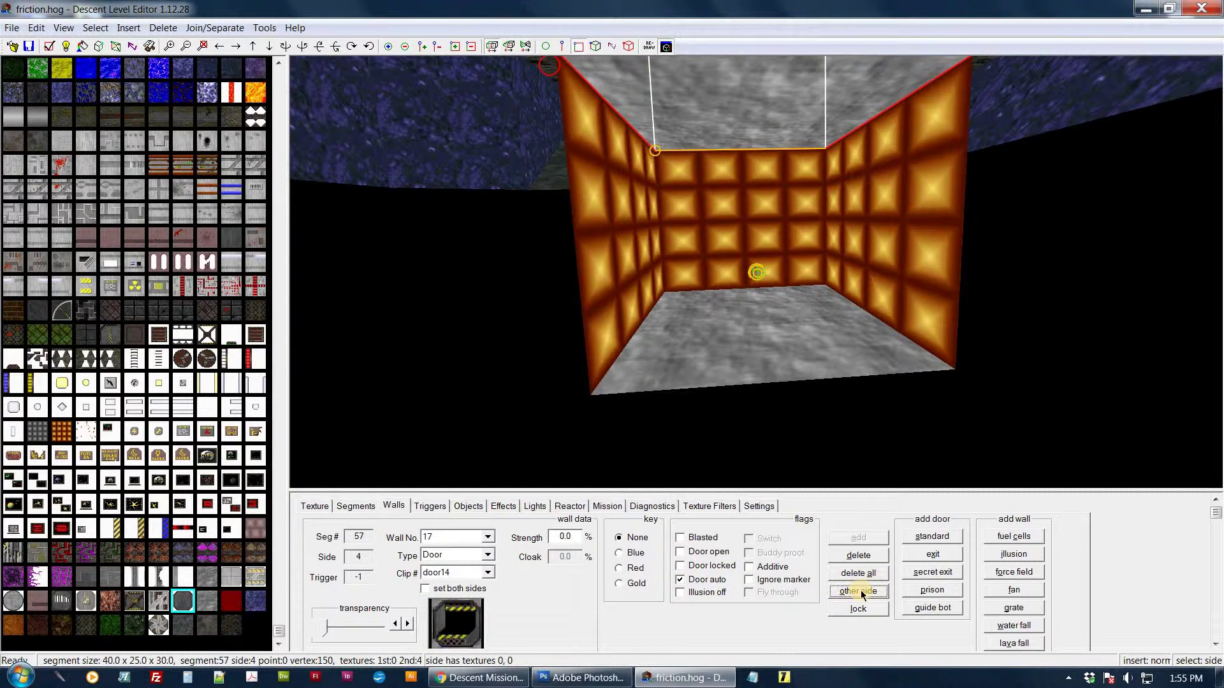
click(489, 556)
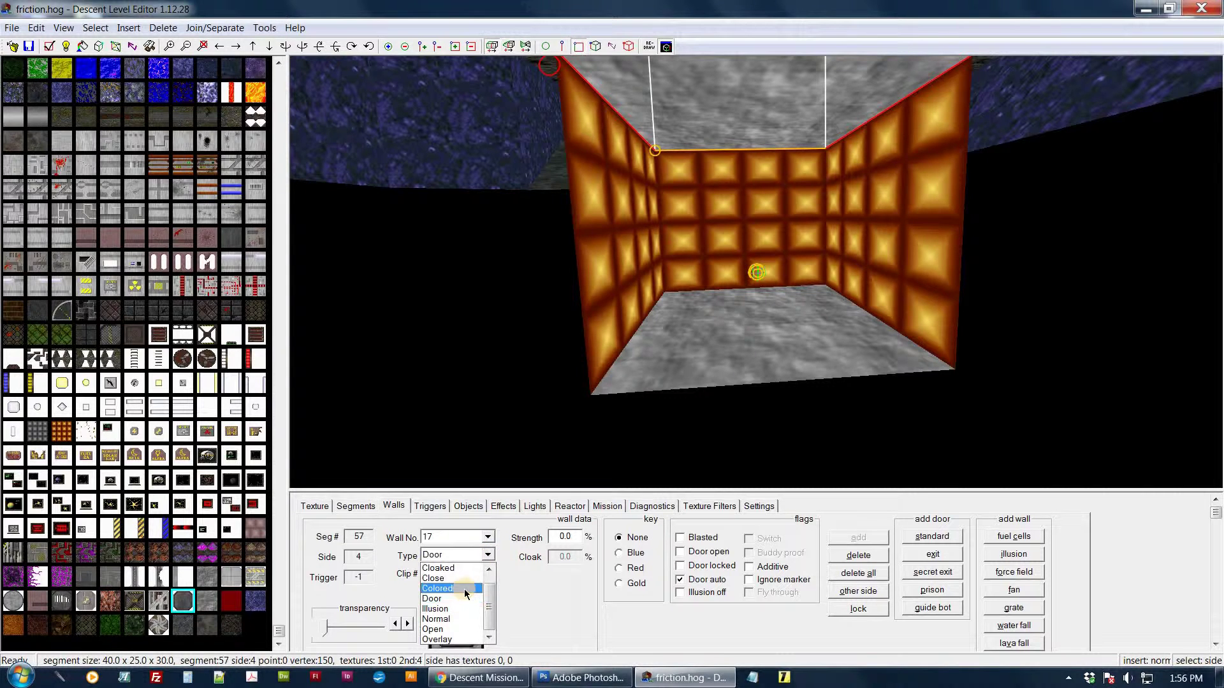
click(459, 619)
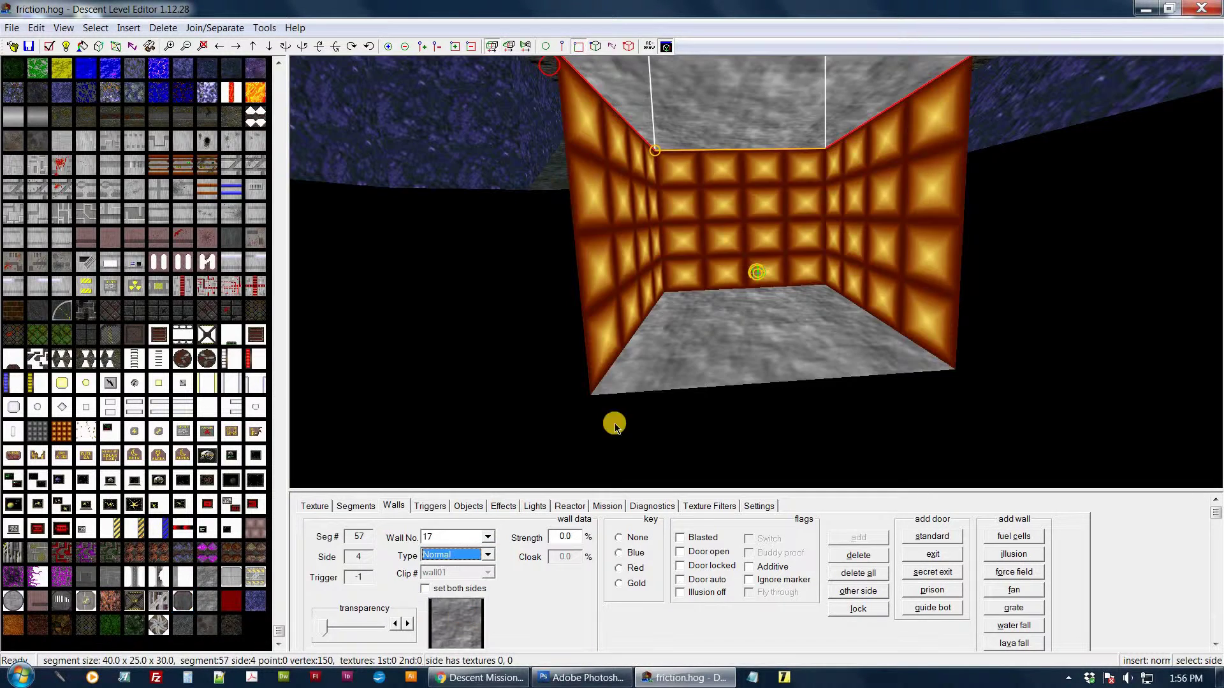
Step: Apply the pinkish padded texture to both sides of the wall between segments 57 and 187
middle_drag(790, 144, 818, 121)
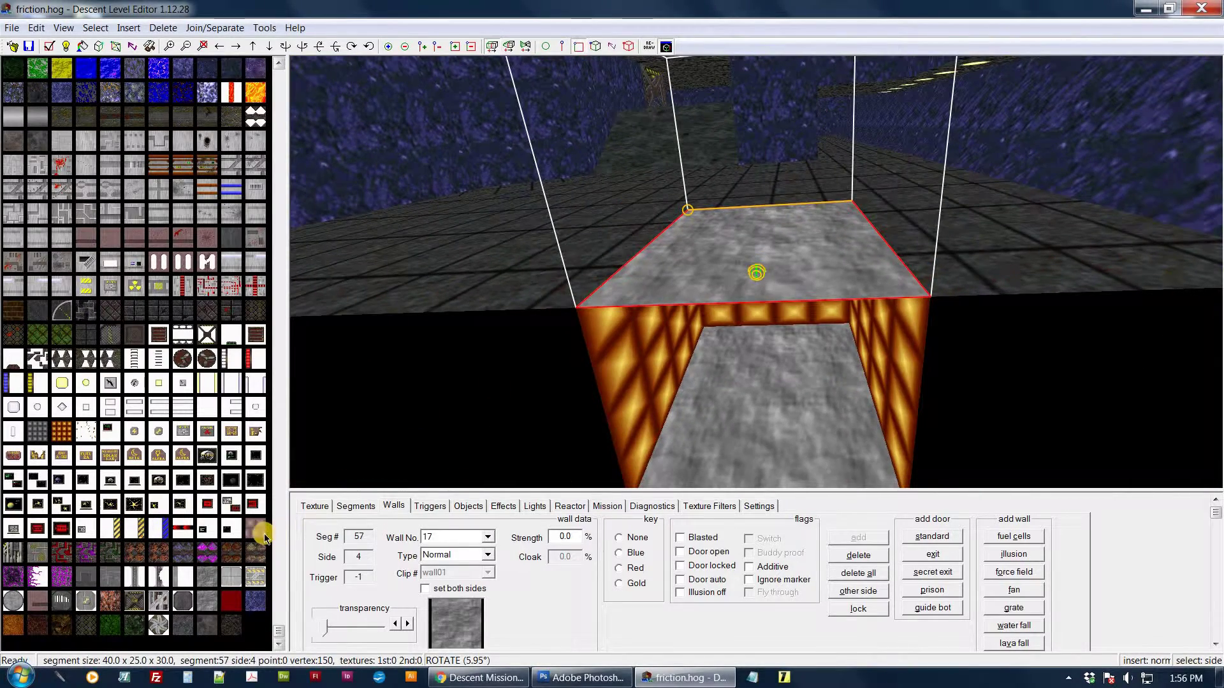
click(255, 528)
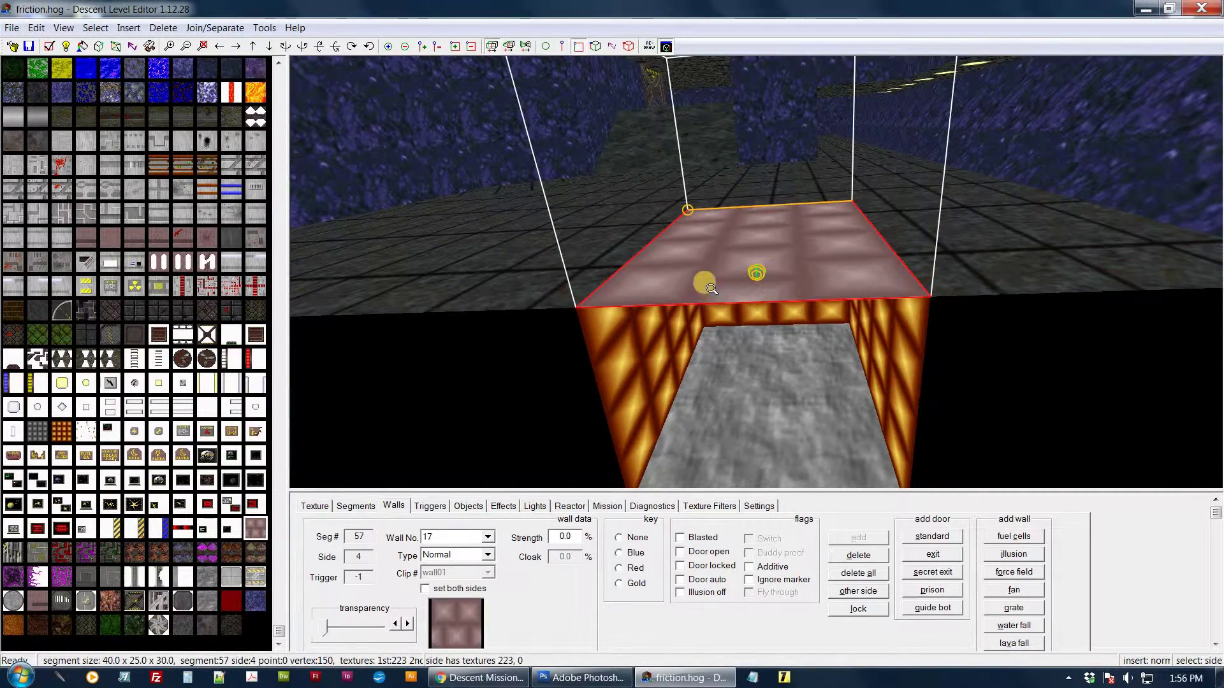
middle_drag(705, 281, 715, 286)
click(815, 76)
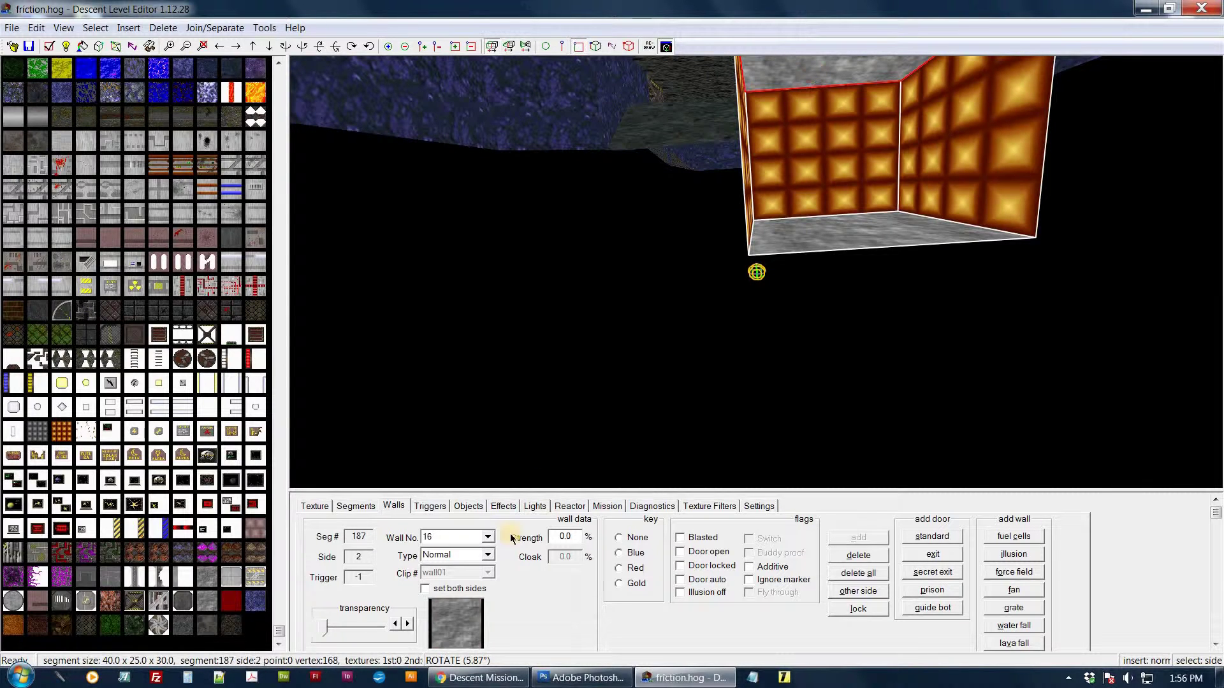
click(255, 528)
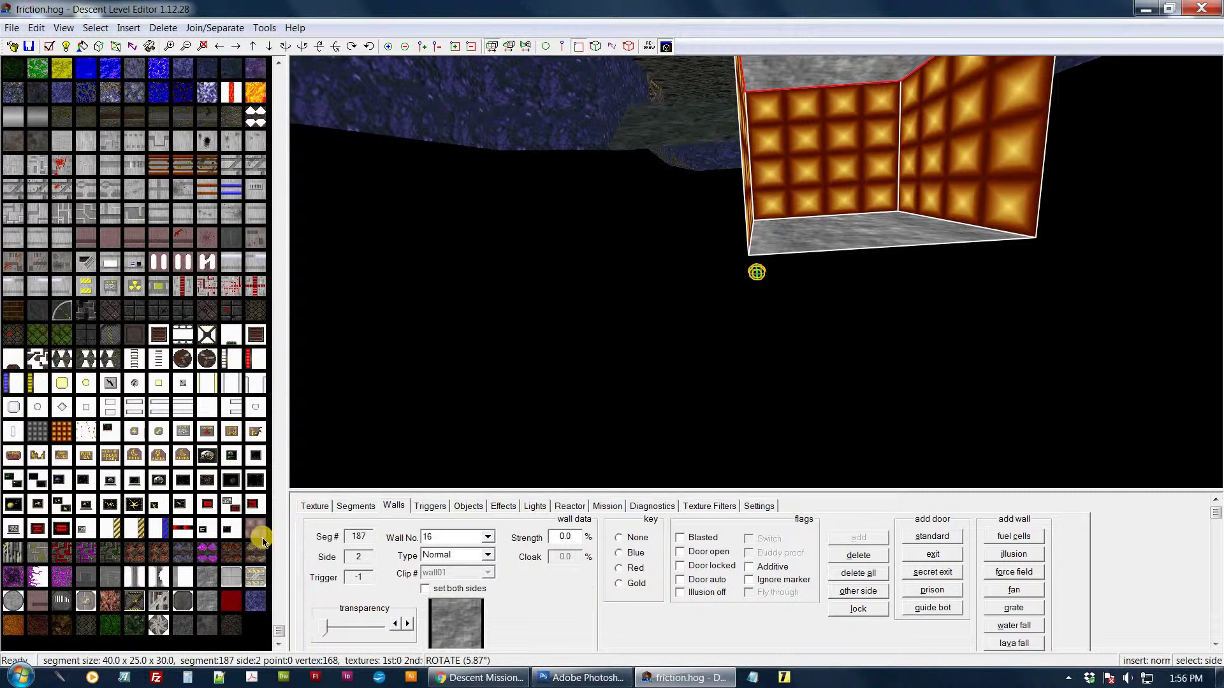
middle_drag(778, 219, 781, 139)
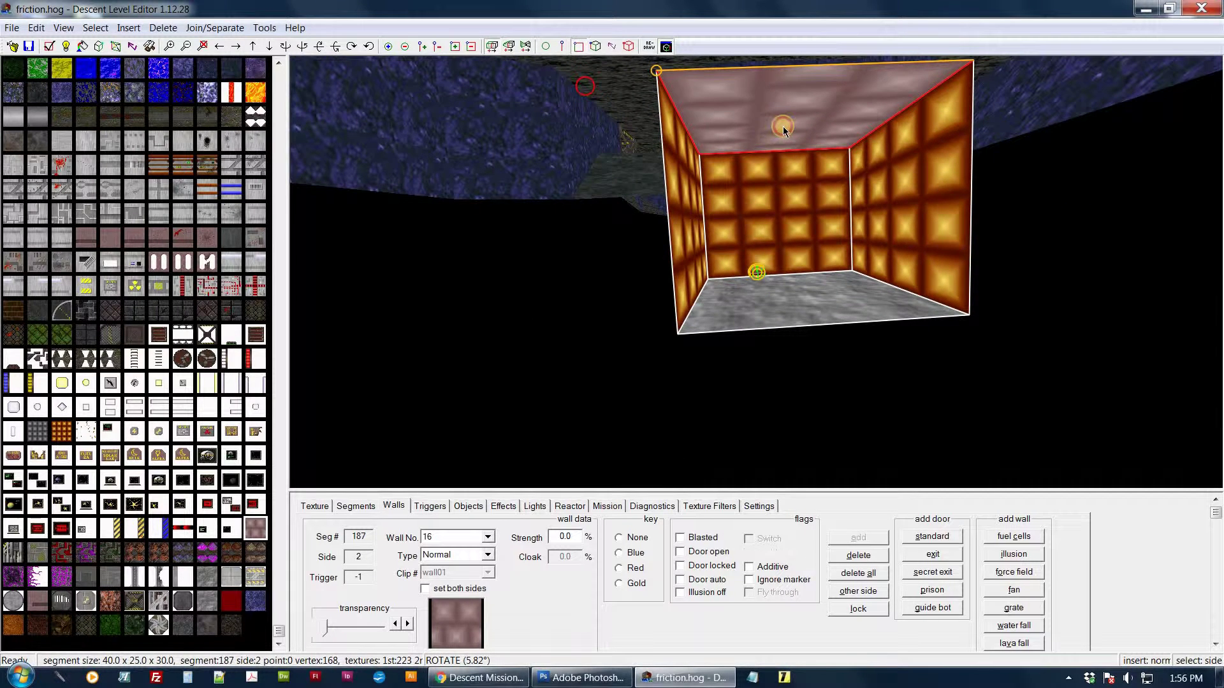
Step: Change segment 187's wall facing segment 57 to the Illusion type and reapply the pinkish padded texture
click(487, 555)
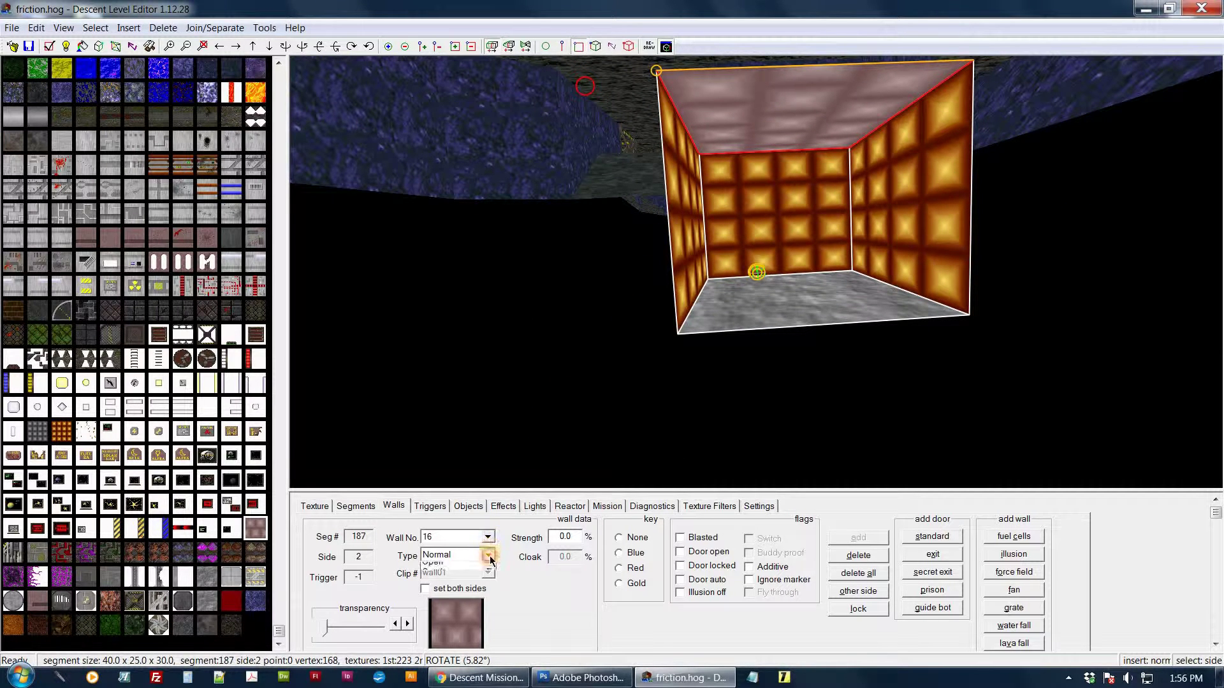
click(476, 609)
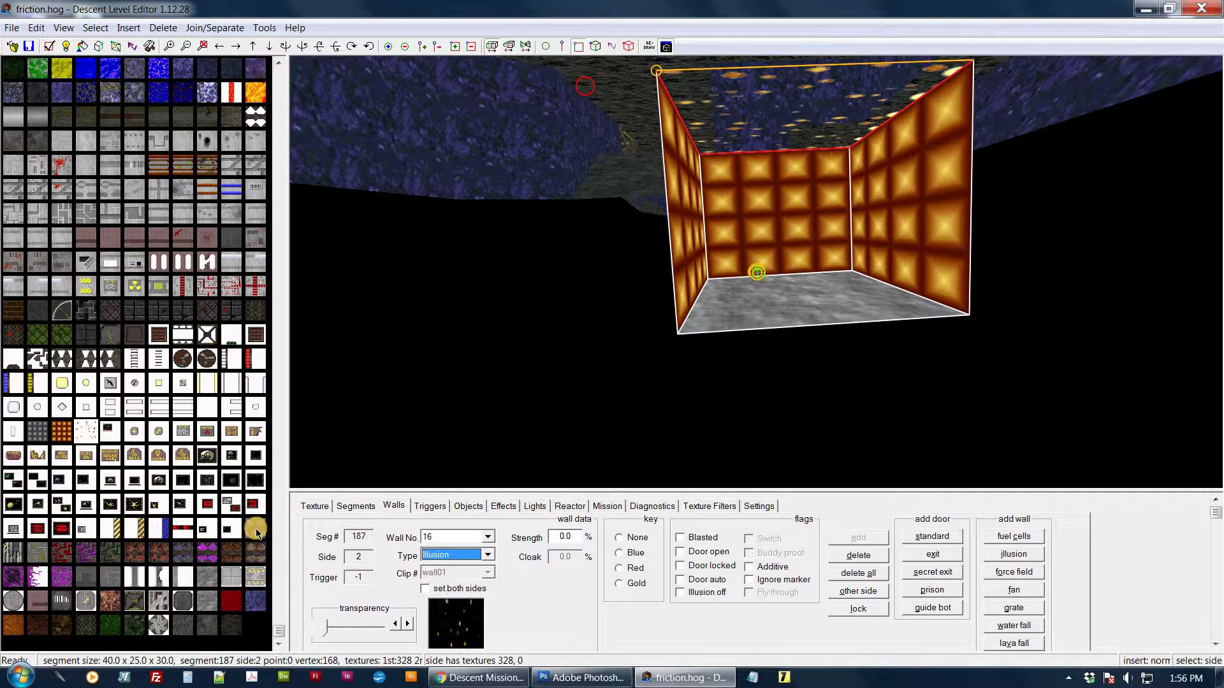
click(256, 530)
middle_drag(651, 298, 656, 289)
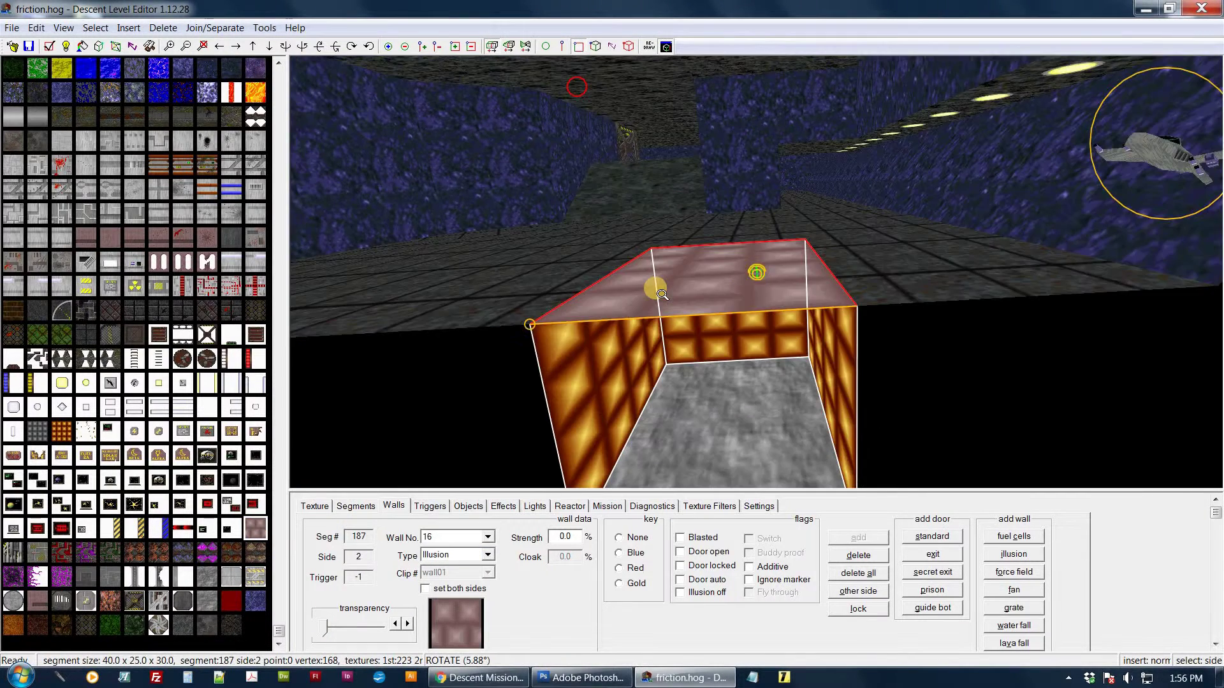
Step: Set segment 57's floor-side wall to the Illusion type and give it the pinkish padded texture again
click(858, 592)
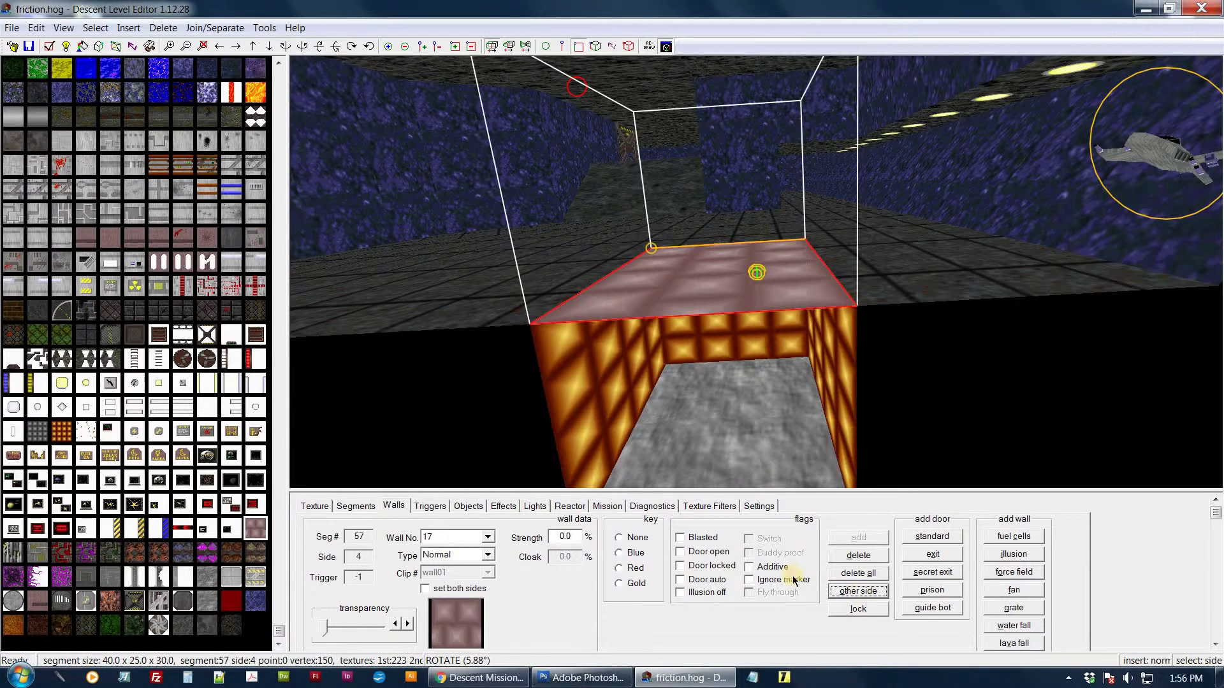
click(490, 556)
click(460, 610)
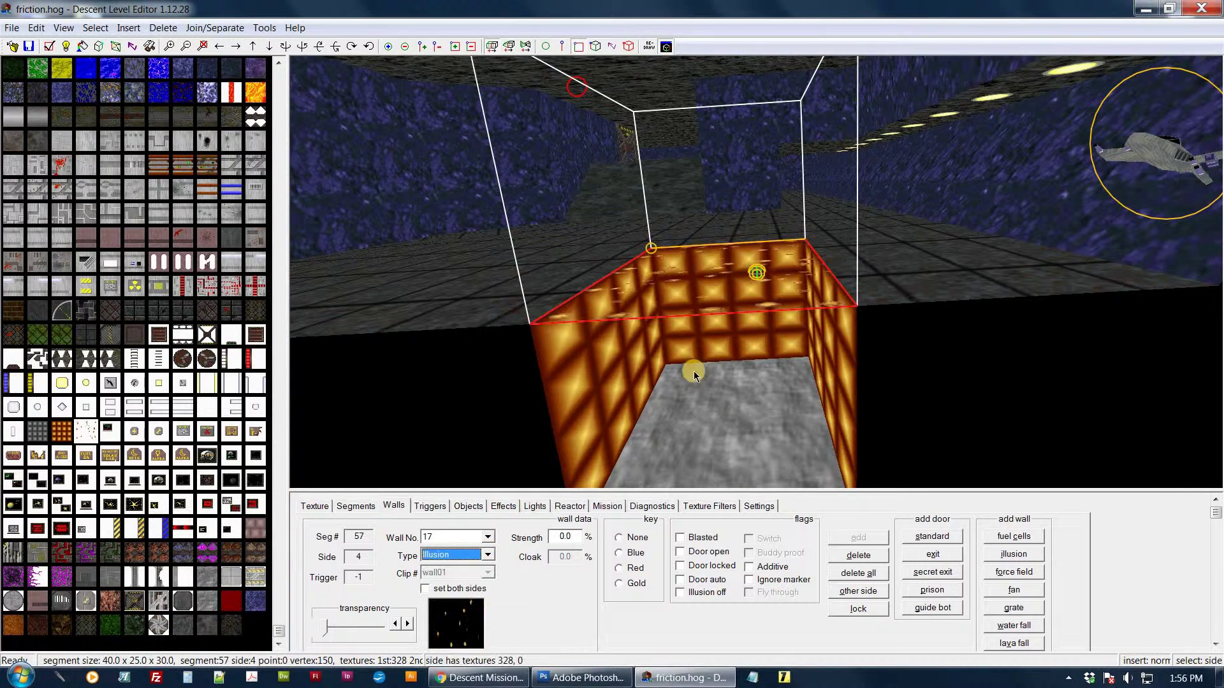
click(256, 529)
drag(641, 319, 691, 220)
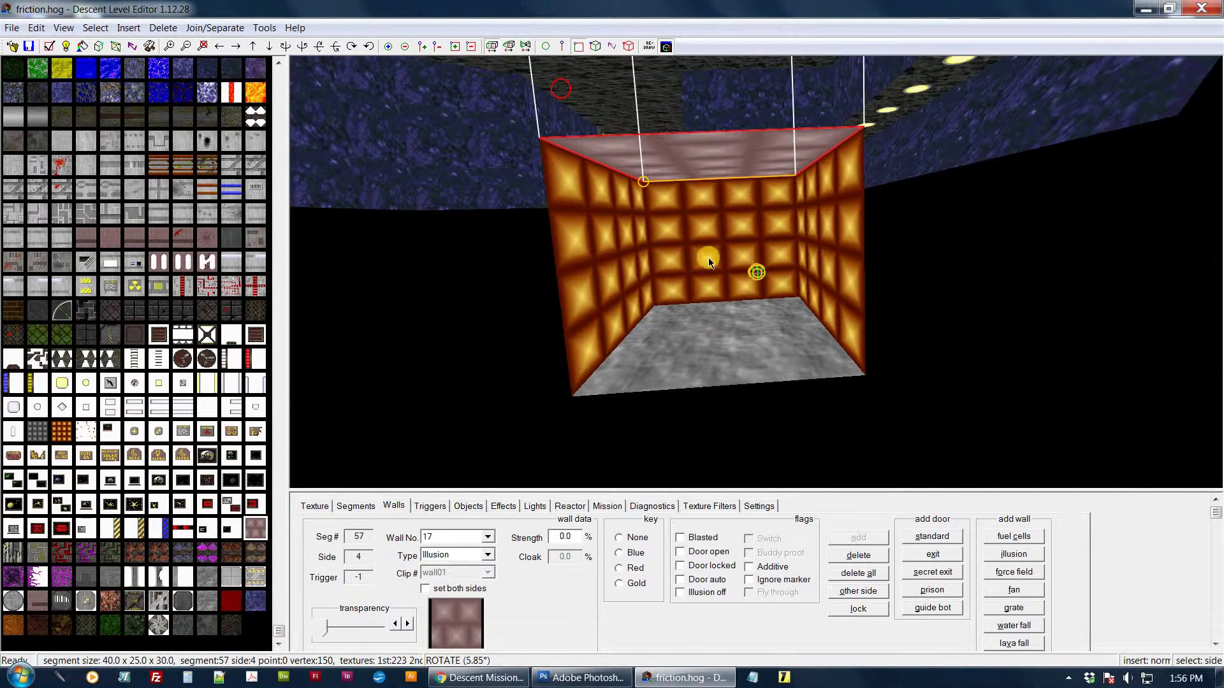
Step: Apply the fully transparent blank texture to segment 187's Illusion wall on side 2, facing segment 57
drag(743, 116, 782, 377)
click(765, 137)
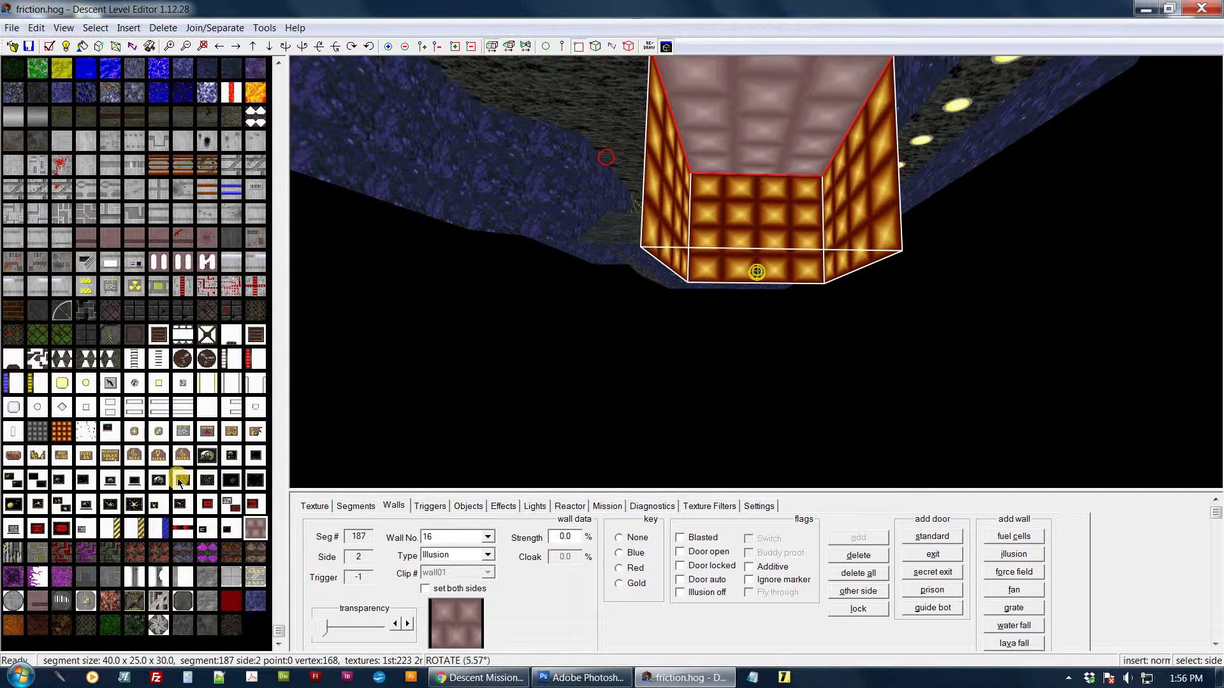
click(182, 400)
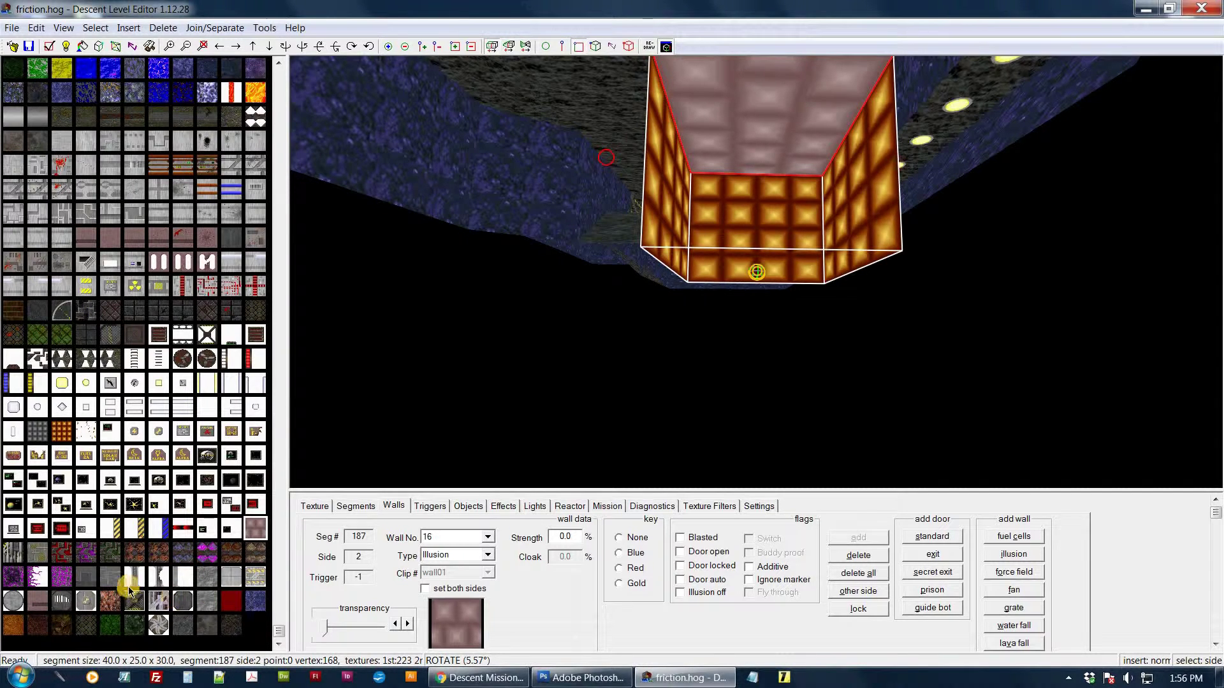
scroll(131, 584, up, 1)
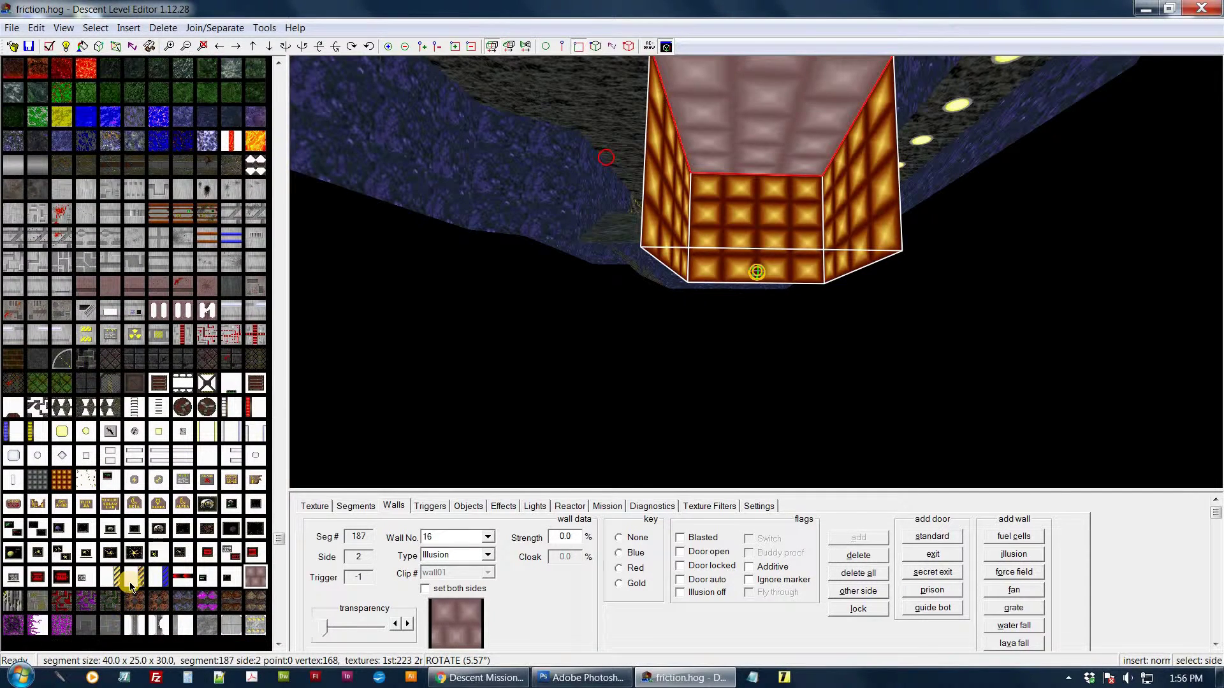
click(207, 459)
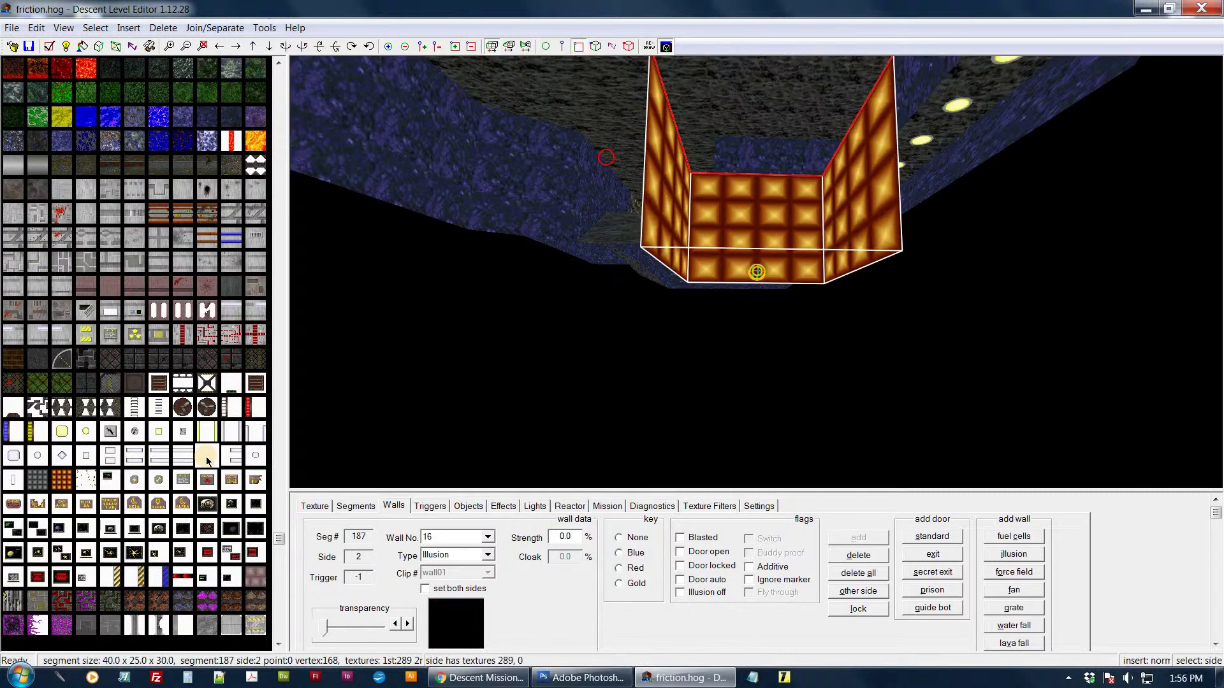
Step: Examine the Illusion wall between segments 57 and 187 from below and from the room above, comparing how each side looks
middle_drag(753, 126, 749, 133)
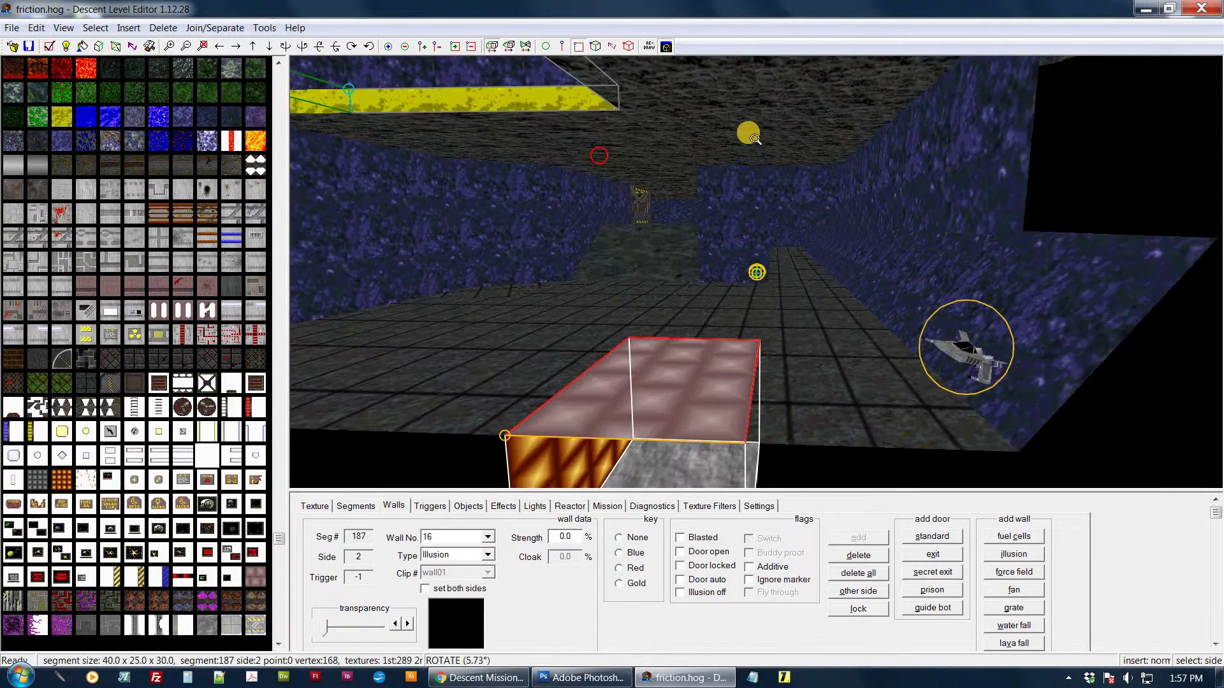
mouse_move(683, 391)
middle_down()
mouse_move(700, 357)
mouse_move(691, 383)
mouse_move(693, 372)
middle_up()
drag(700, 377, 699, 376)
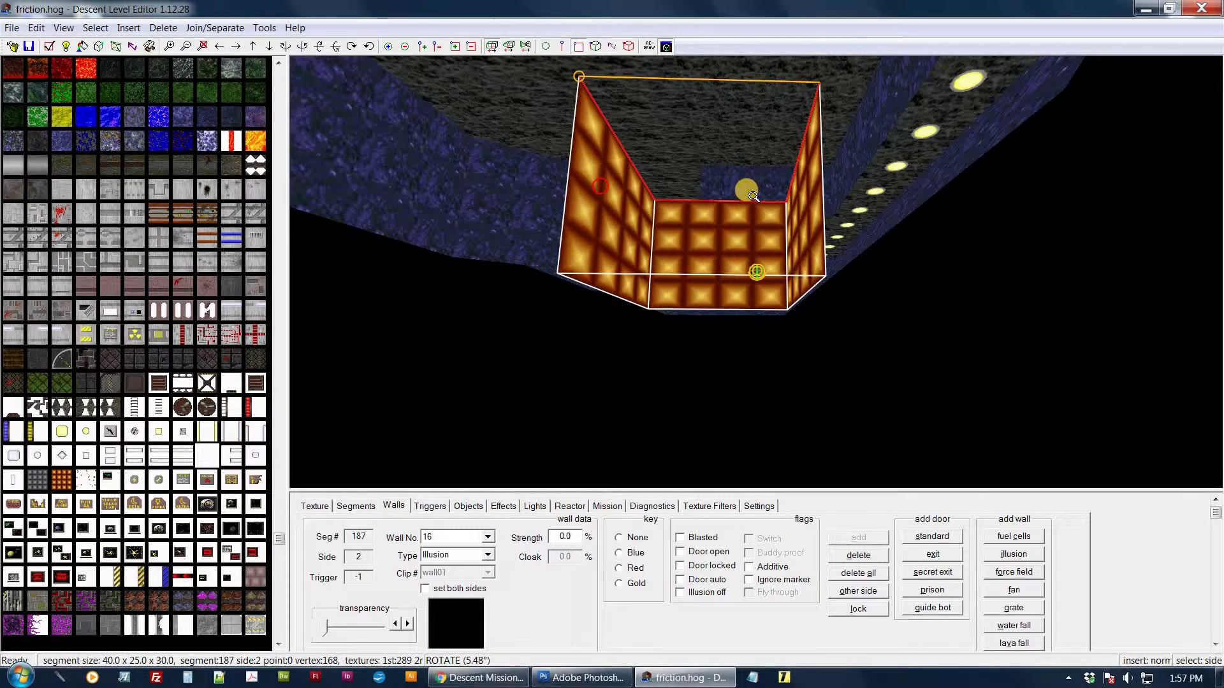
middle_drag(747, 189, 746, 200)
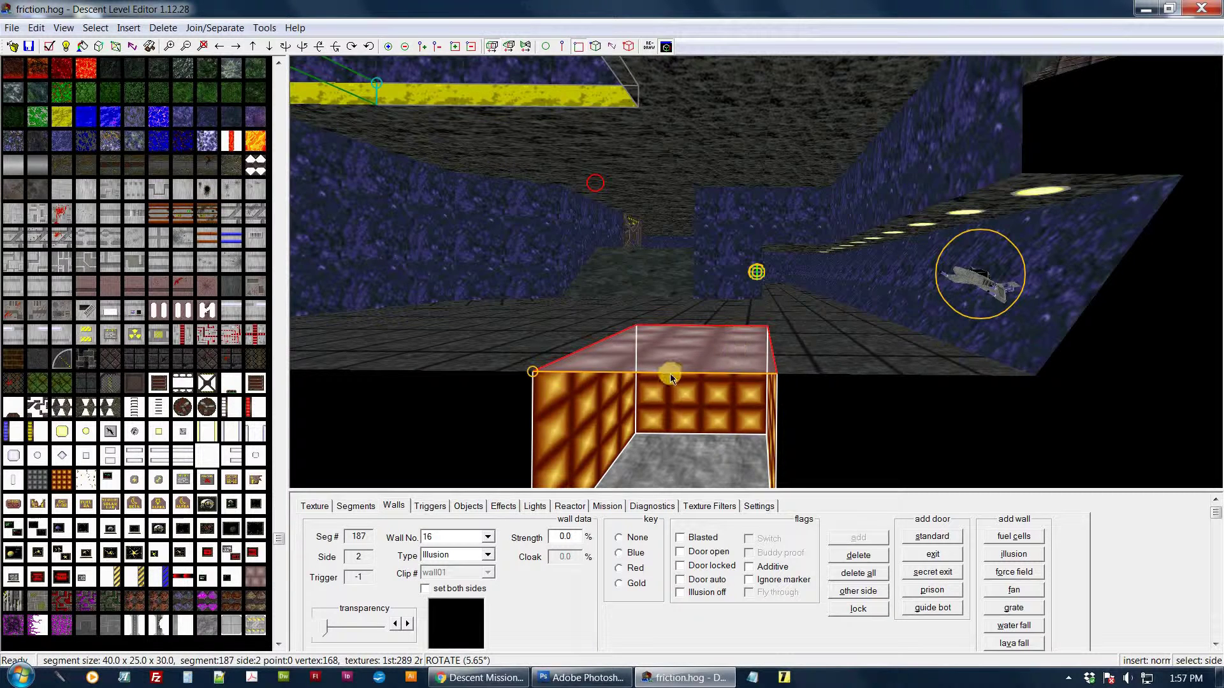
middle_drag(700, 368, 701, 375)
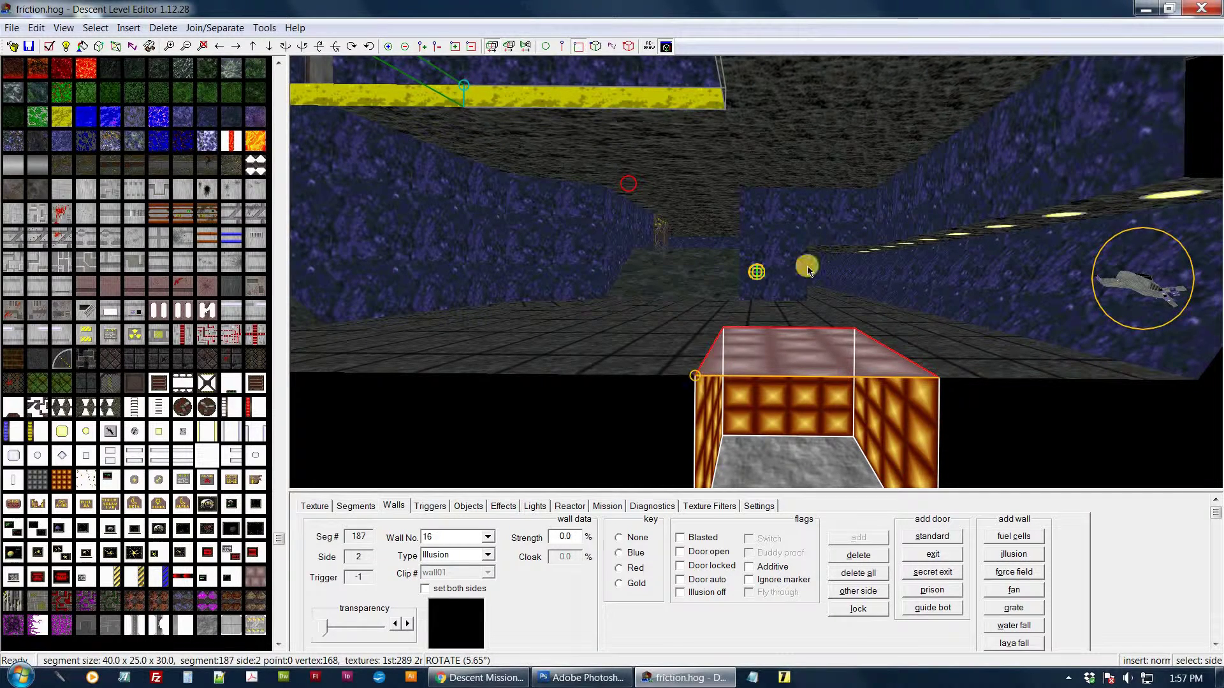
key(Right)
key(Right)
key(Right)
middle_drag(801, 249, 759, 280)
click(1053, 404)
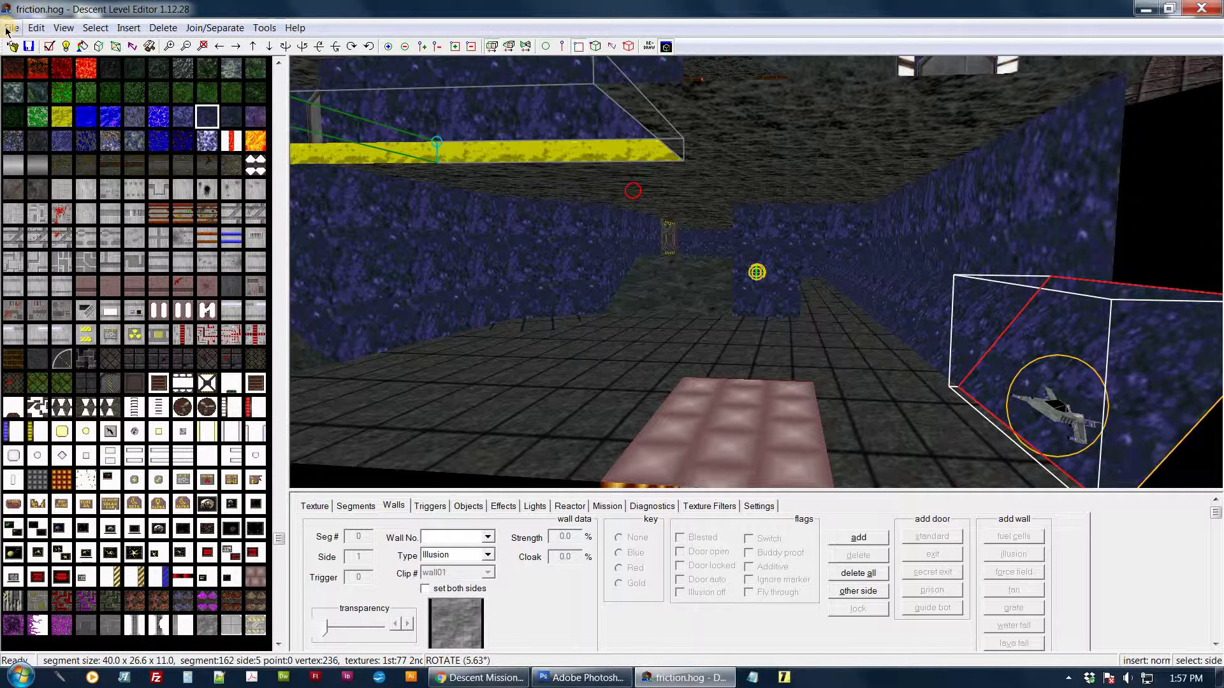
Step: Switch to the Descent Mission Database's Add a Mission form in Chrome and enter a Descent I, Multiplayer mission named "Name Goes Here"
click(481, 678)
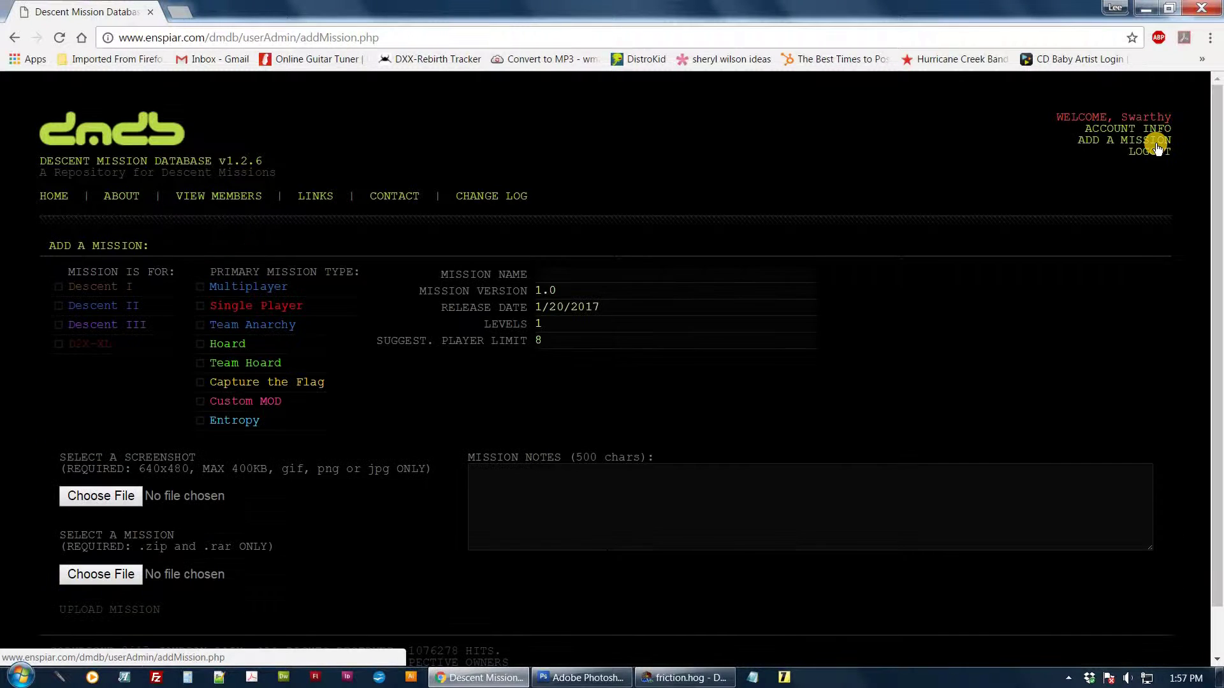
click(54, 292)
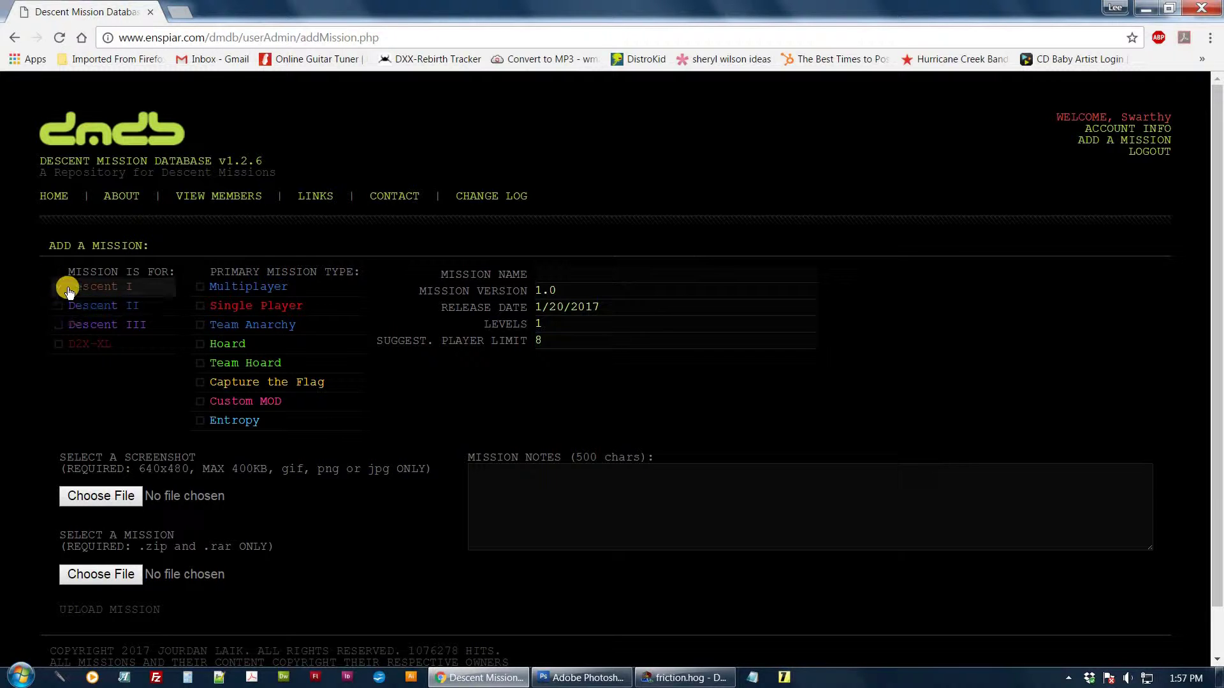
click(200, 288)
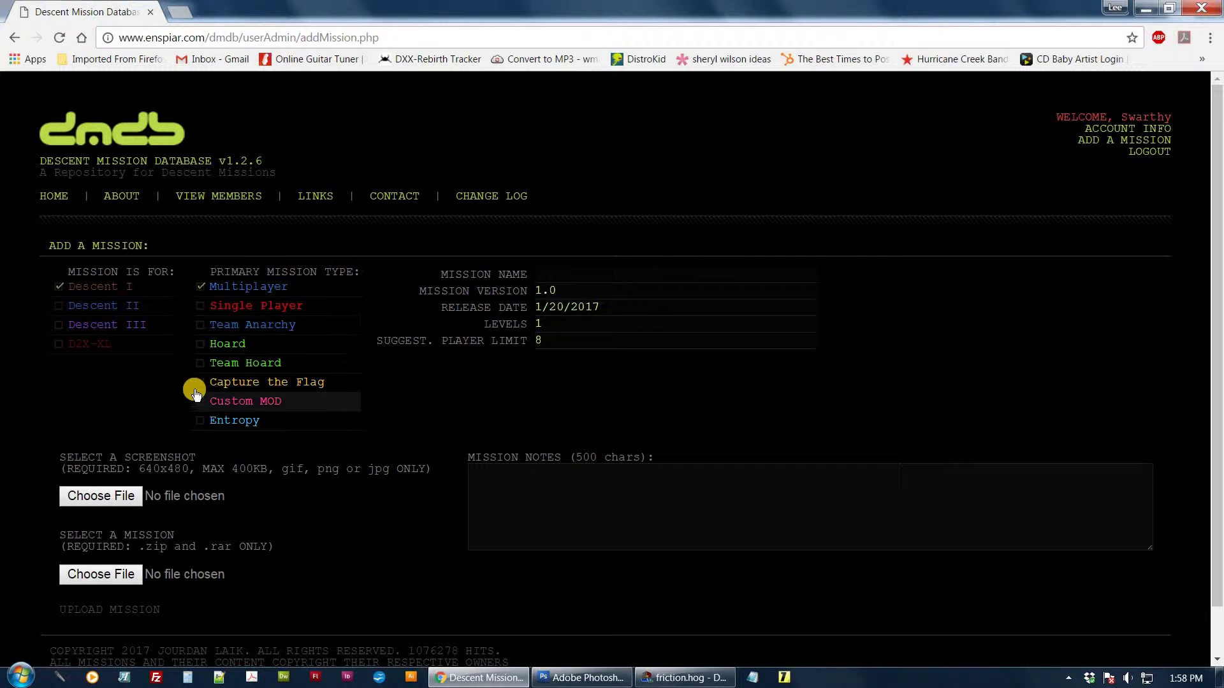
click(590, 273)
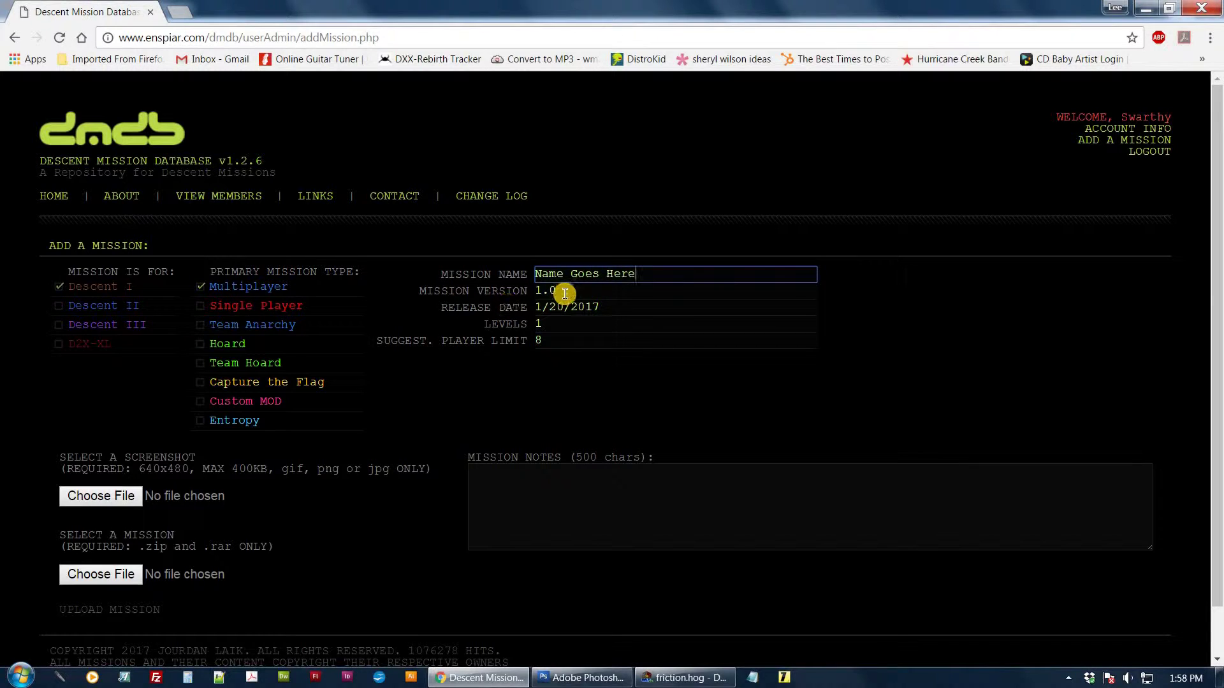
Step: Try 1.3 as the mission version, and return it to 1.0
key(Tab)
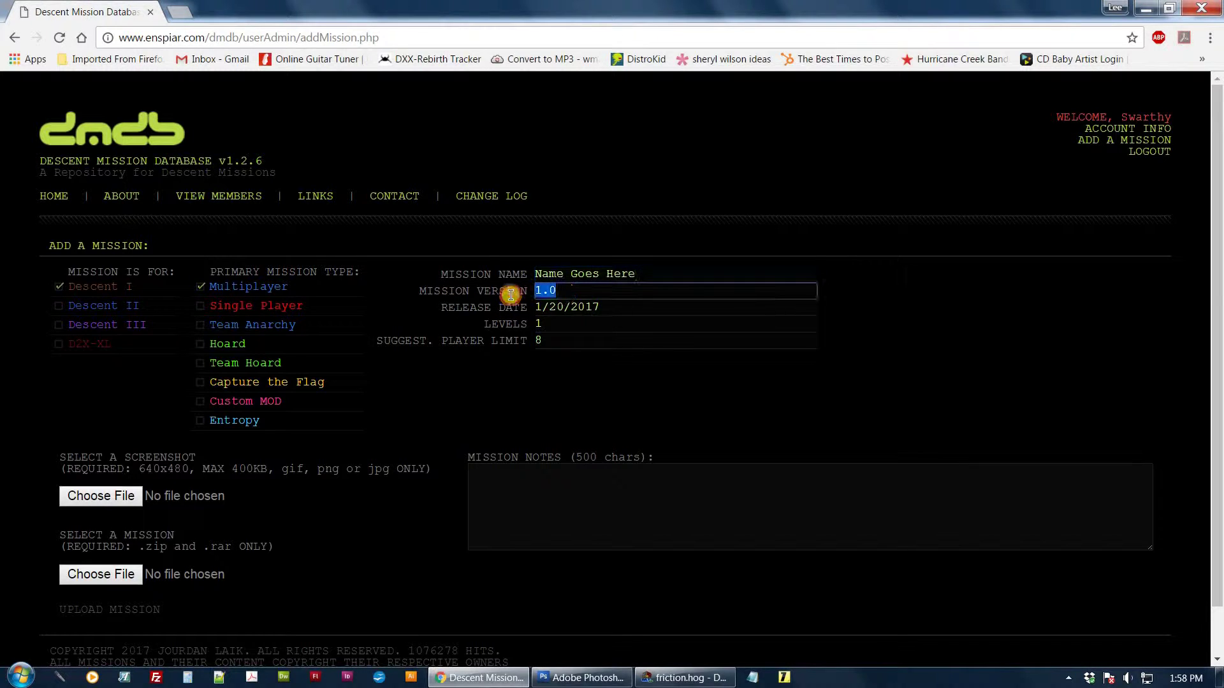
click(556, 291)
key(BackSpace)
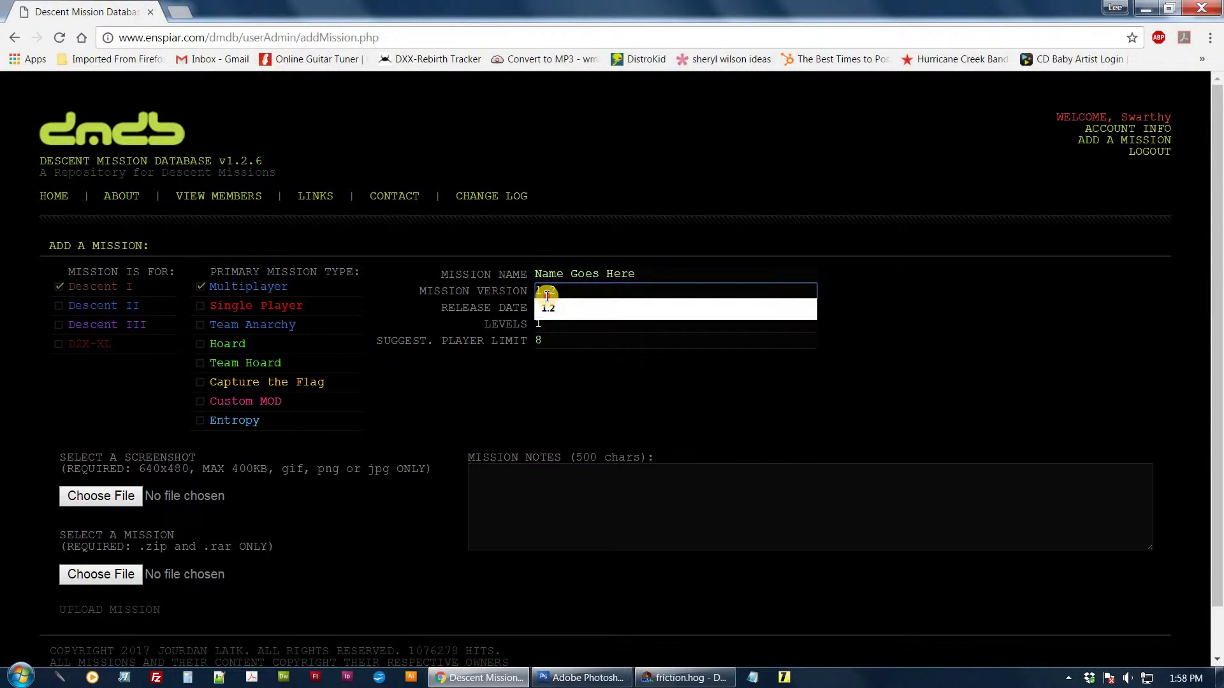
text(3)
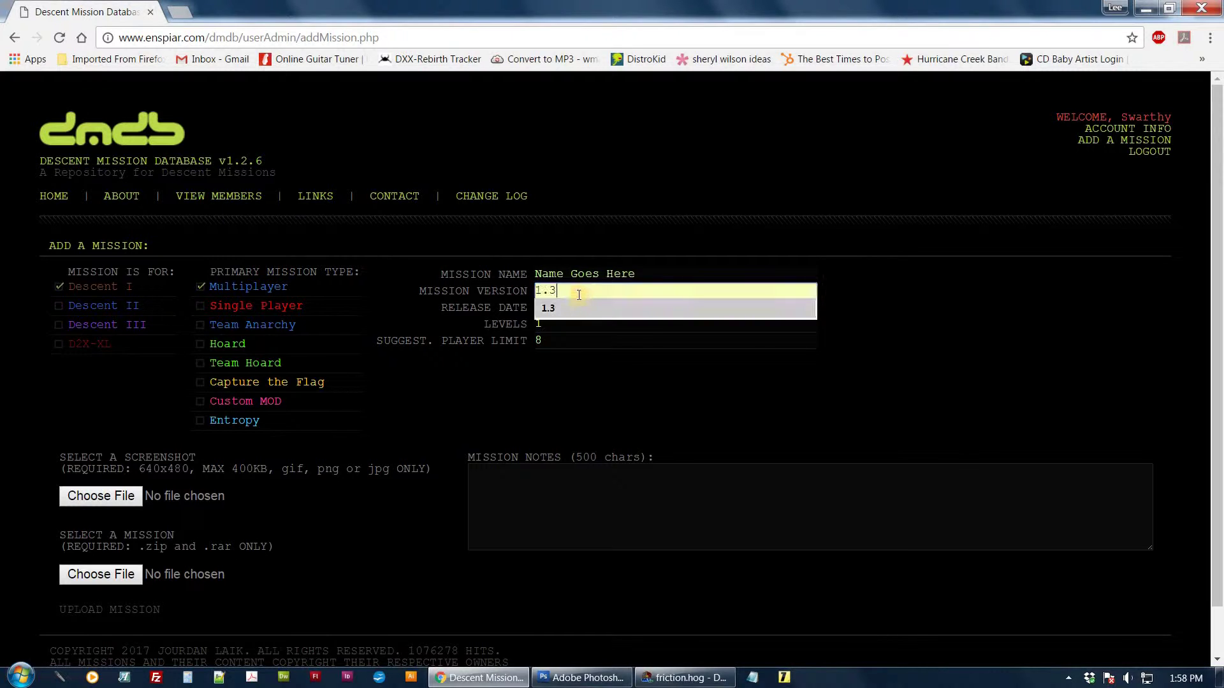
drag(579, 292, 496, 283)
text(1)
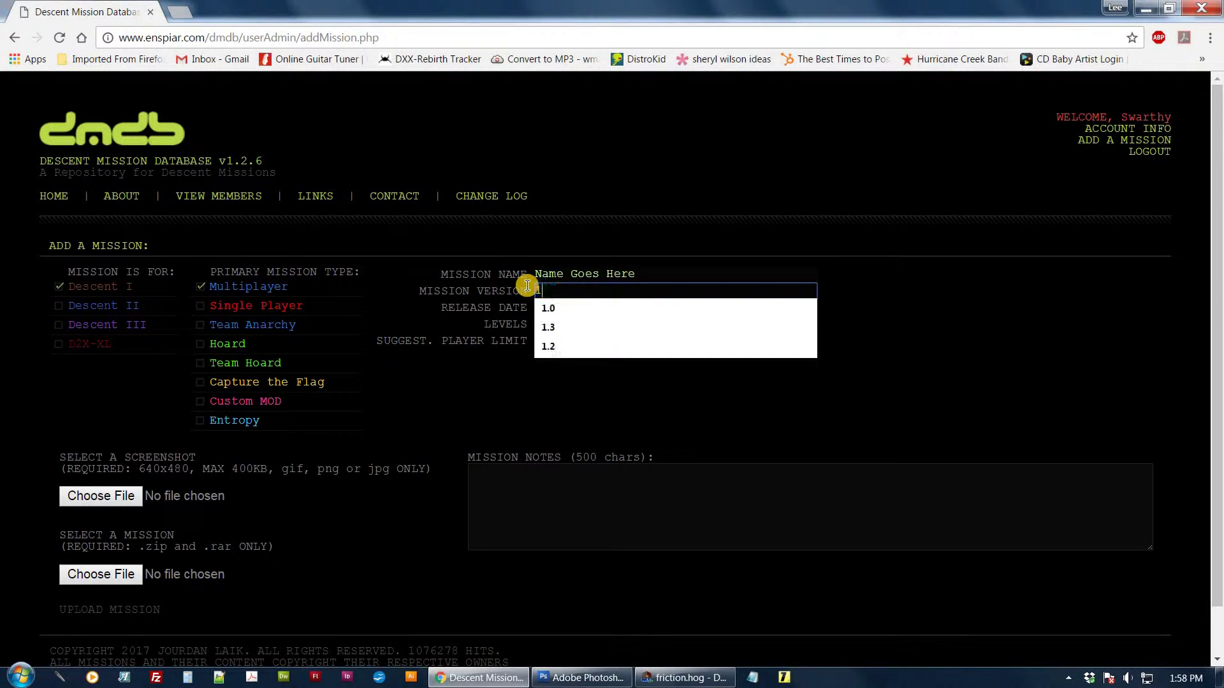
text(.0)
click(681, 338)
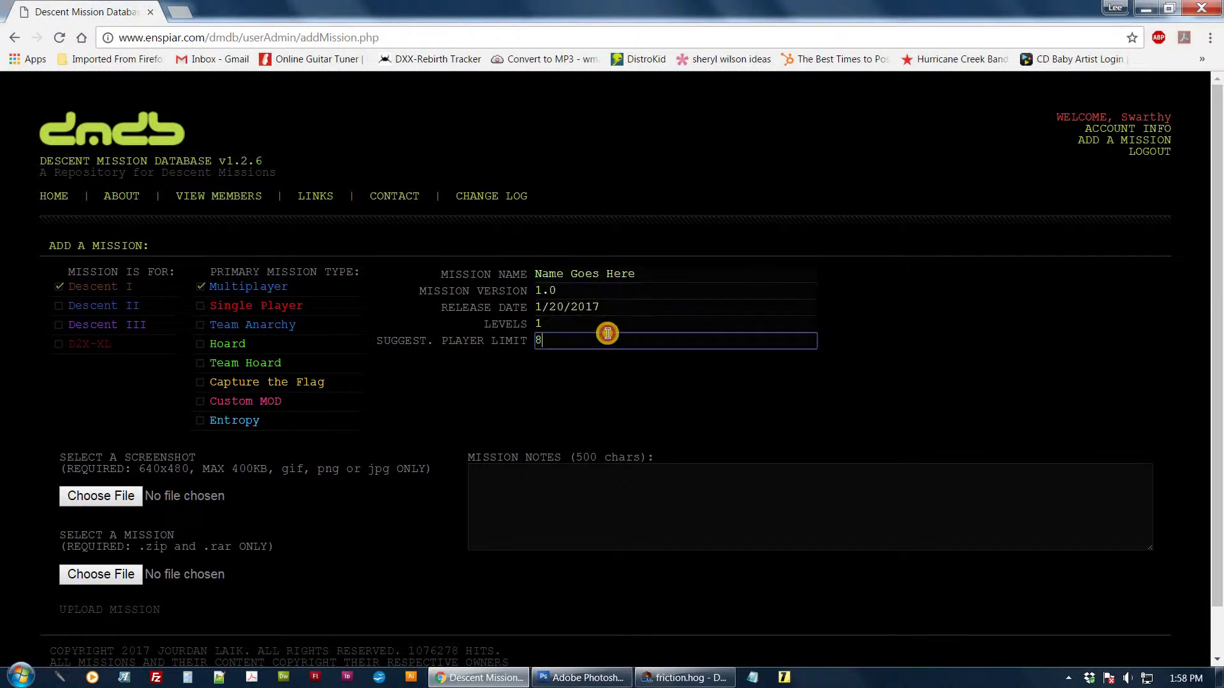
click(515, 311)
click(555, 323)
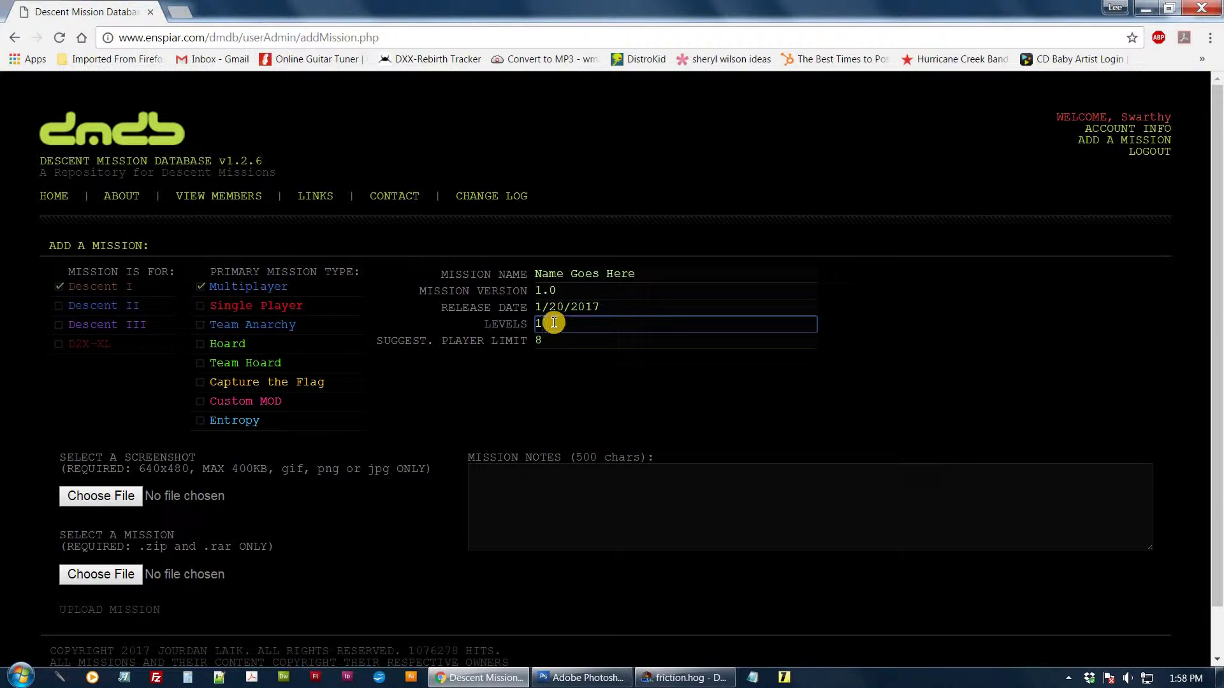
click(536, 324)
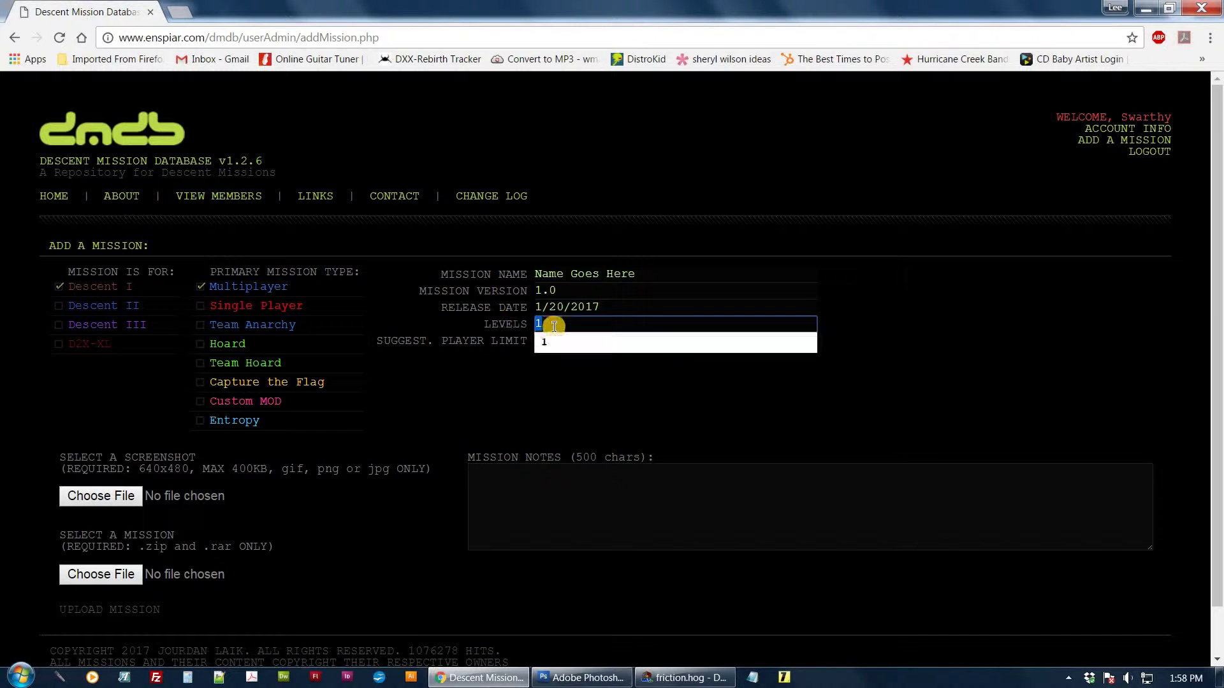
click(488, 376)
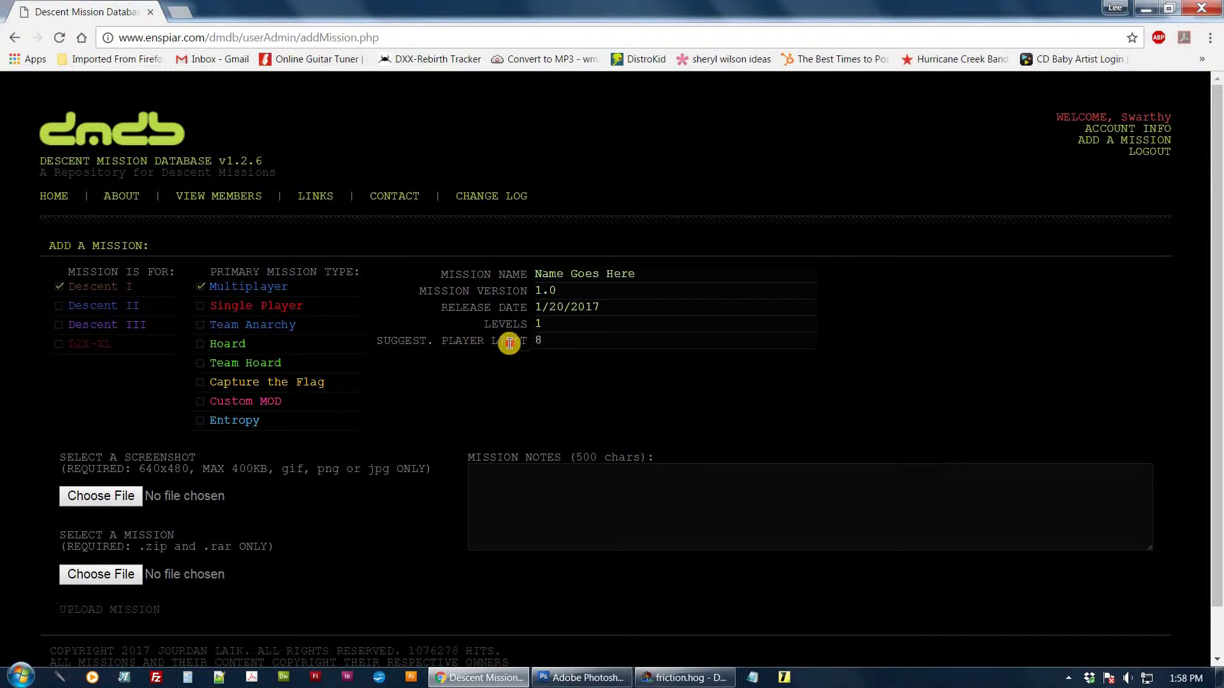
Step: Set the mission's suggested player limit to 4
click(503, 342)
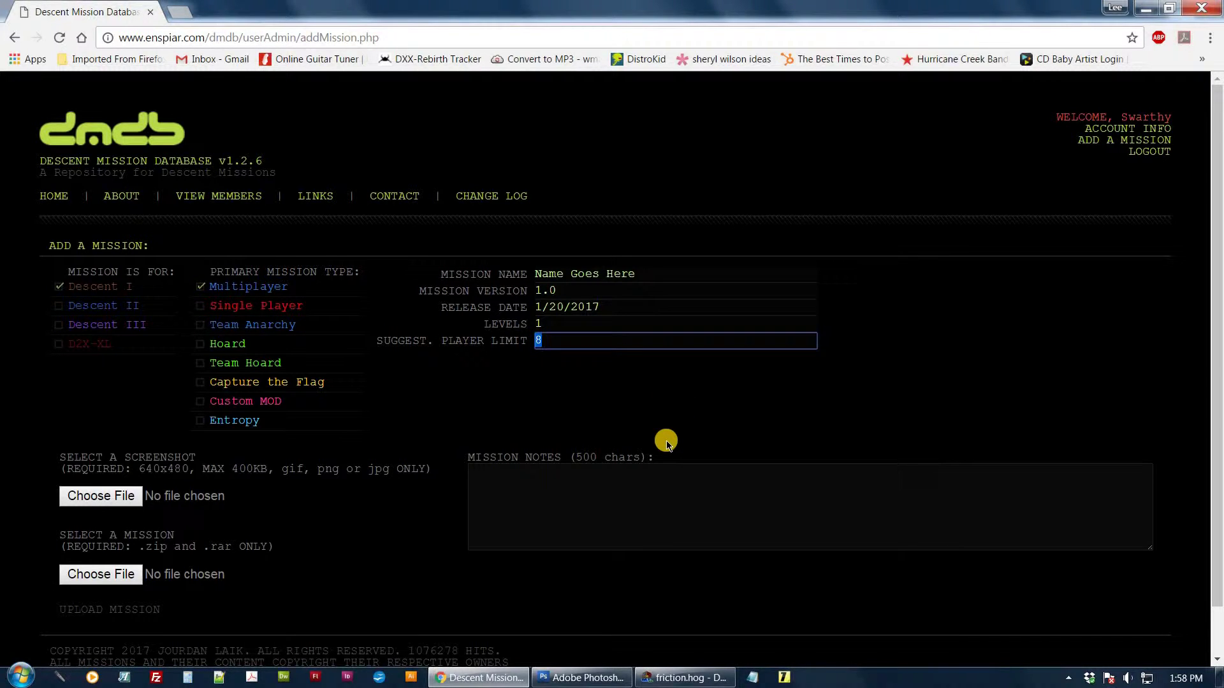
click(554, 342)
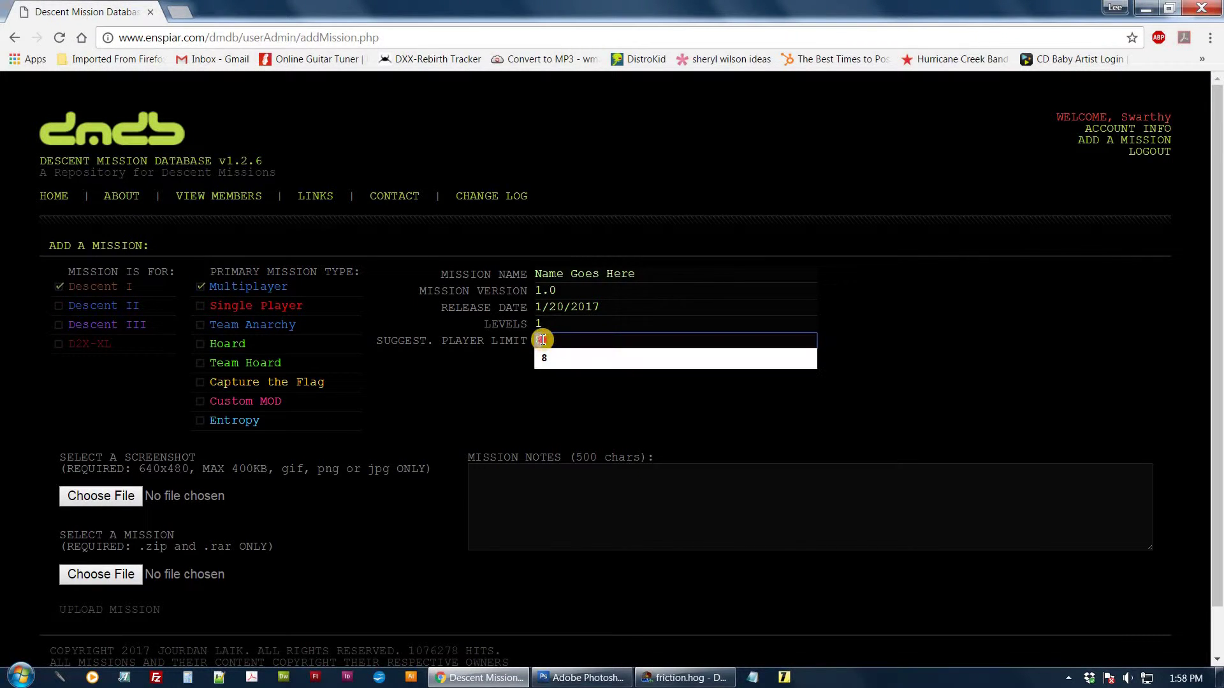
click(502, 358)
drag(543, 339, 506, 329)
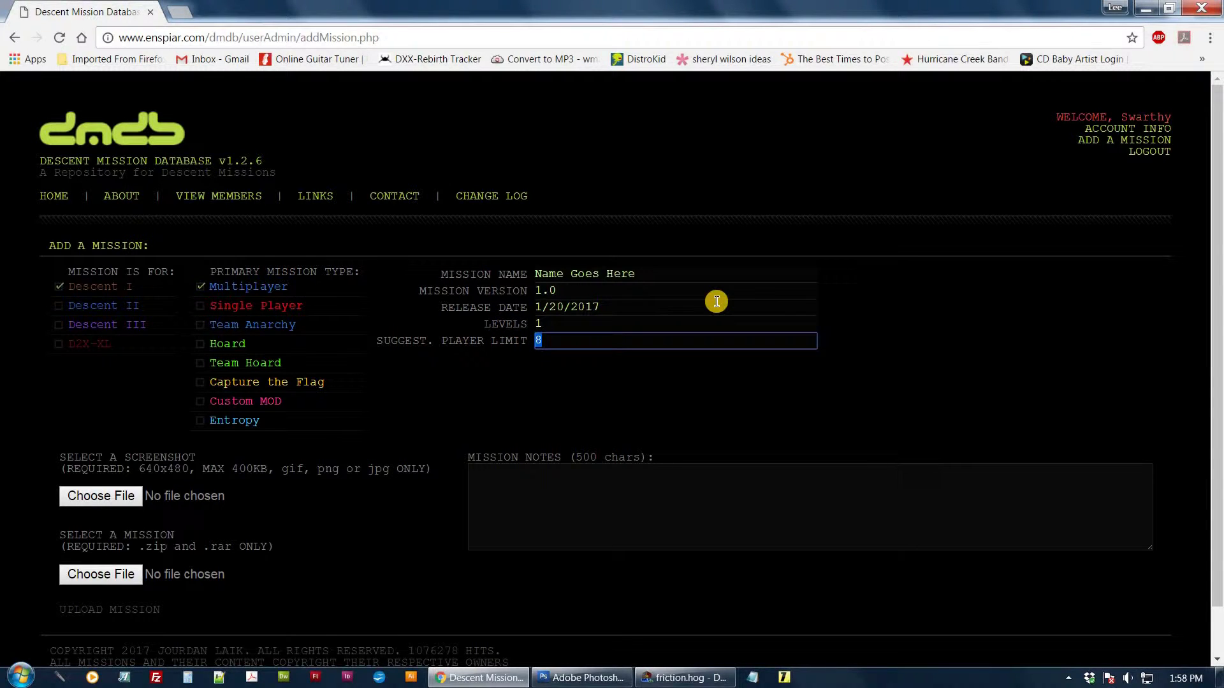
text(4)
click(962, 337)
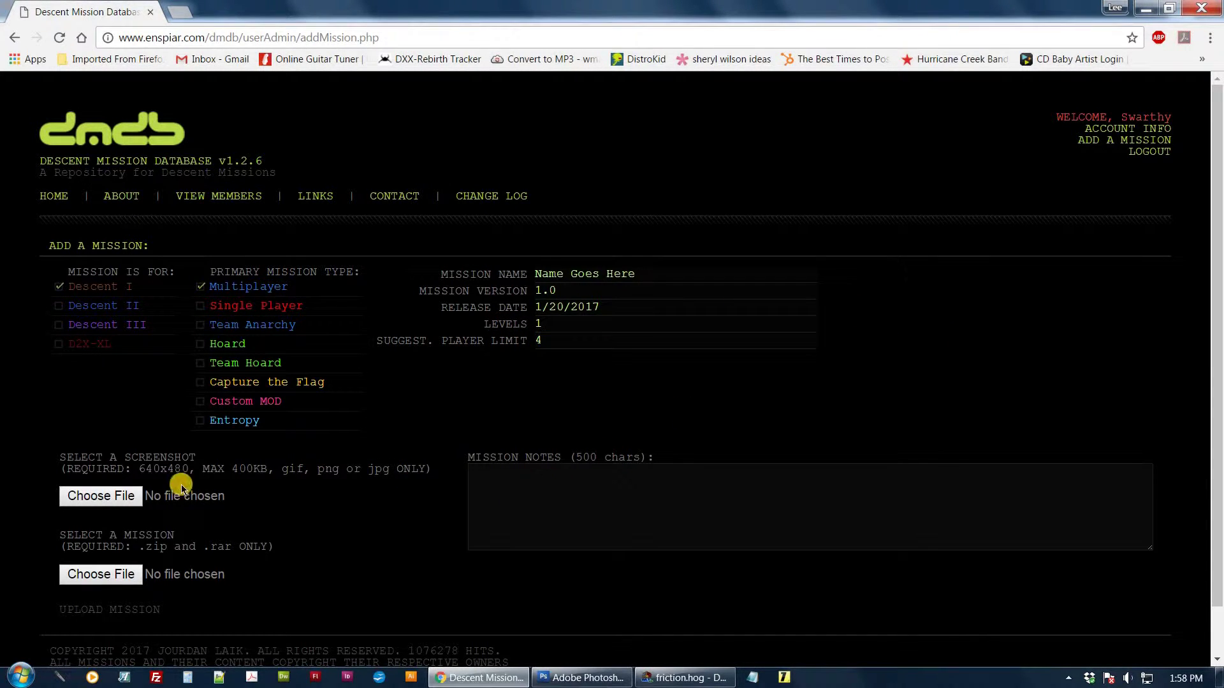
drag(153, 459, 190, 457)
click(190, 458)
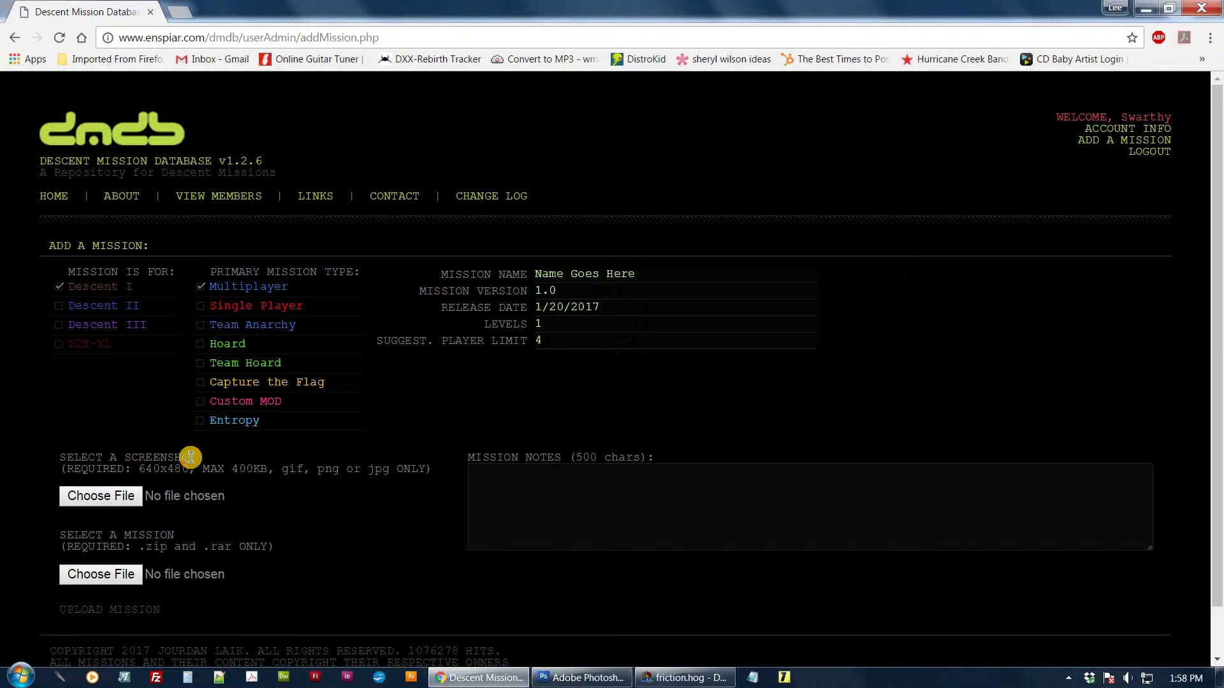